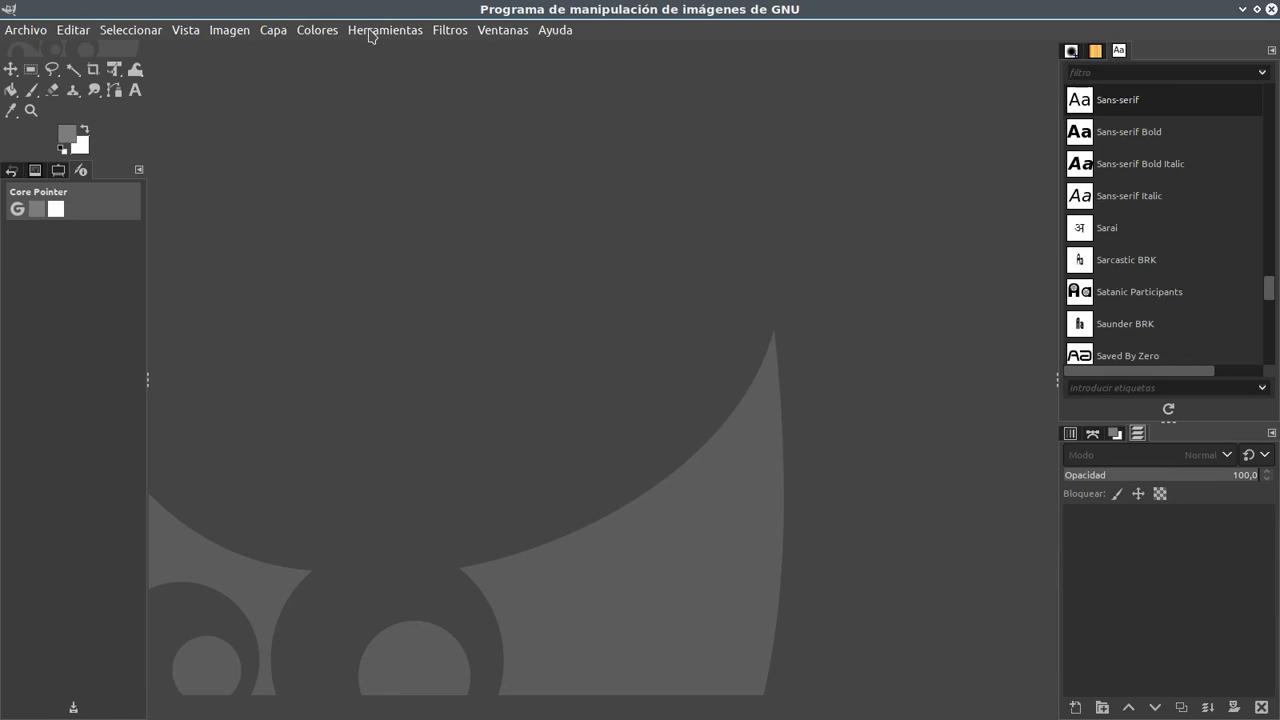
- Read the GIMP 2.10.15 About dialog from the Ayuda menu, close it, and show the Filtros menu
left_click(556, 30)
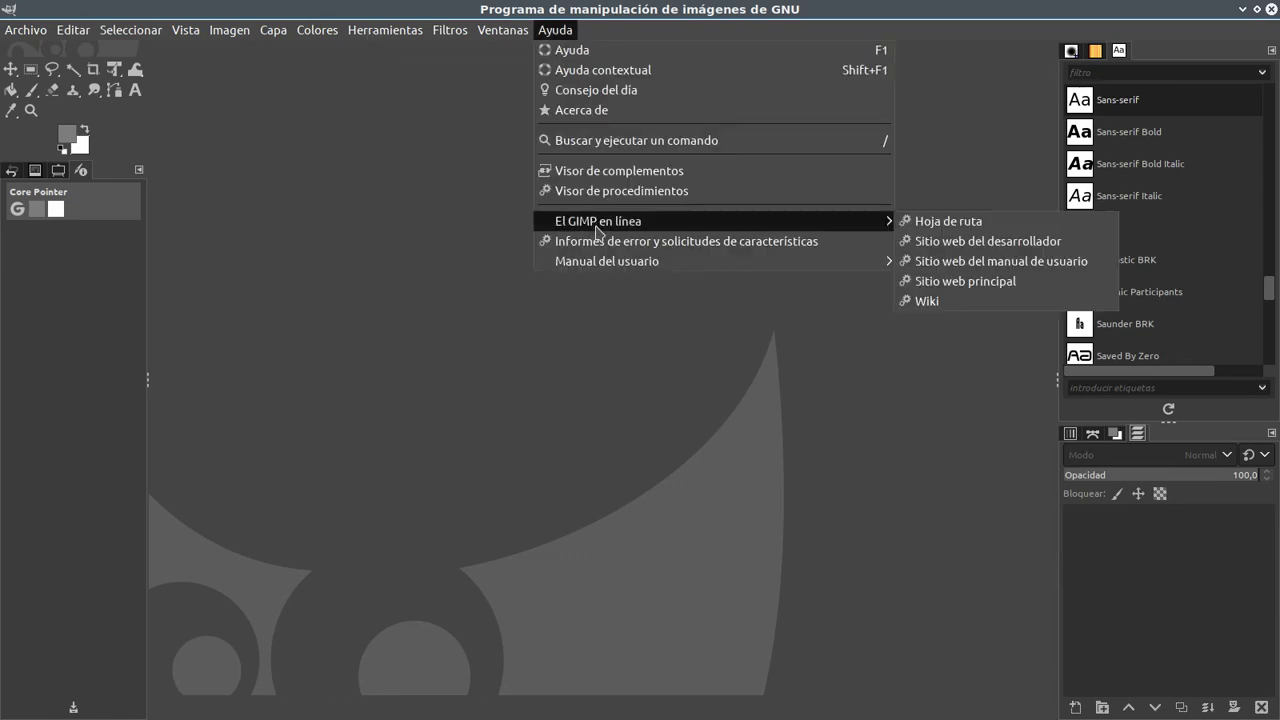
left_click(584, 112)
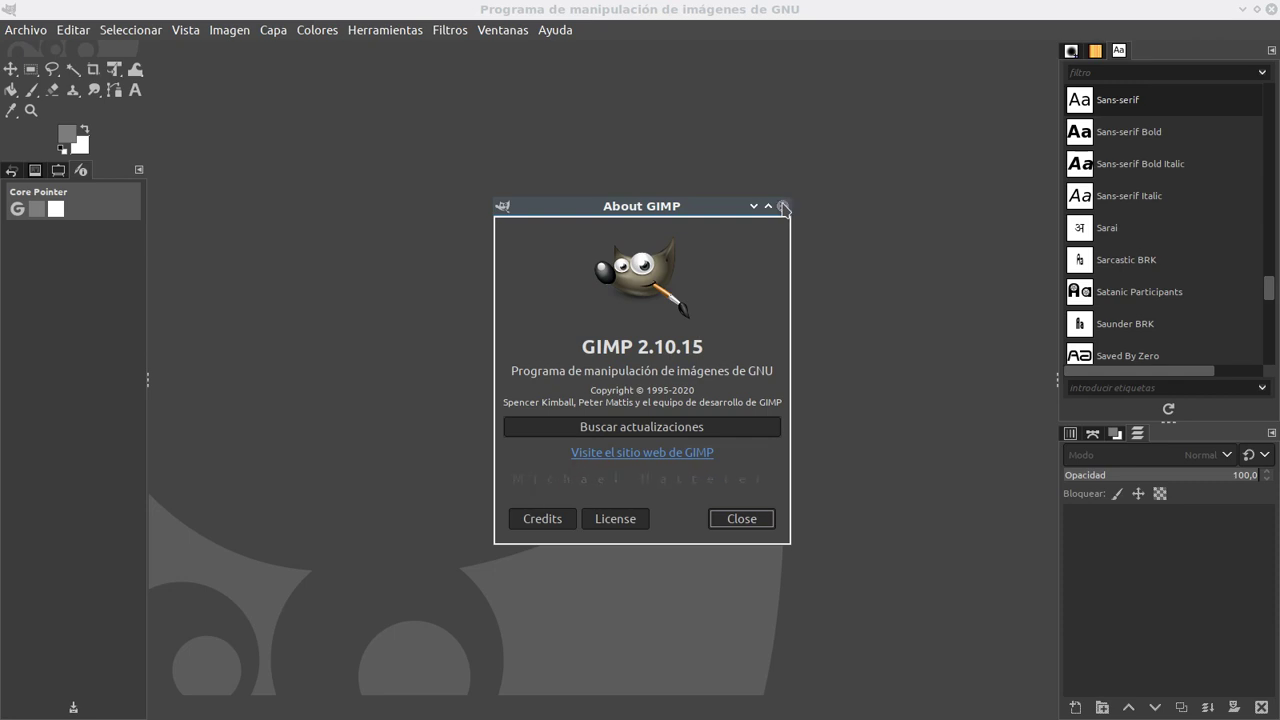
left_click(783, 206)
left_click(452, 30)
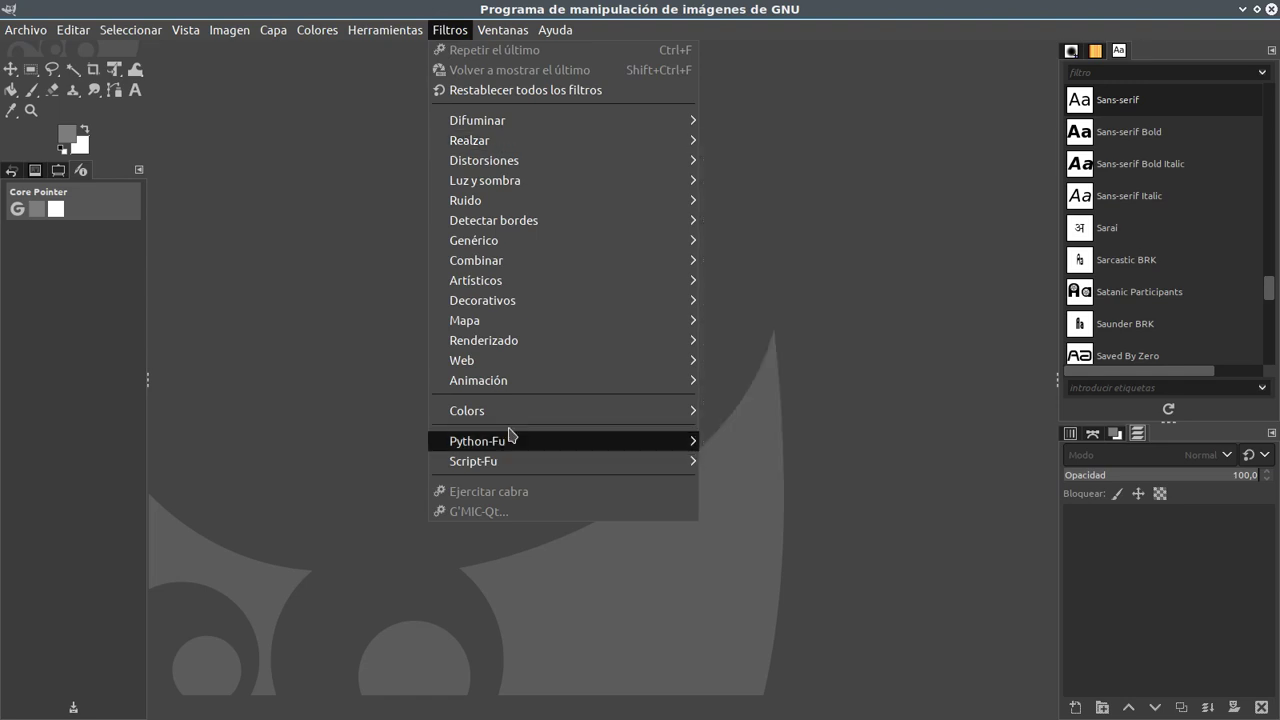
- Dismiss the Filtros menu, leaving the empty workspace and default docks
left_click(368, 366)
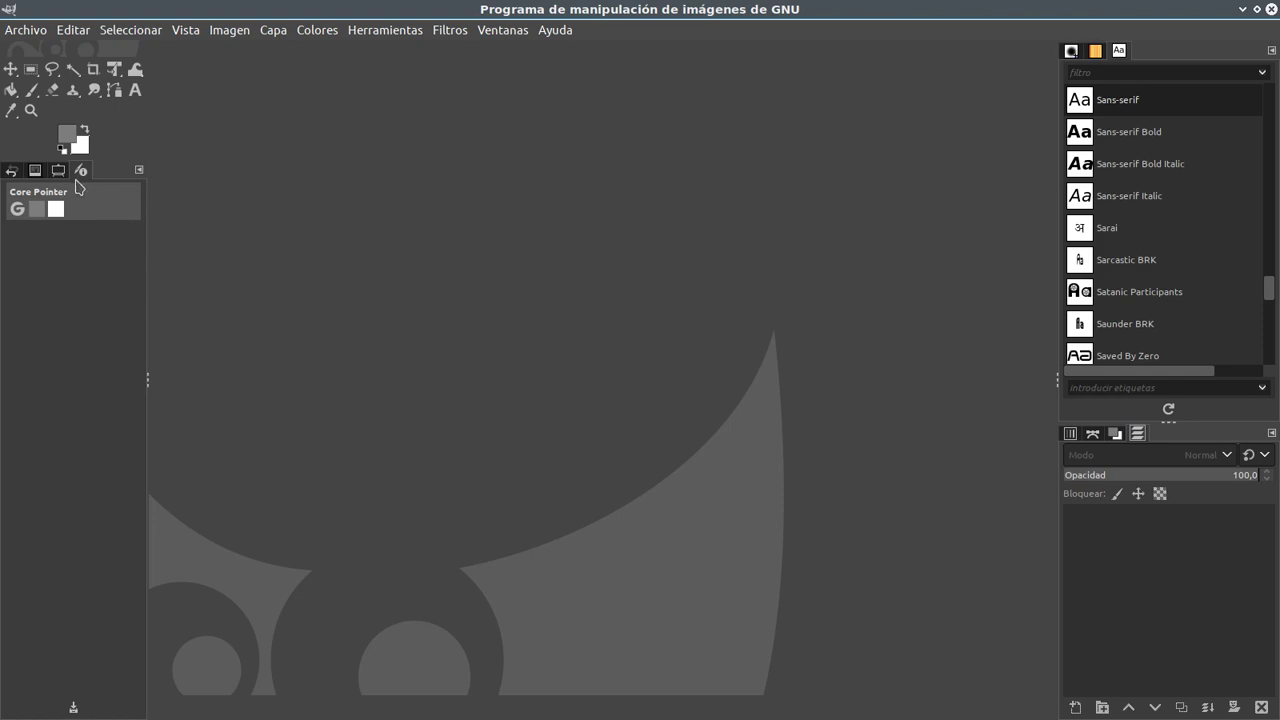
- Switch the upper-right dock from Fonts to Brushes after briefly viewing Patterns and the tab menu
left_click(1072, 52)
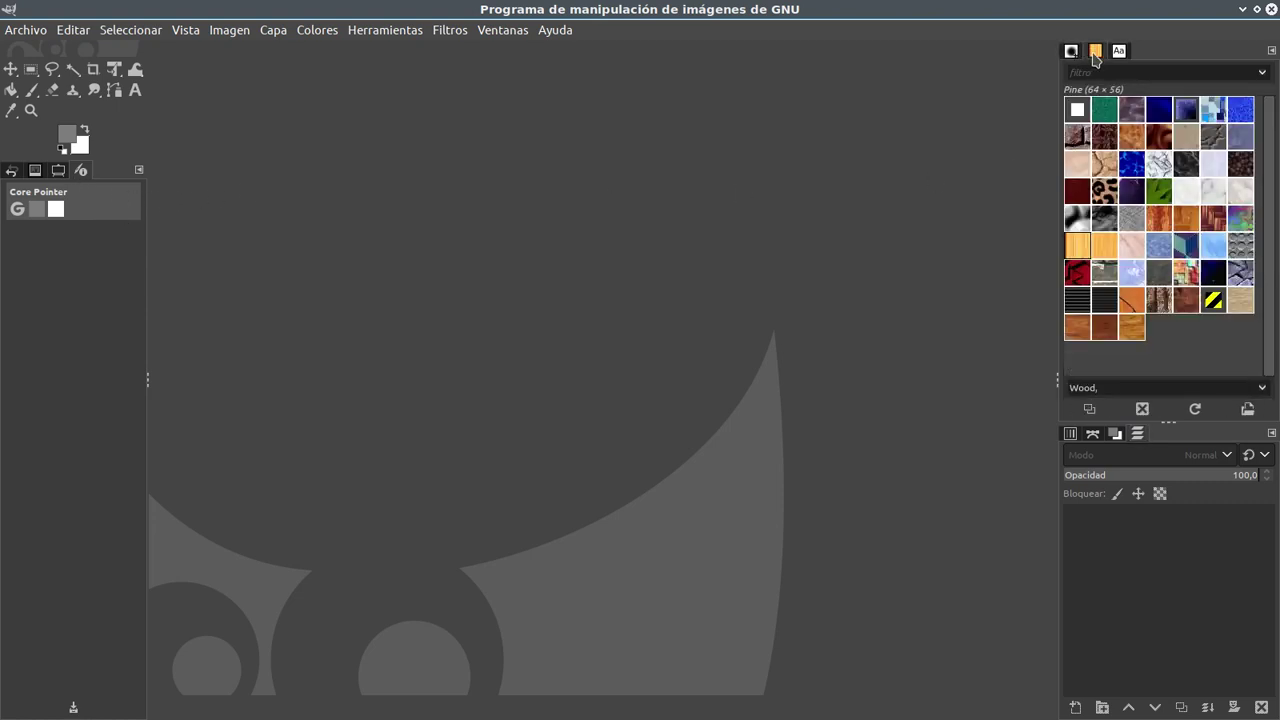
left_click(1122, 52)
left_click(1074, 51)
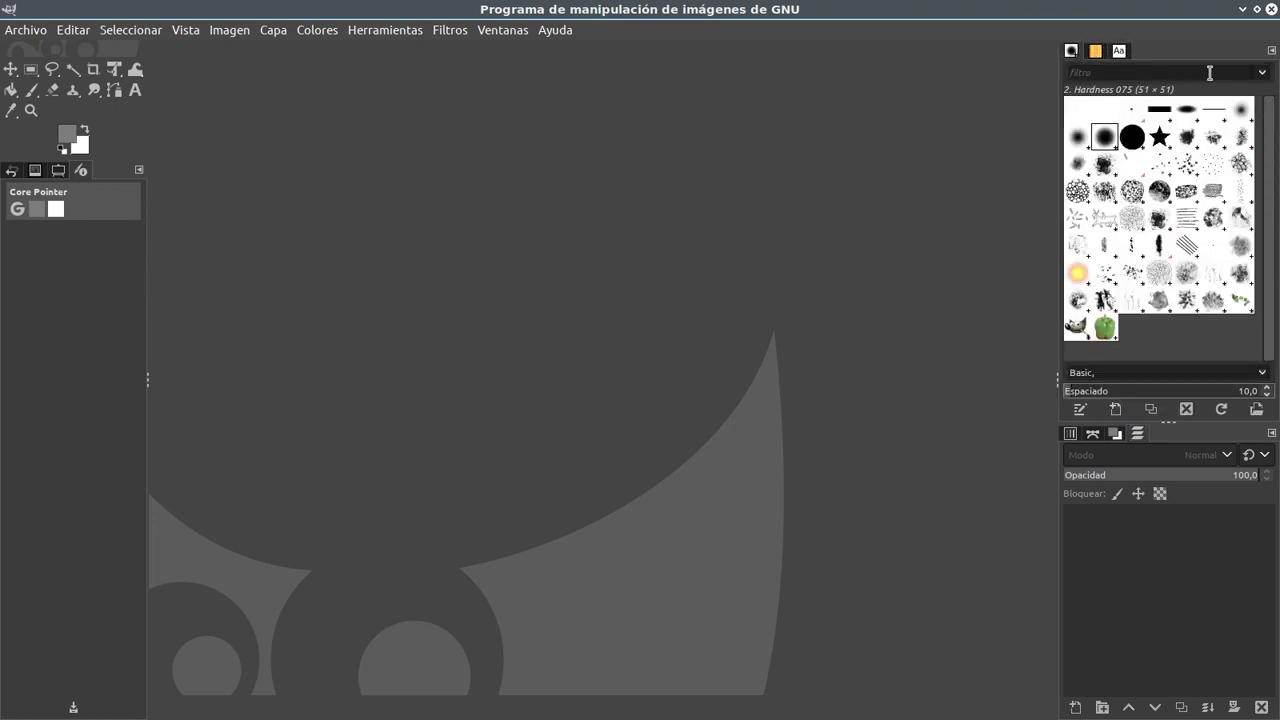
left_click(1272, 51)
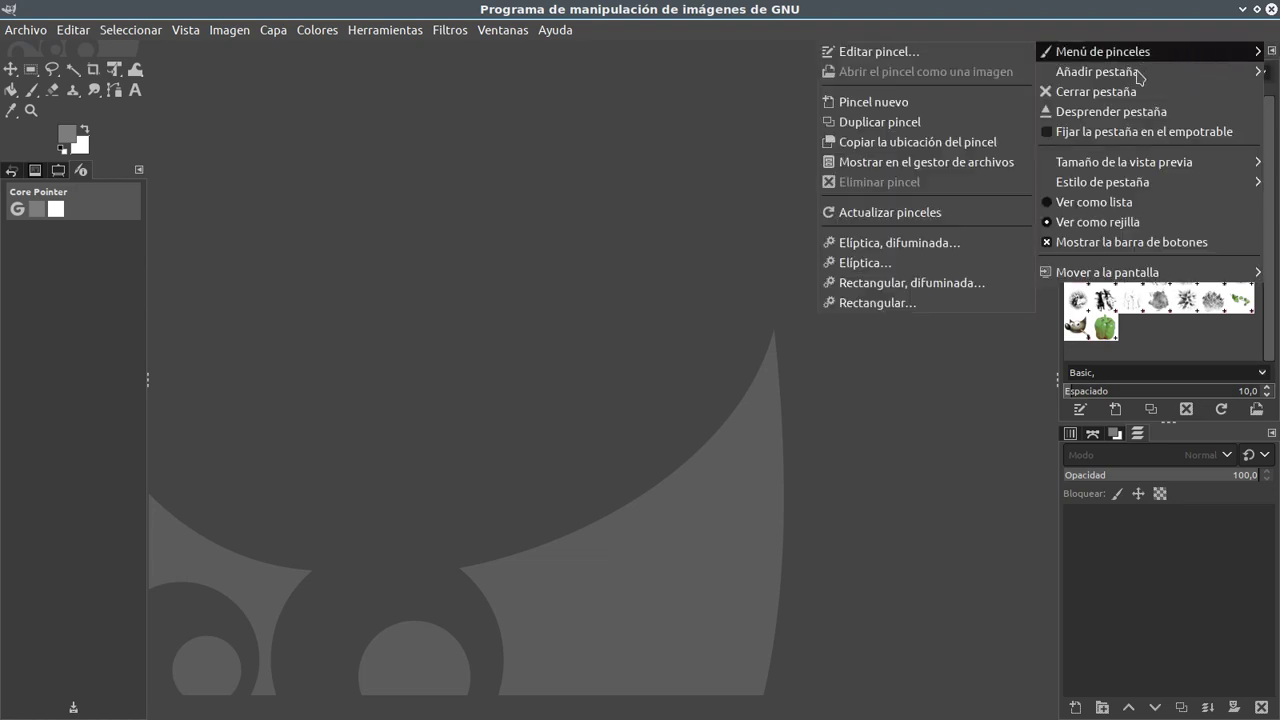
mouse_move(1097, 71)
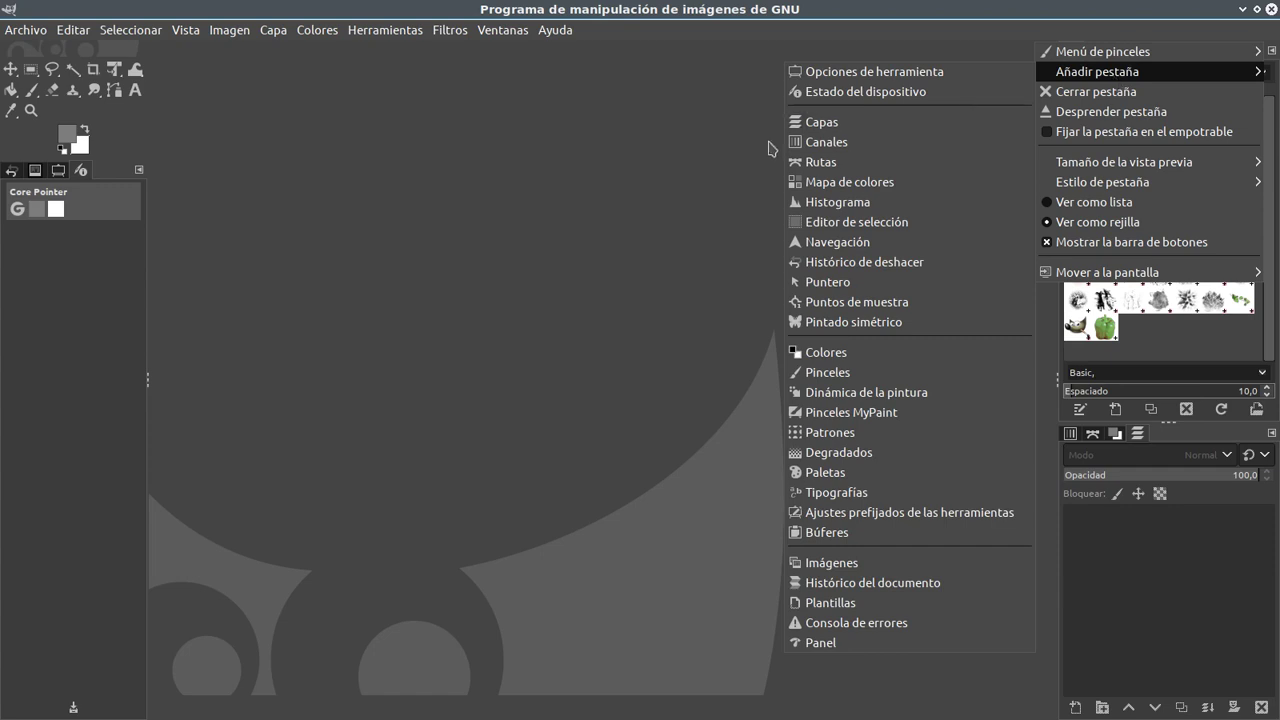
left_click(700, 284)
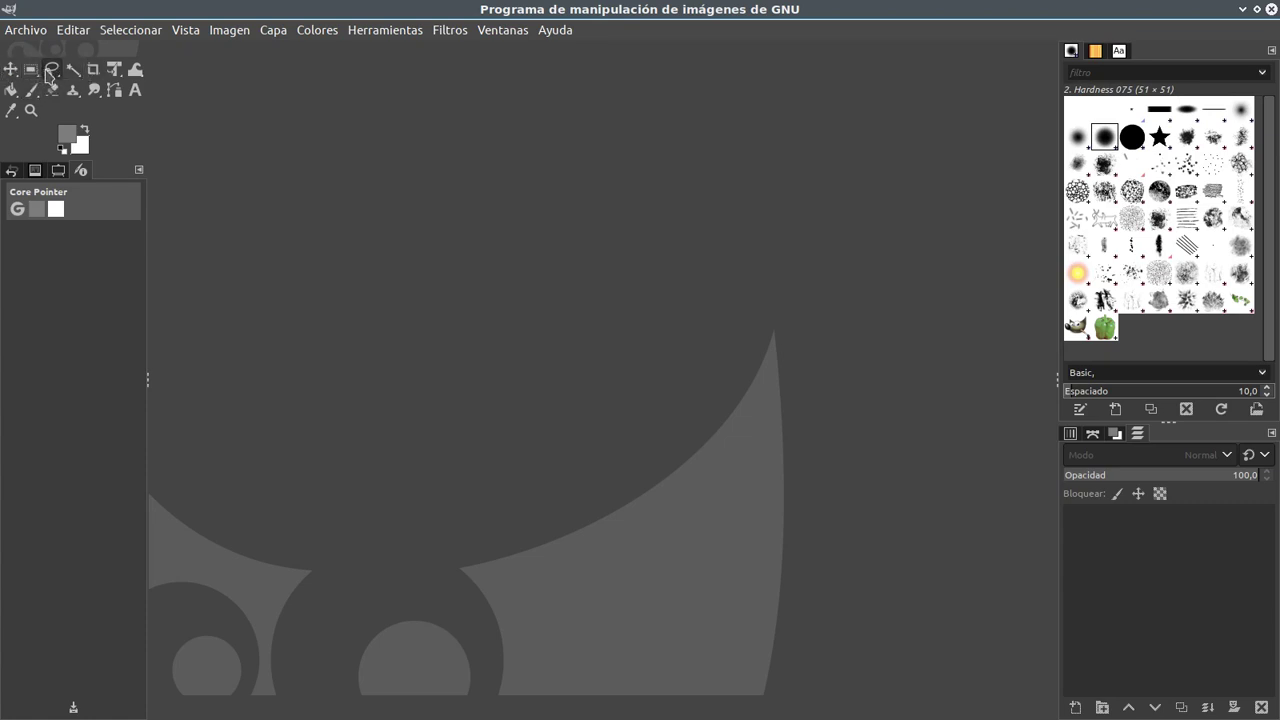
- Browse the Free Select, Rectangle Select, Move and Warp Transform tool groups, then show GEGL Operation in the left dock
left_click(52, 72)
left_click(32, 74)
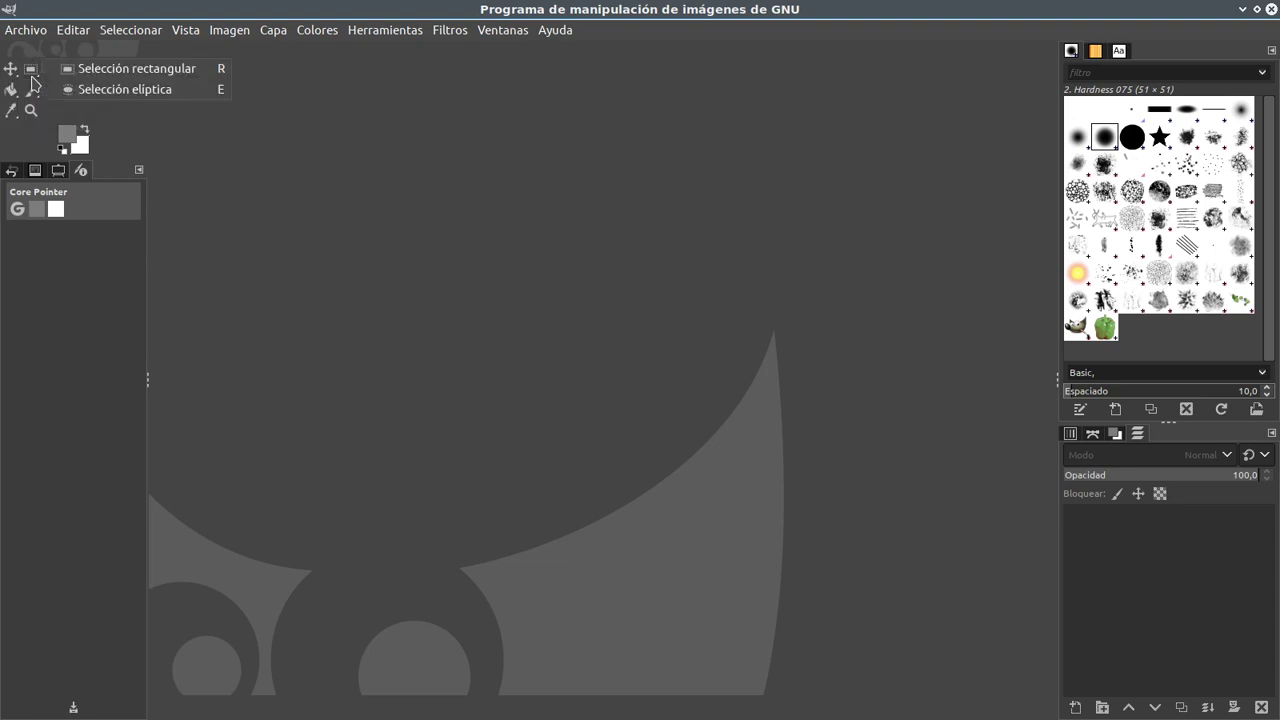
left_click(9, 74)
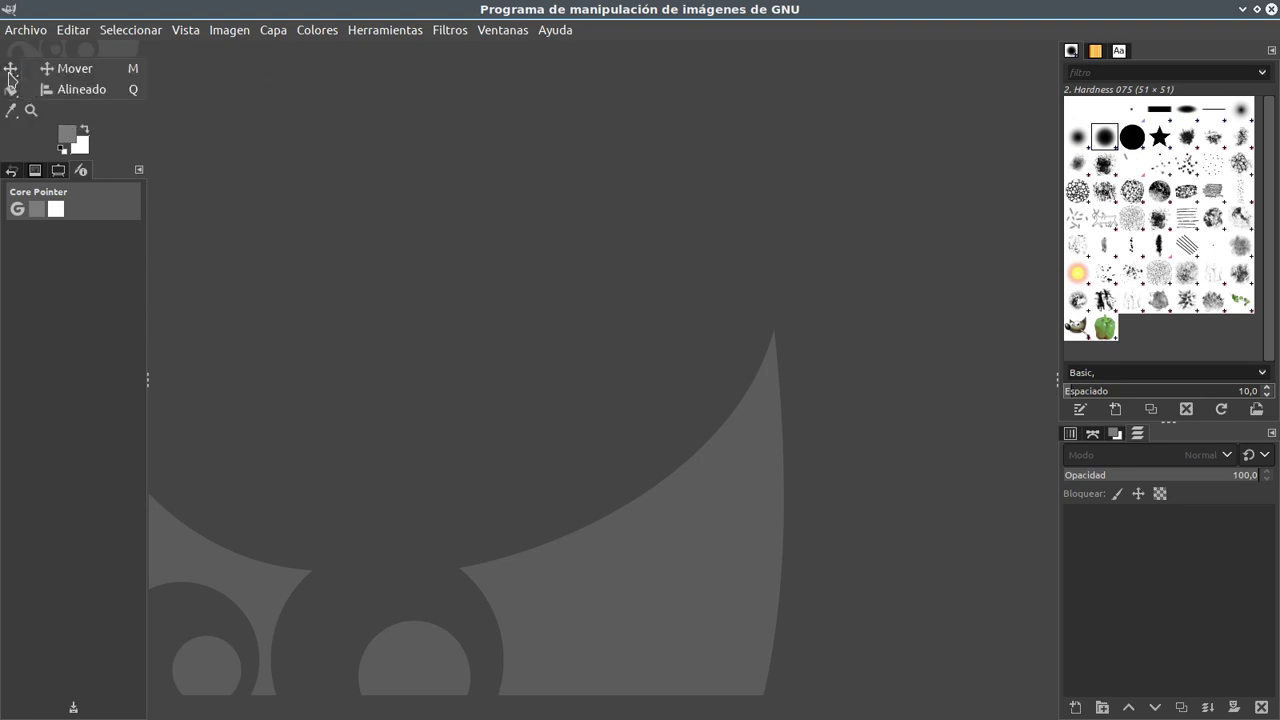
left_click(31, 132)
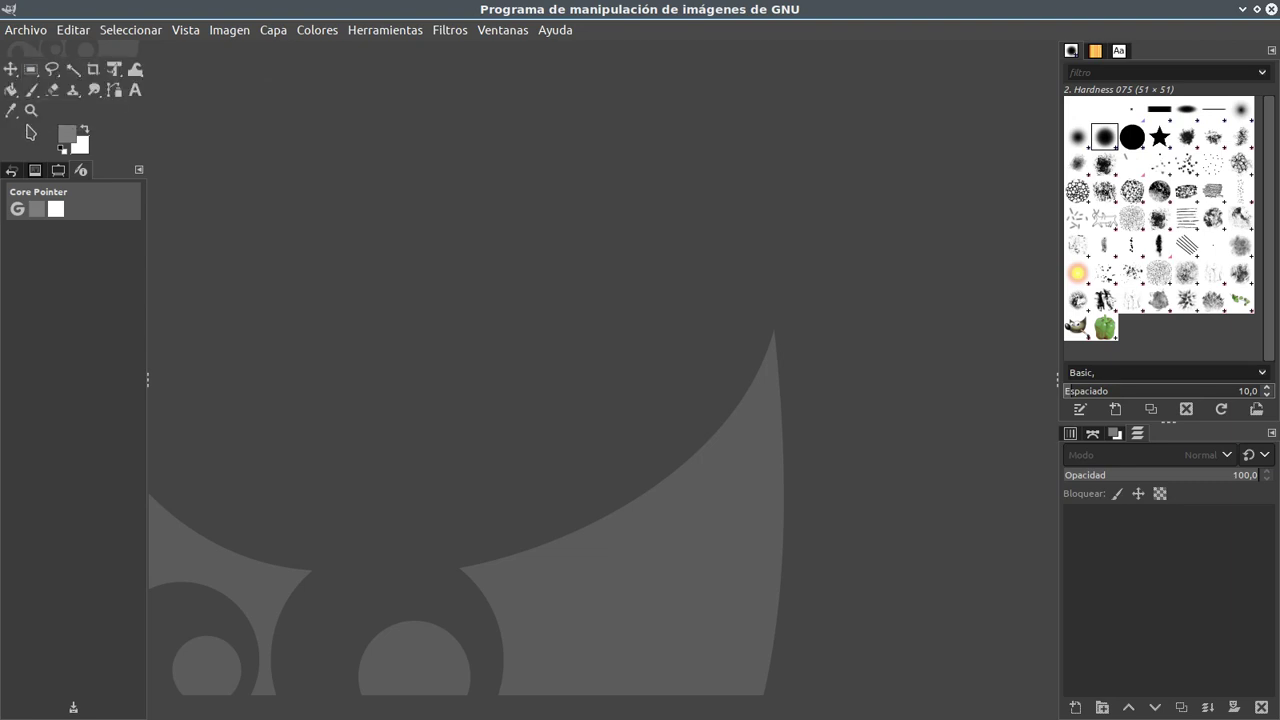
left_click(137, 80)
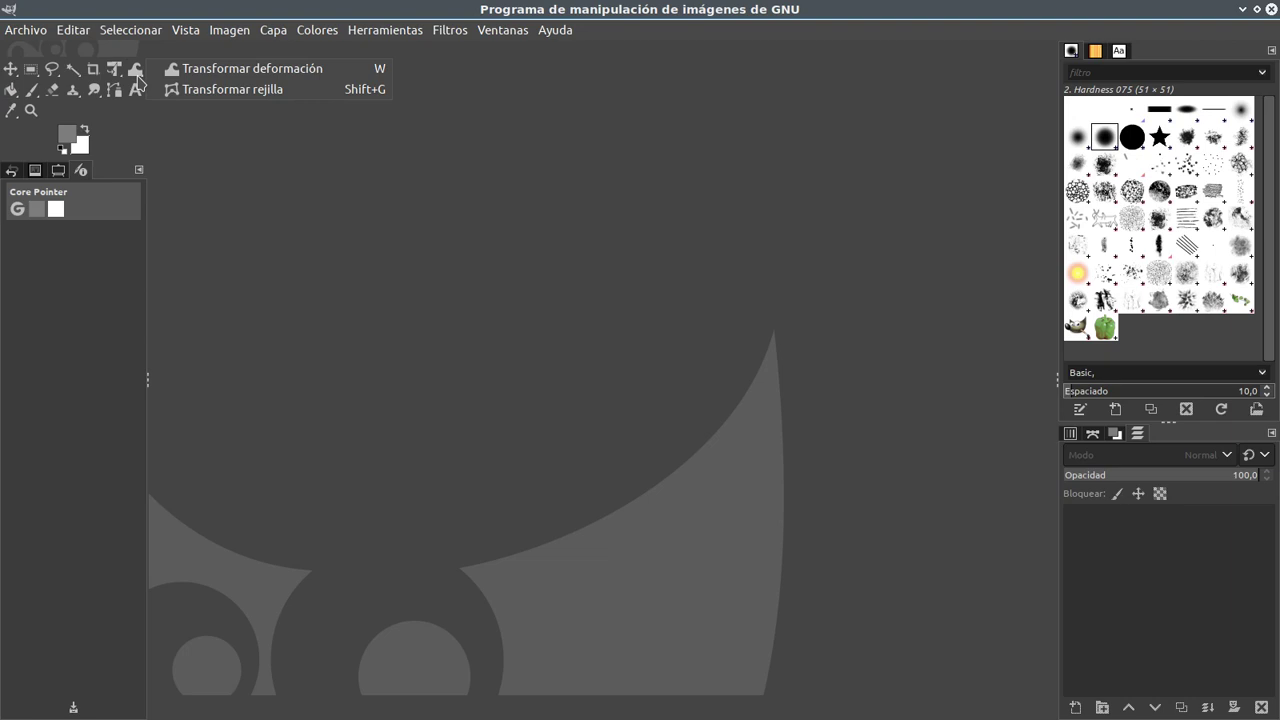
left_click(126, 142)
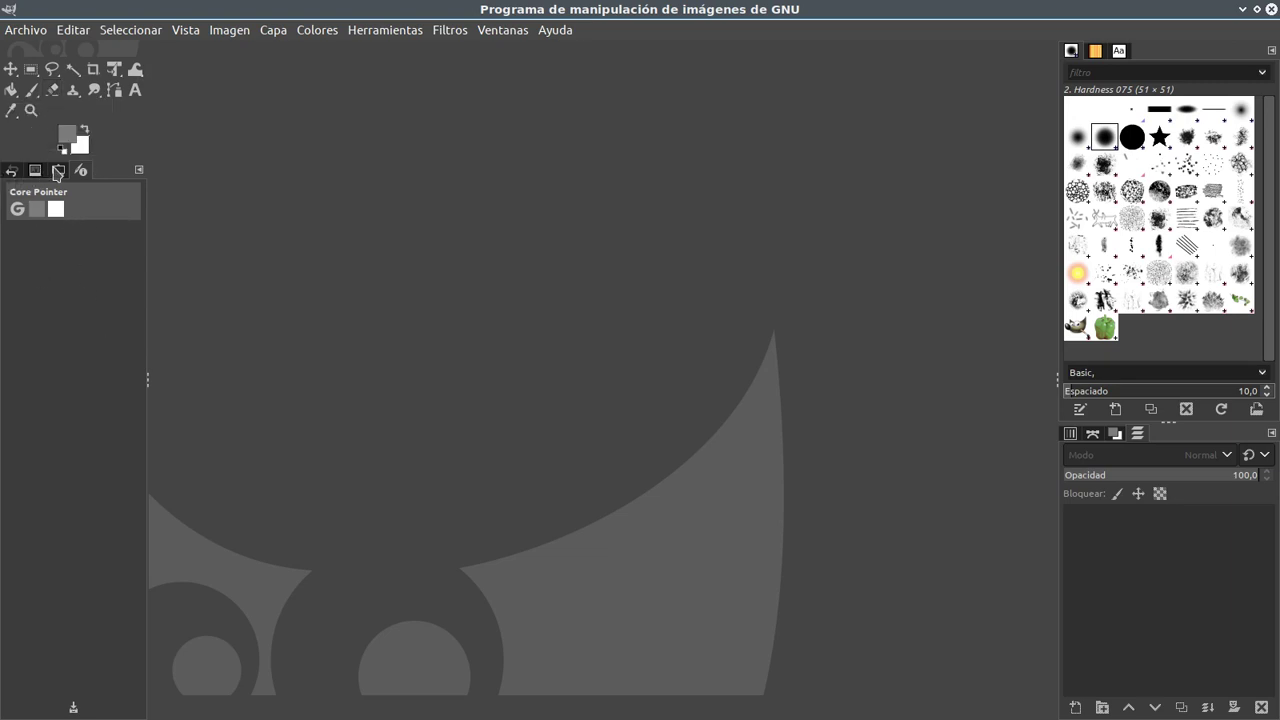
left_click(57, 171)
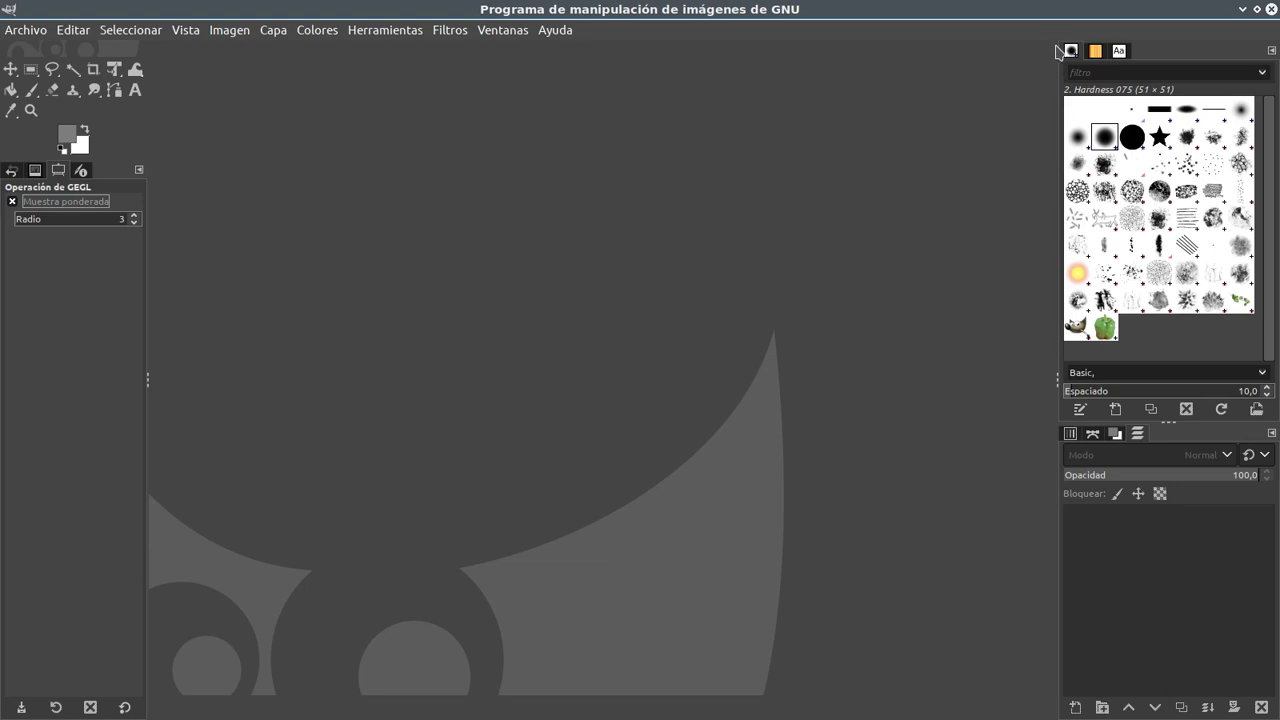
- Move the Layers panel into the top dock and the Brushes panel into the bottom dock
left_click_drag(1138, 434, 1155, 65)
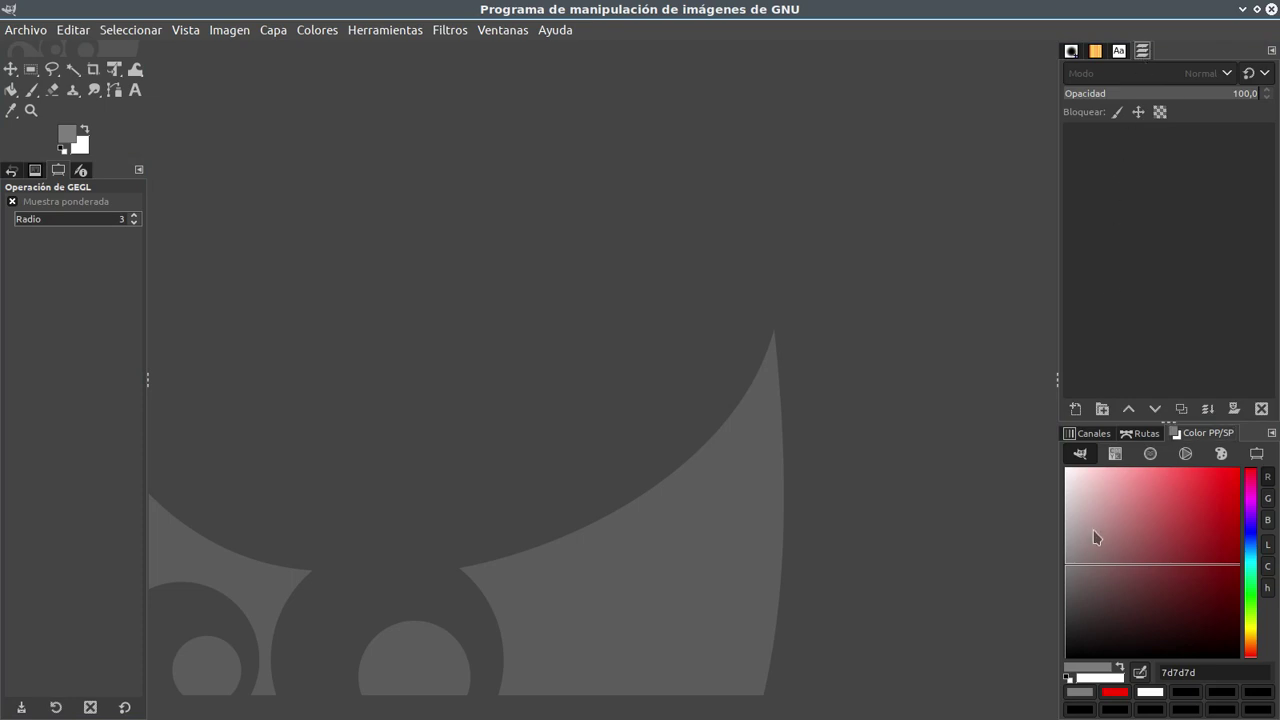
left_click(1071, 52)
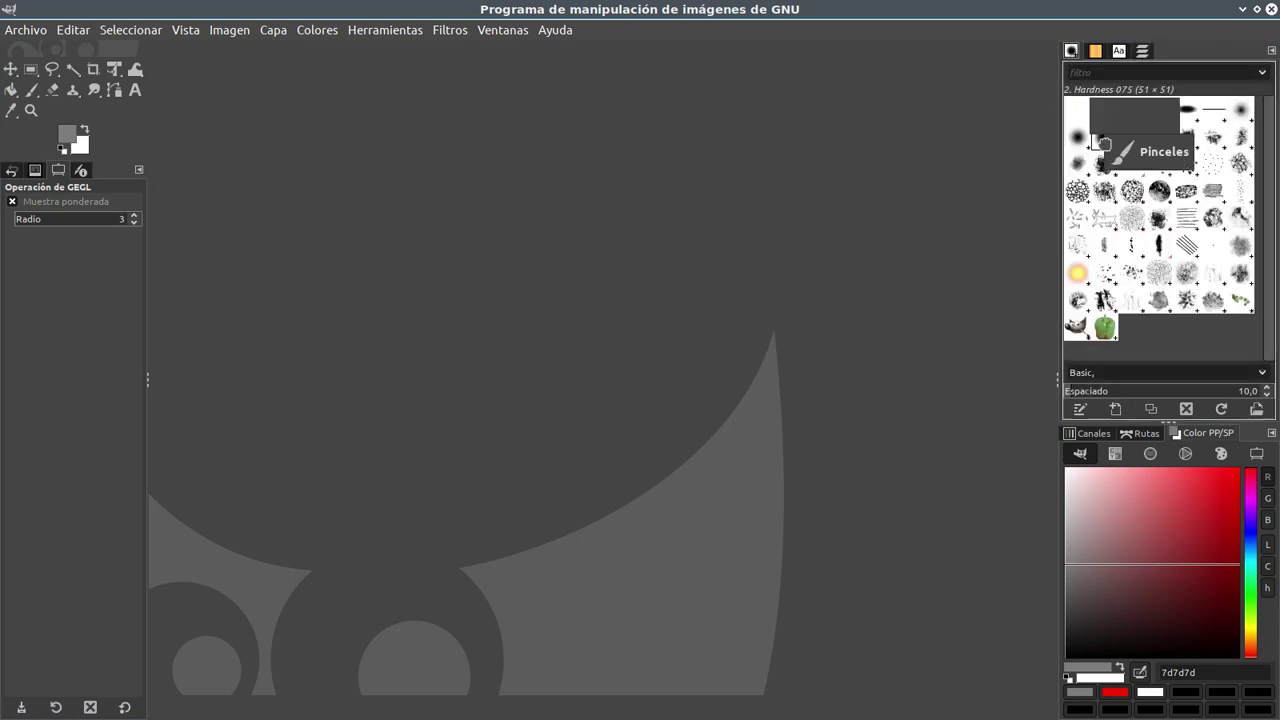
left_click_drag(1249, 438, 1249, 440)
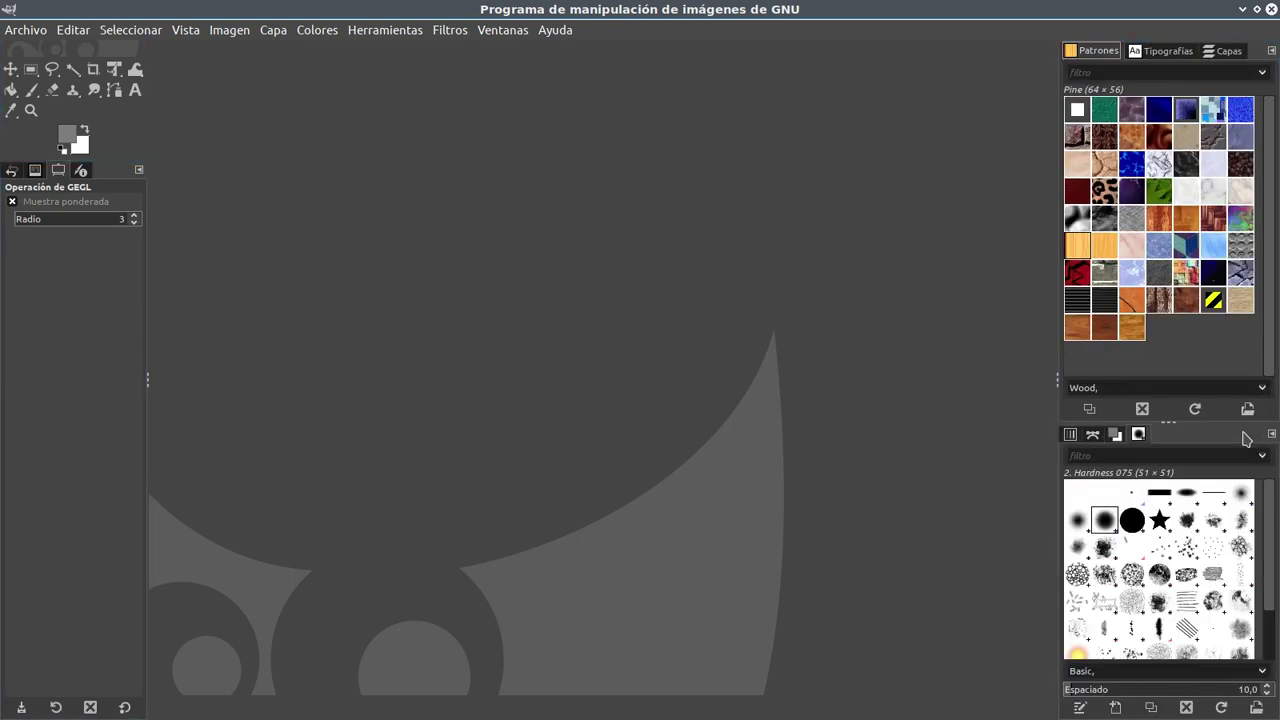
left_click(1115, 437)
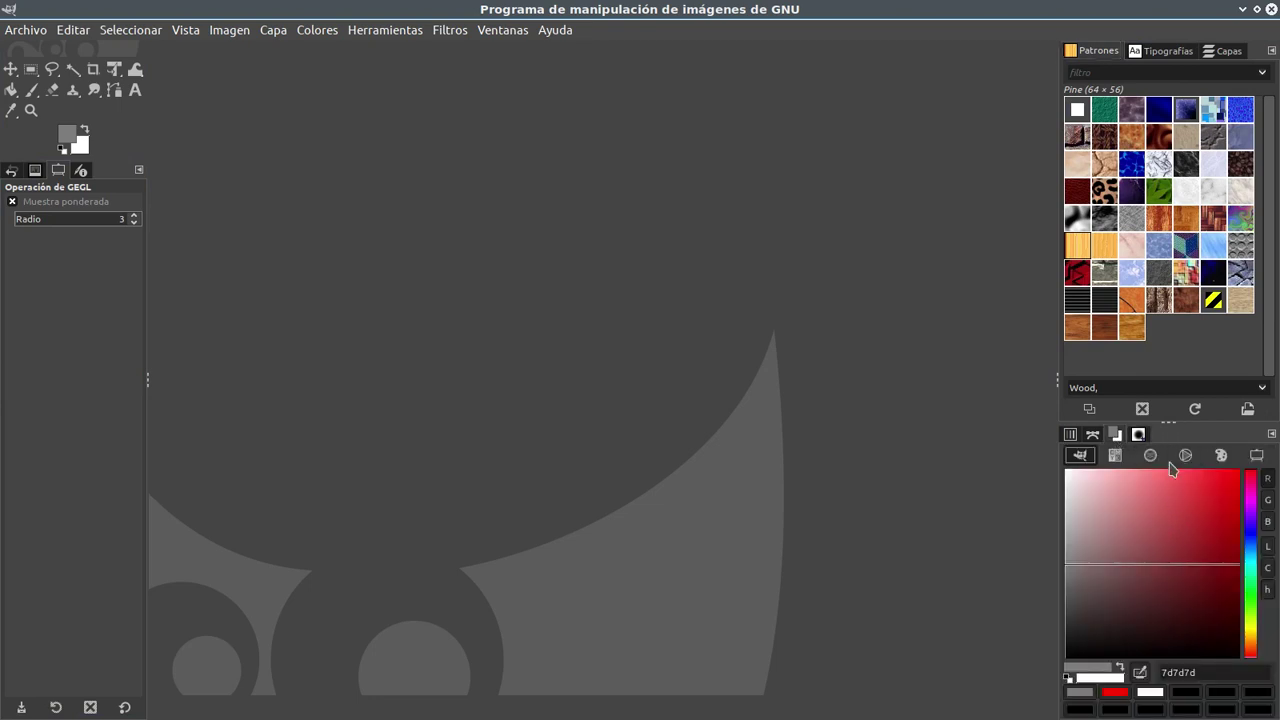
left_click(1271, 433)
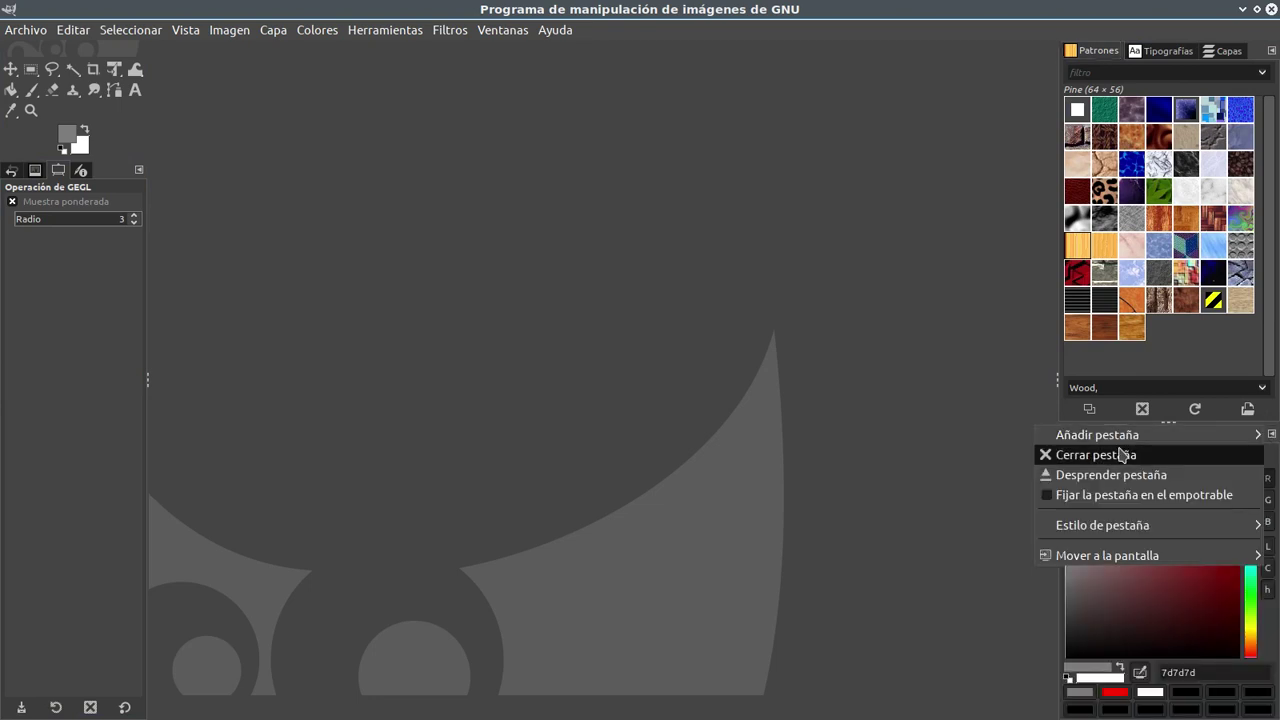
left_click(1271, 433)
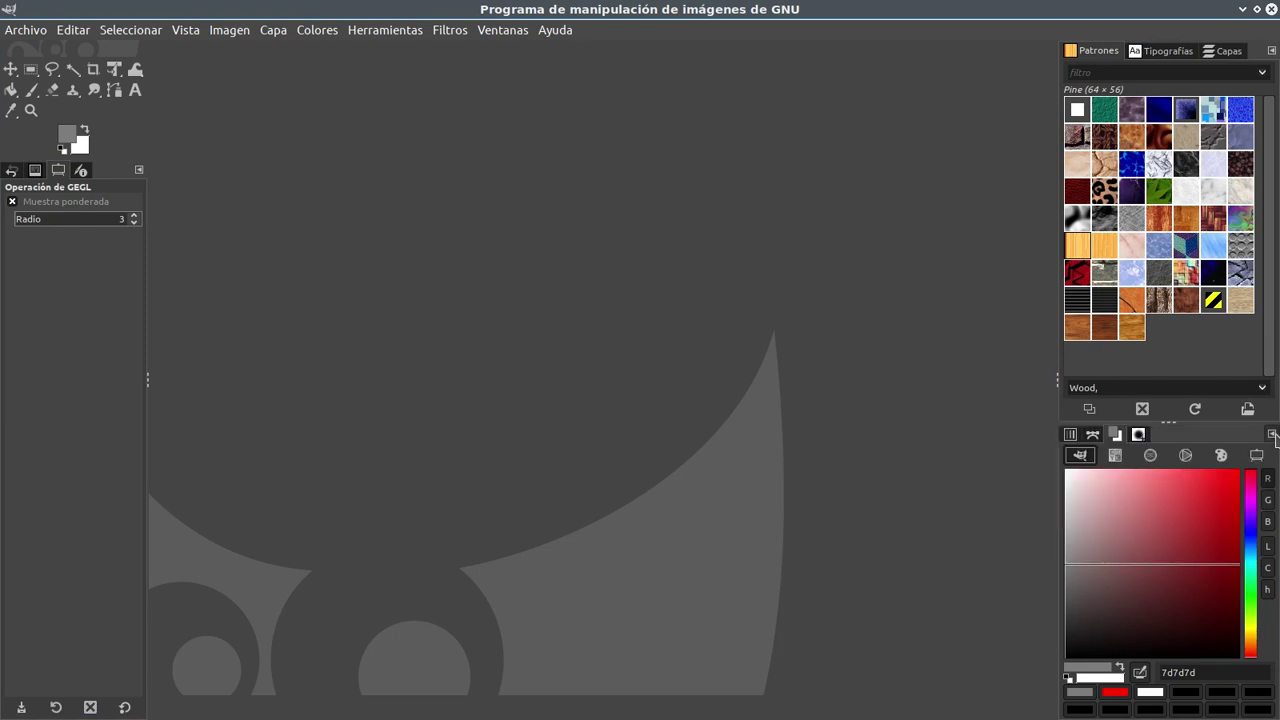
mouse_move(1097, 434)
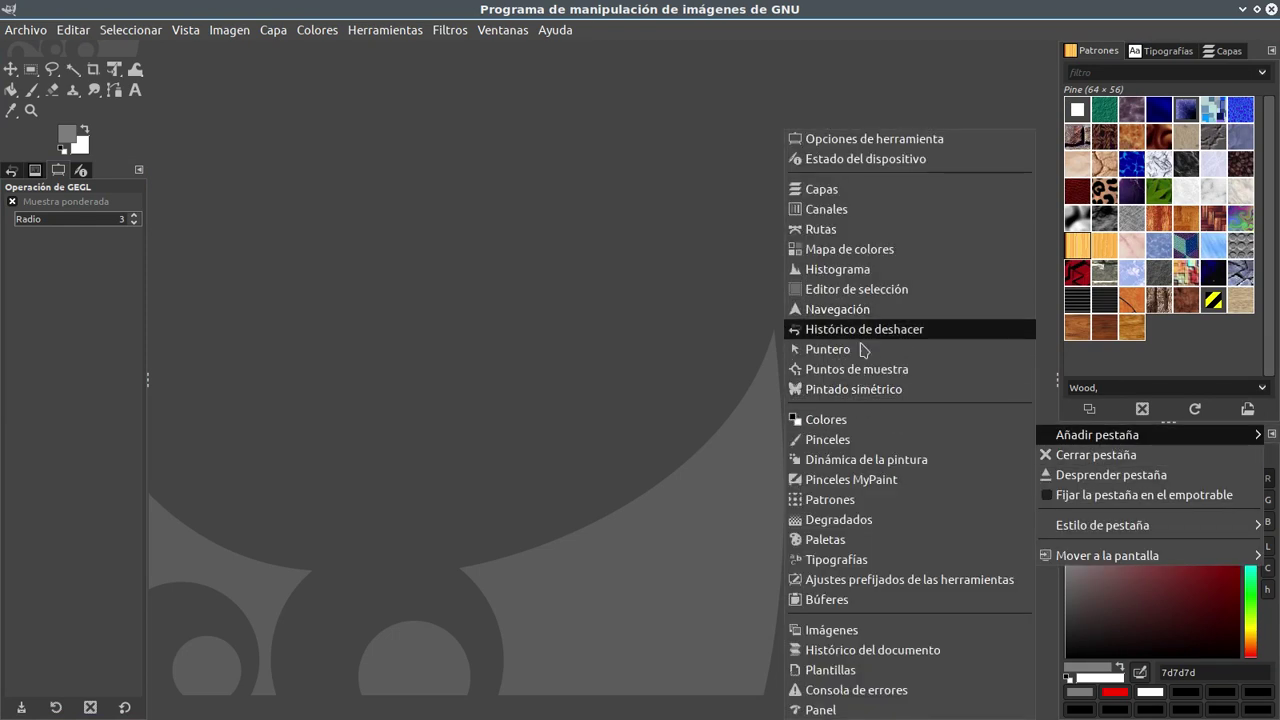
left_click(656, 357)
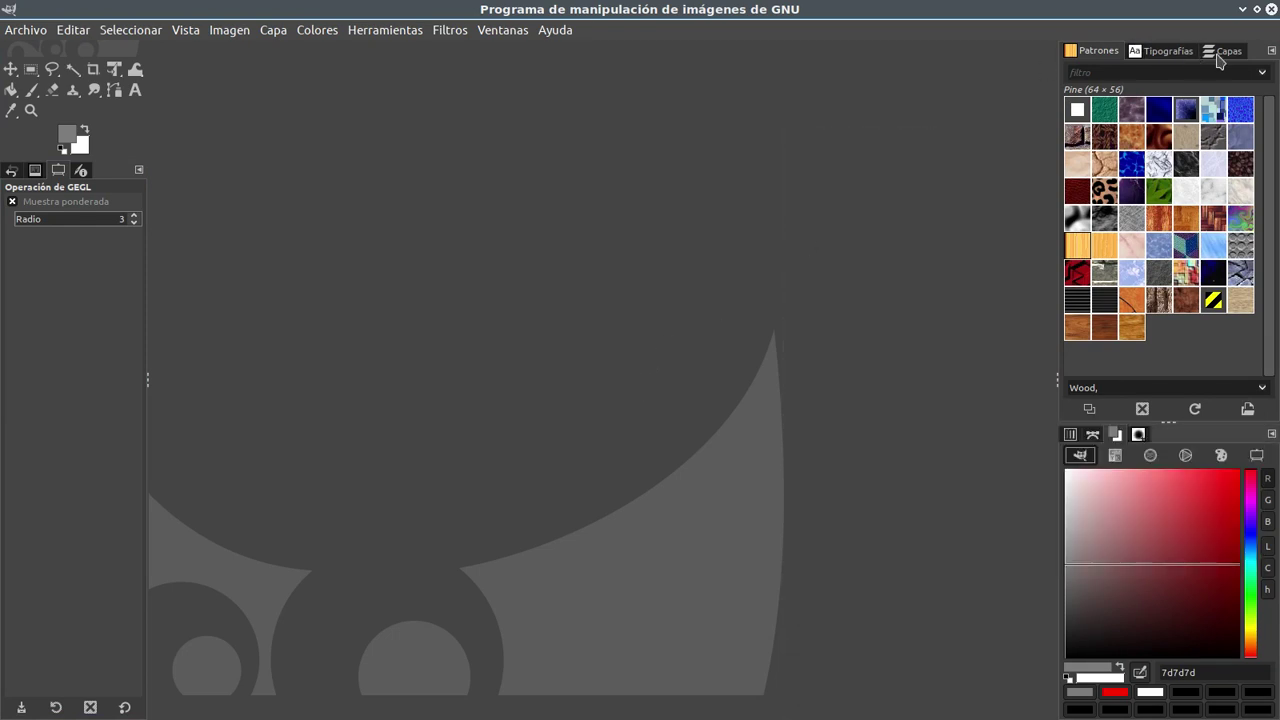
- Add Navegación and Puntero tabs to the top dock
left_click(1272, 53)
mouse_move(1097, 71)
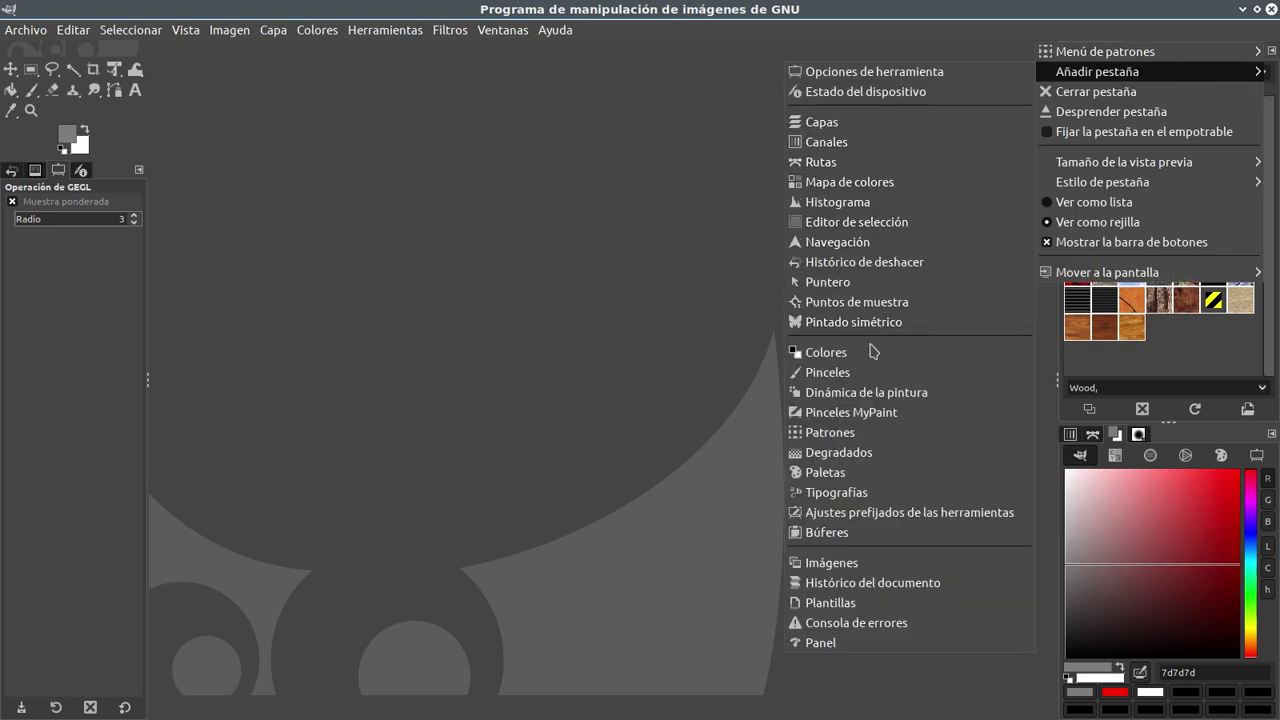
left_click(866, 244)
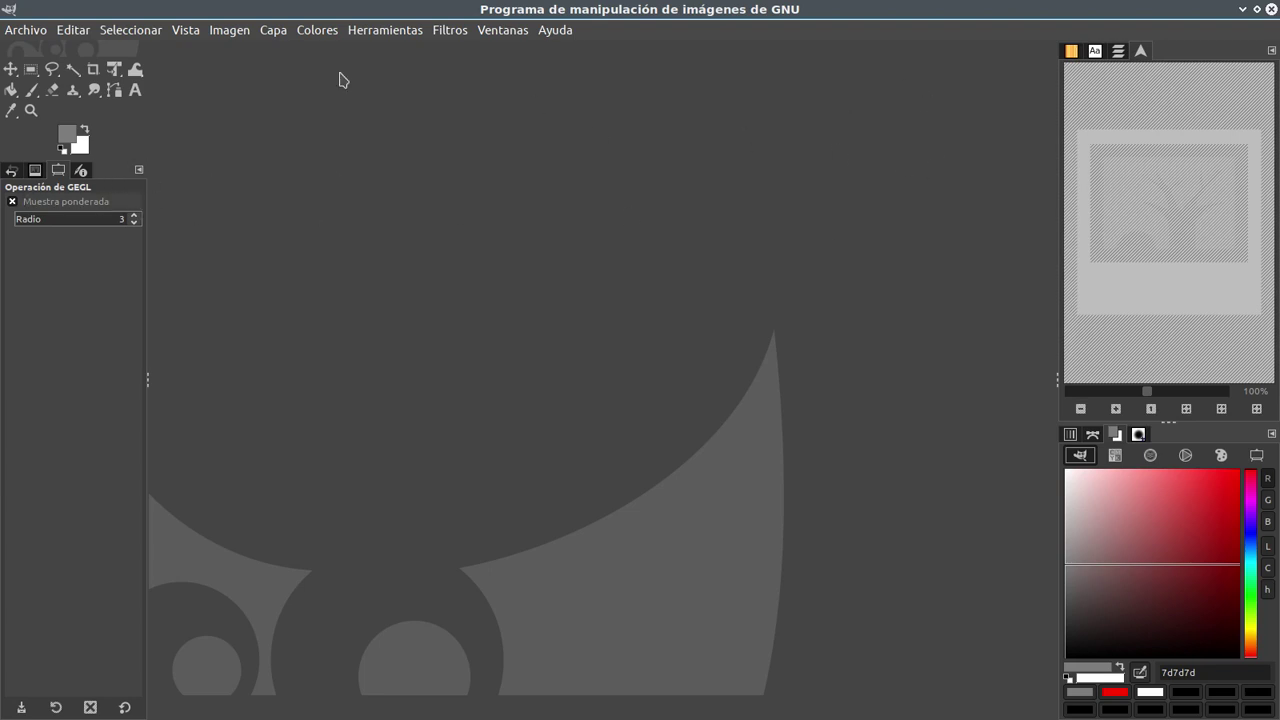
left_click(1271, 52)
mouse_move(1150, 51)
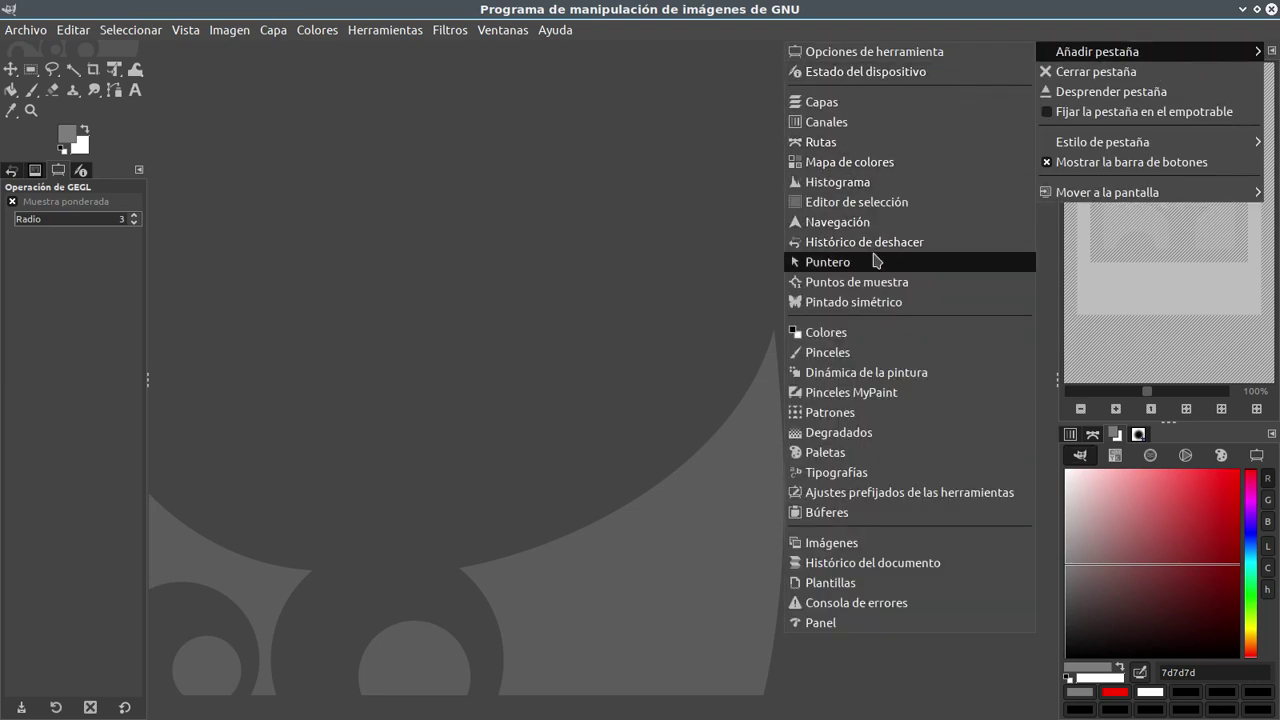
left_click(876, 265)
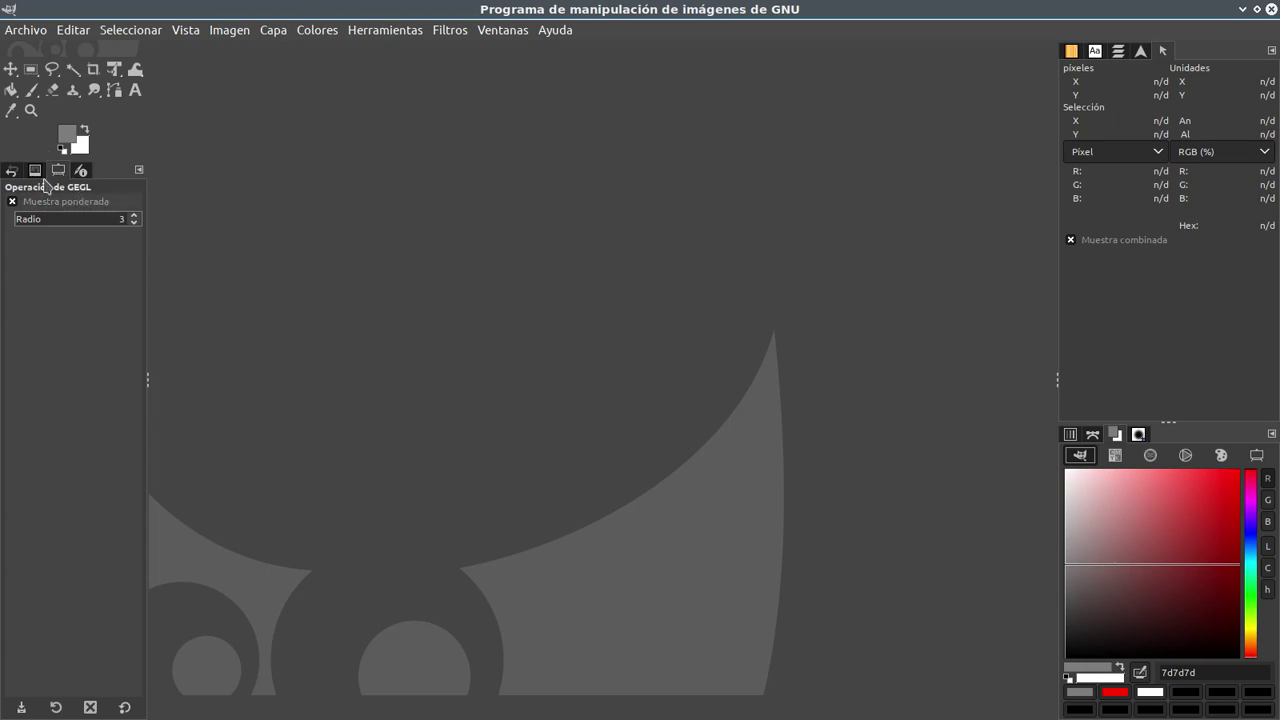
- Give Undo History and Tool Options their own new dock column beside the toolbox
left_click_drag(12, 174, 145, 138)
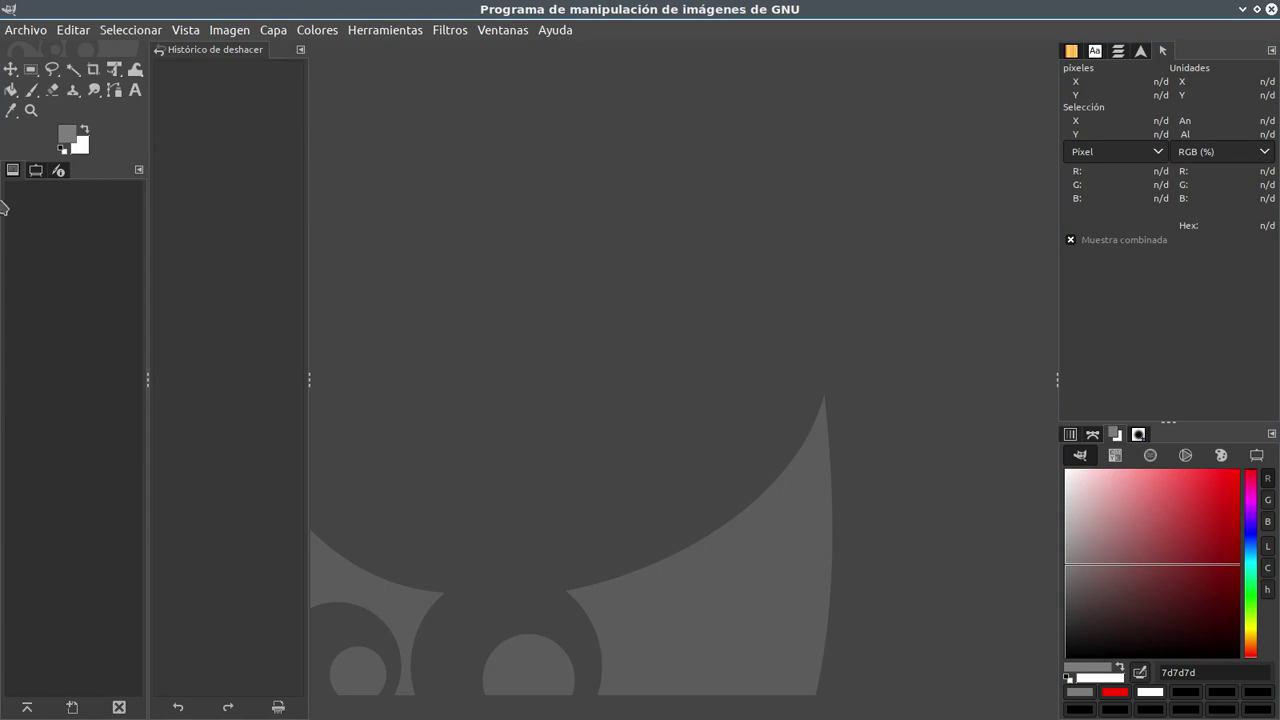
mouse_move(14, 172)
left_mouse_down()
mouse_move(208, 66)
mouse_move(266, 50)
left_mouse_up()
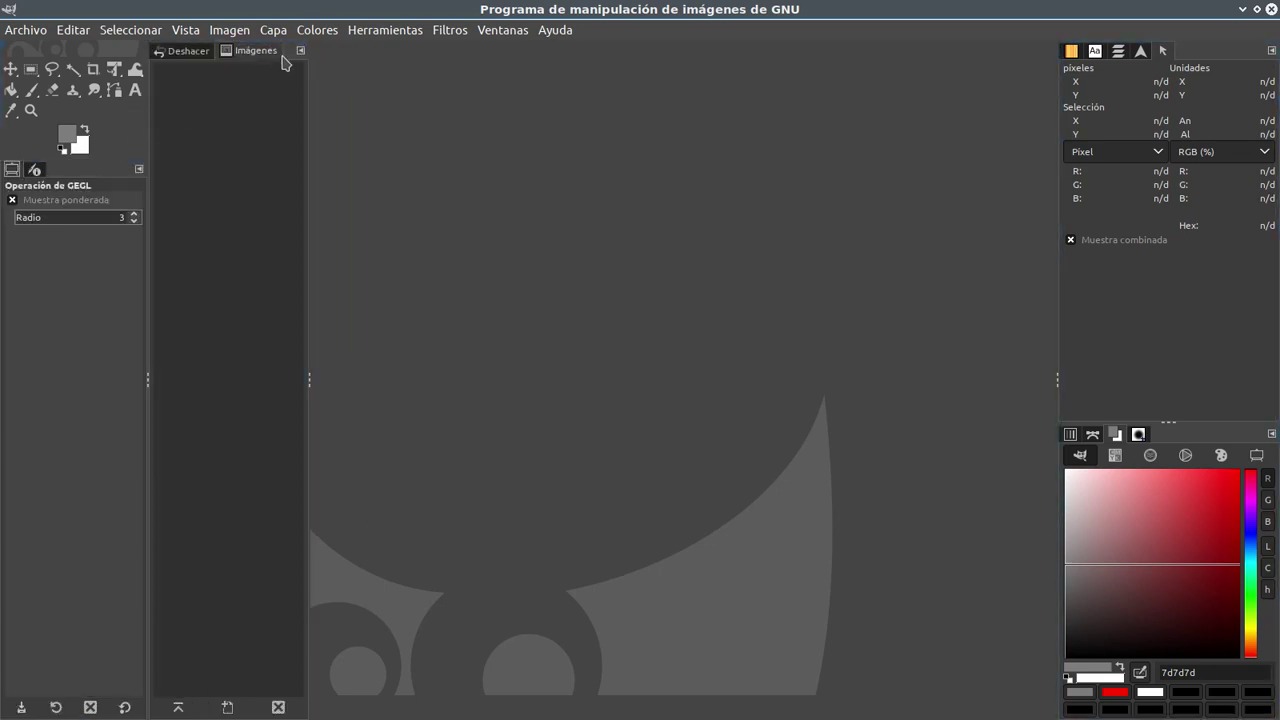
left_click_drag(34, 168, 288, 60)
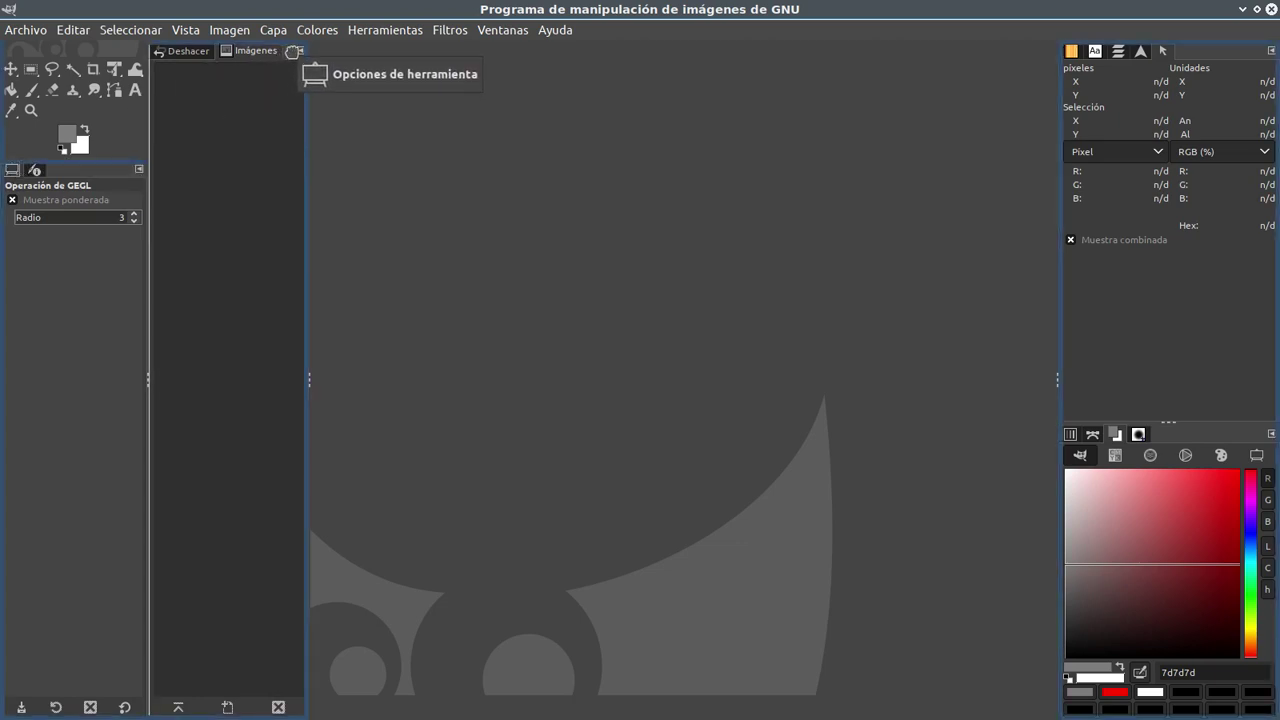
left_click_drag(288, 60, 266, 68)
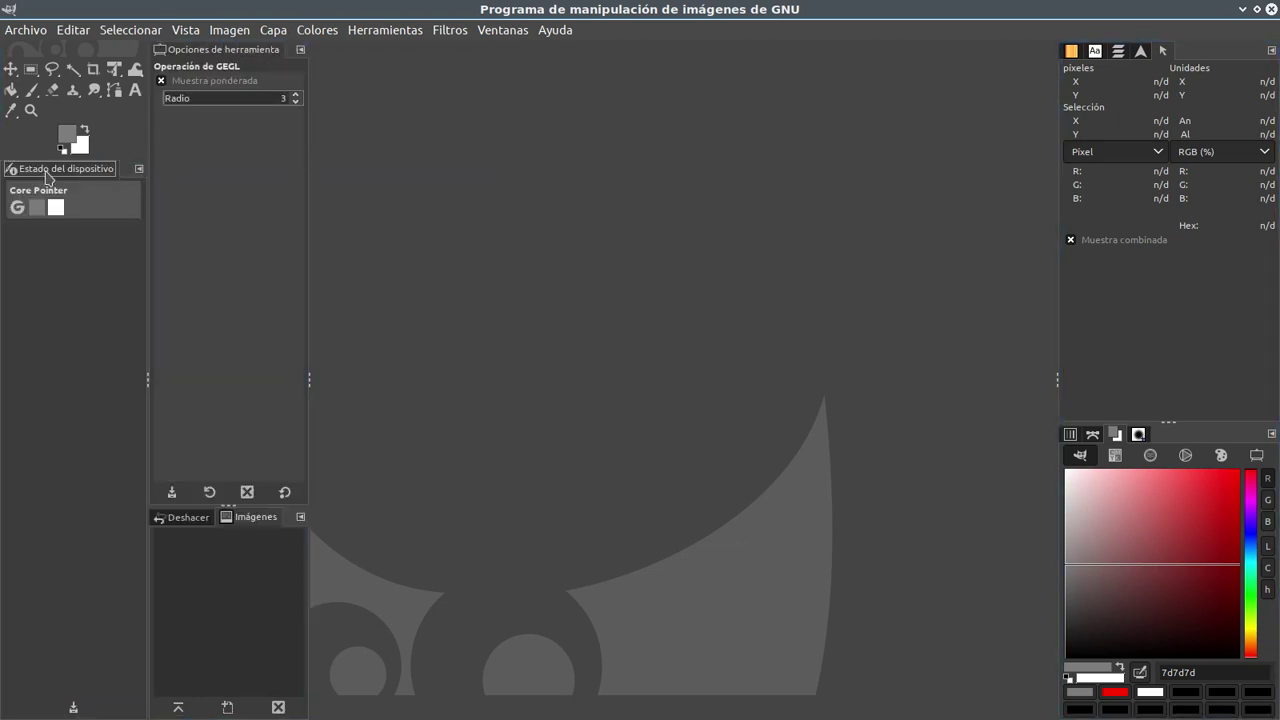
- Group Device Status with the lower panels and narrow the toolbox to two columns of tools
left_click_drag(45, 174, 247, 514)
mouse_move(216, 49)
left_mouse_down()
mouse_move(262, 502)
mouse_move(229, 514)
left_mouse_up()
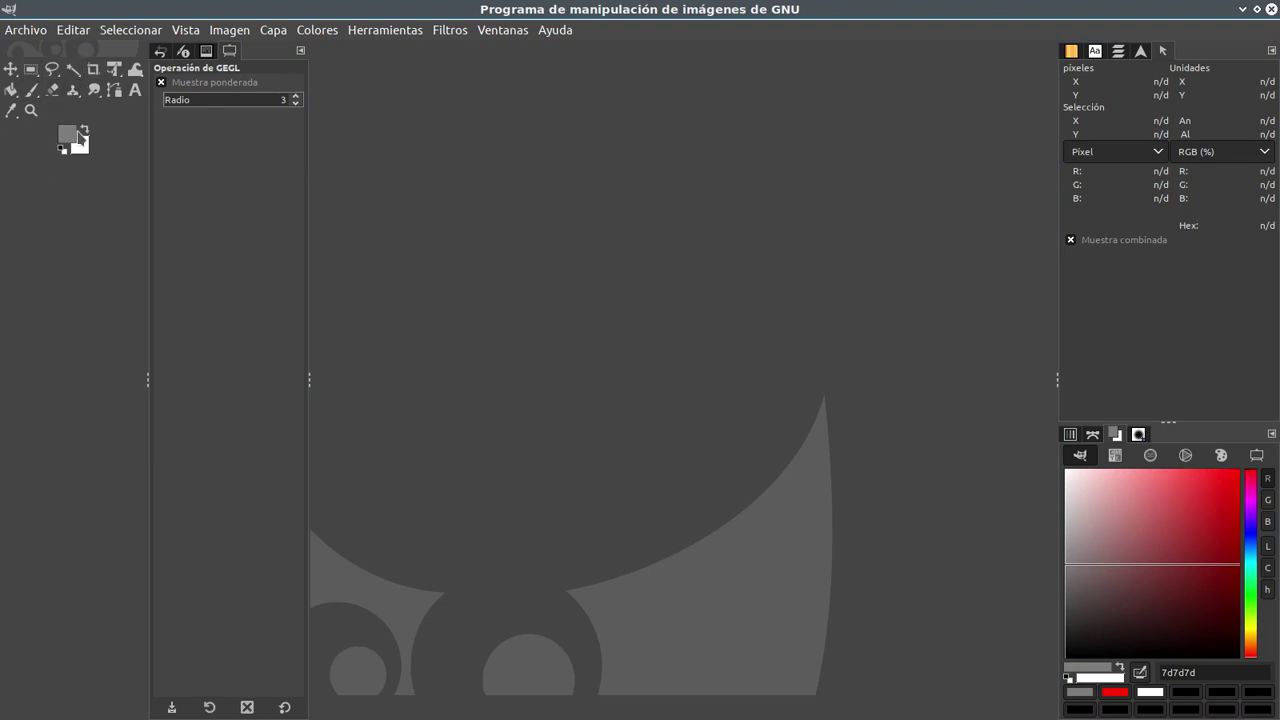
left_click_drag(148, 373, 32, 378)
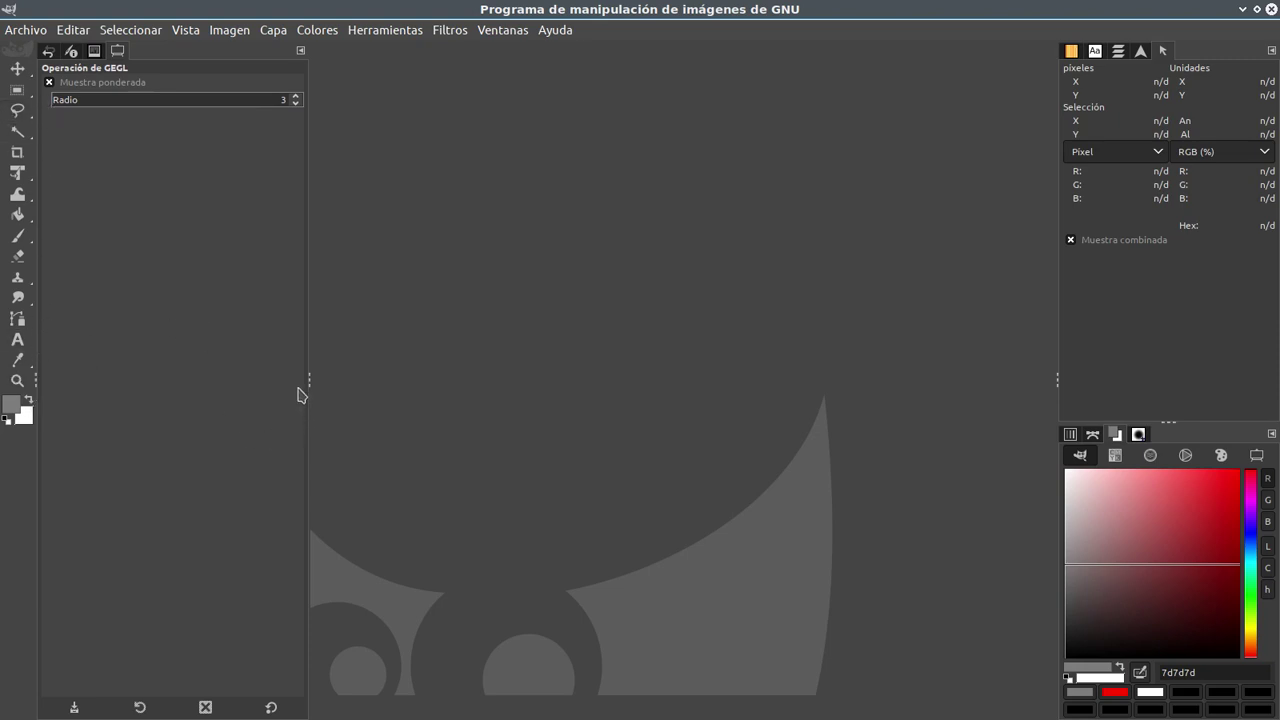
mouse_move(310, 380)
left_mouse_down()
mouse_move(206, 371)
mouse_move(314, 371)
mouse_move(261, 372)
left_mouse_up()
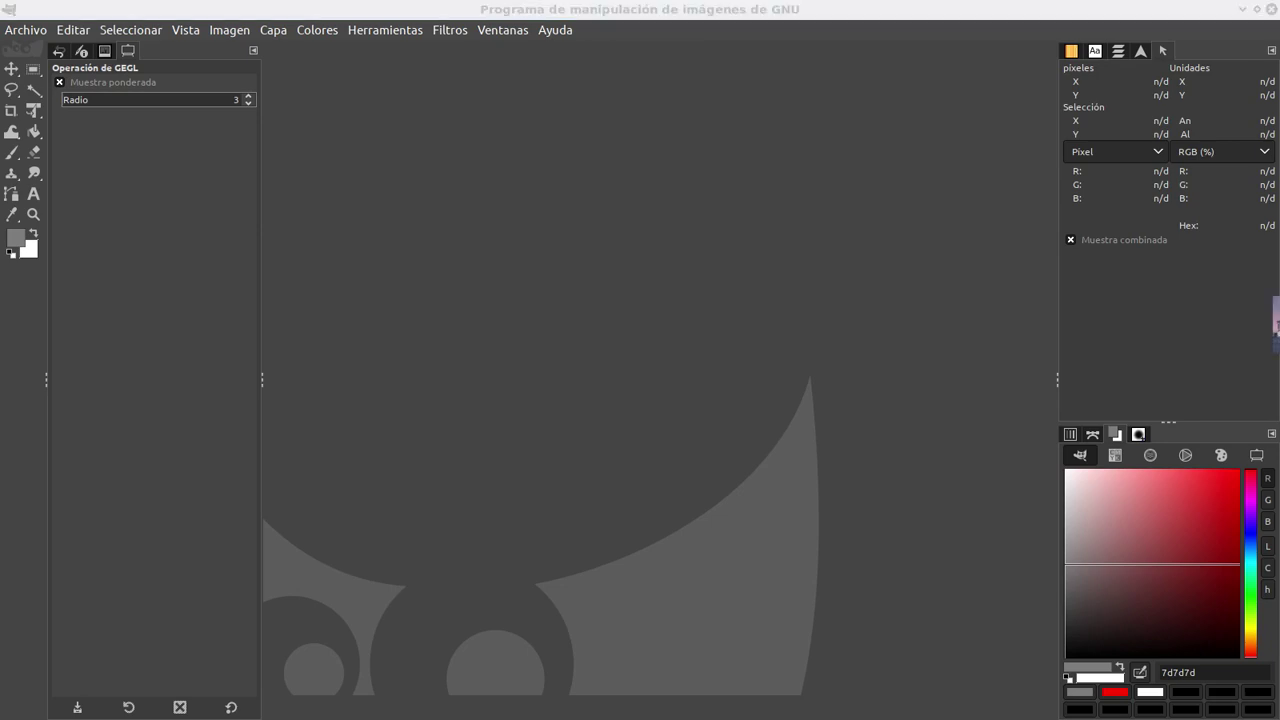
- Open amanecer 01 HD.jpg by dropping it onto the canvas, zooming in and panning to the lamp post
left_click_drag(628, 316, 665, 311)
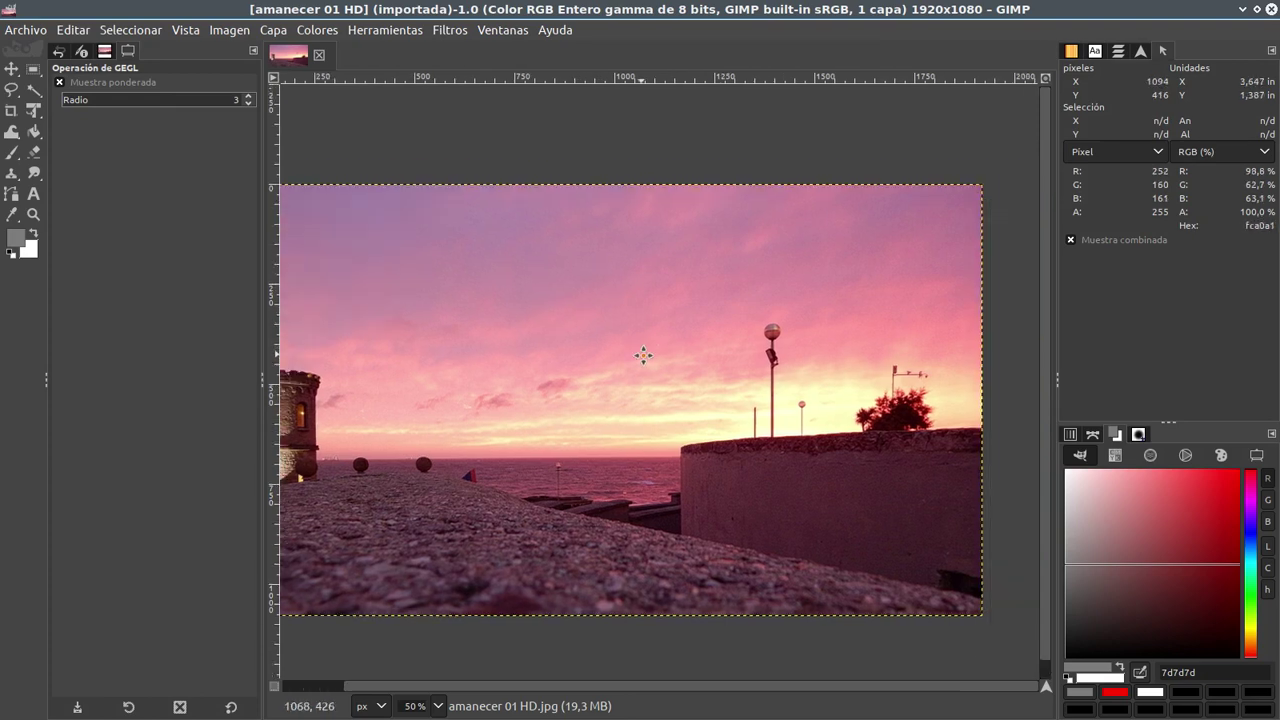
scroll(630, 320, "up", 1)
scroll(640, 330, "up", 1)
scroll(660, 320, "up", 1)
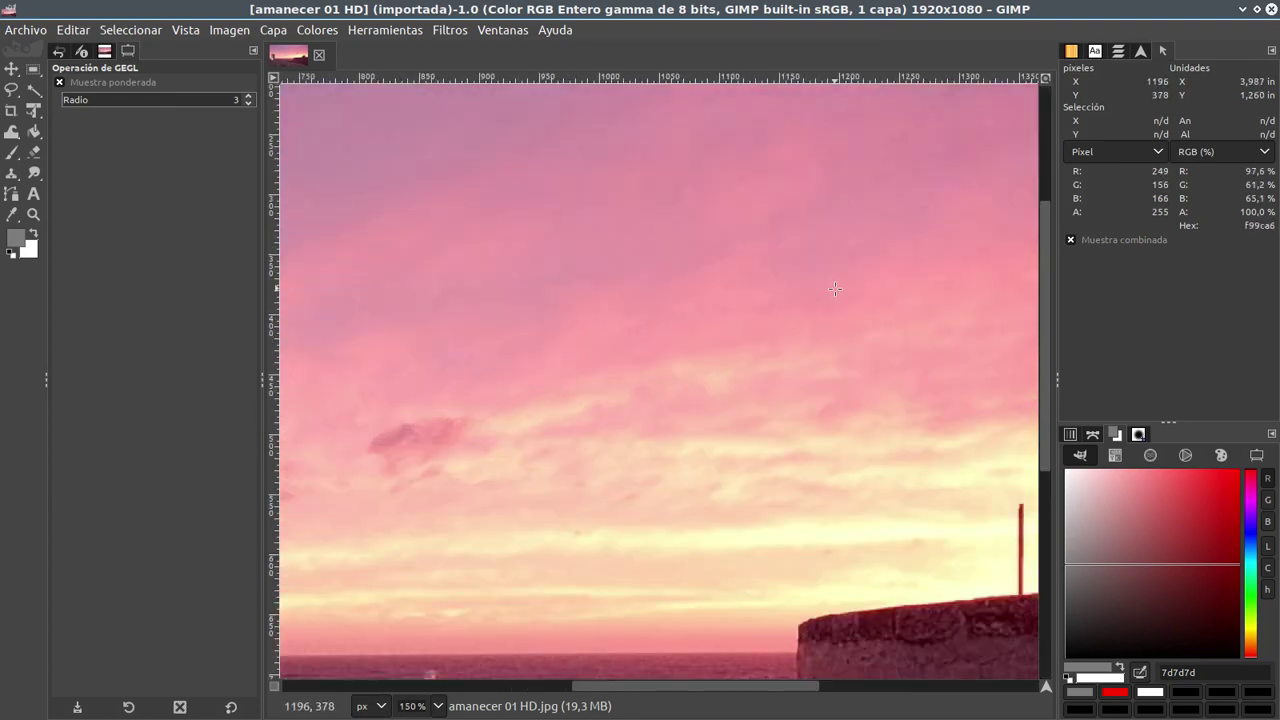
scroll(760, 300, "right", 2)
scroll(760, 300, "up", 1)
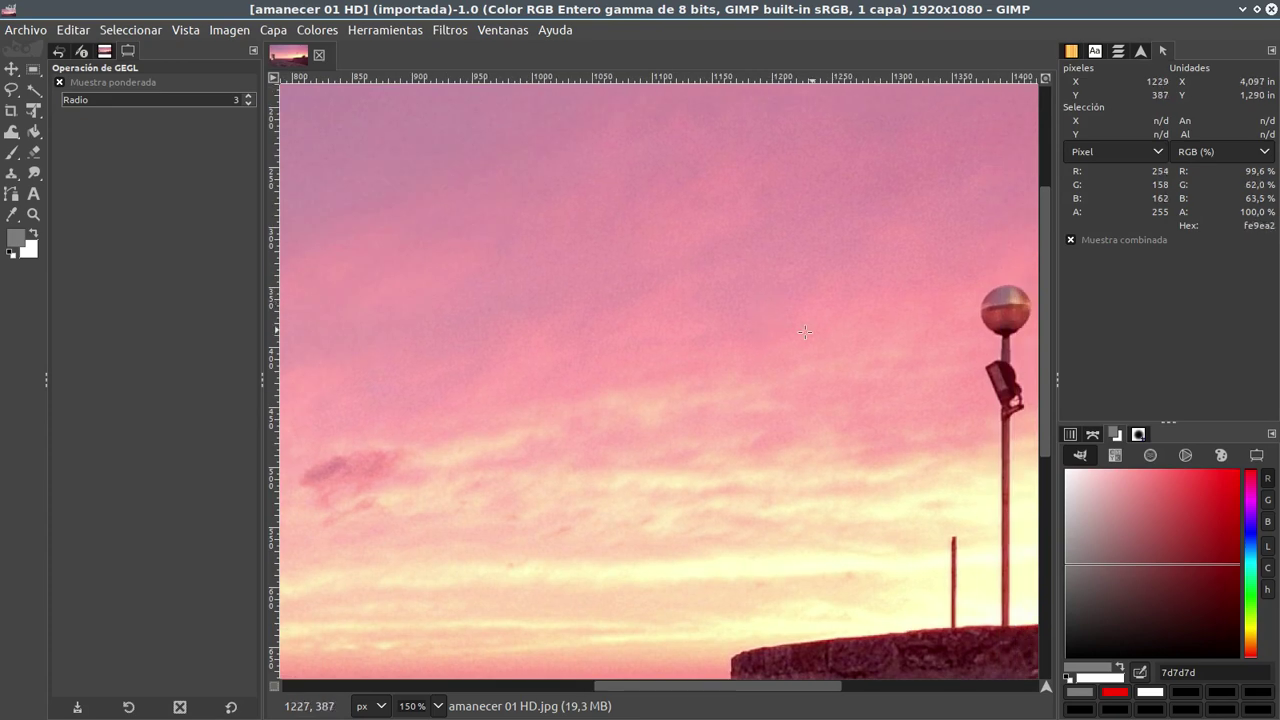
left_click_drag(766, 340, 540, 377)
scroll(540, 377, "down", 3)
scroll(534, 397, "up", 1)
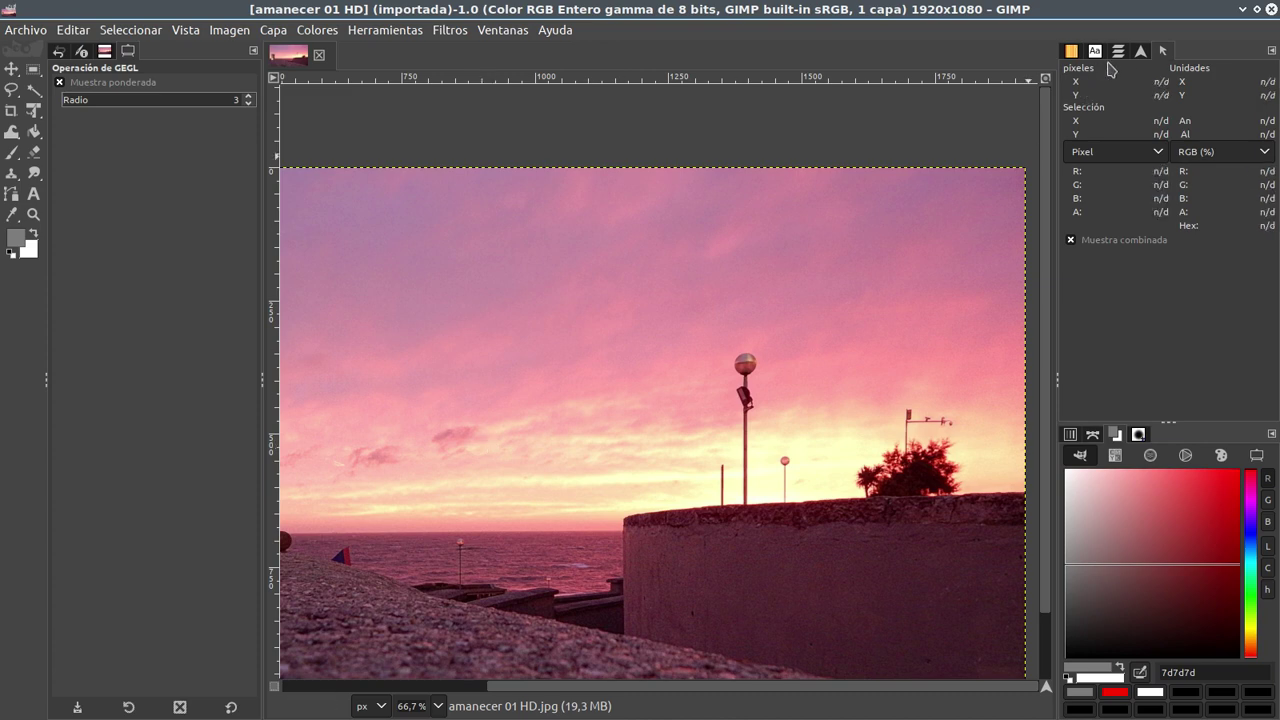
- Show the Navigation preview, zoom to 150% and center the view on the sky over the sea
left_click(1141, 51)
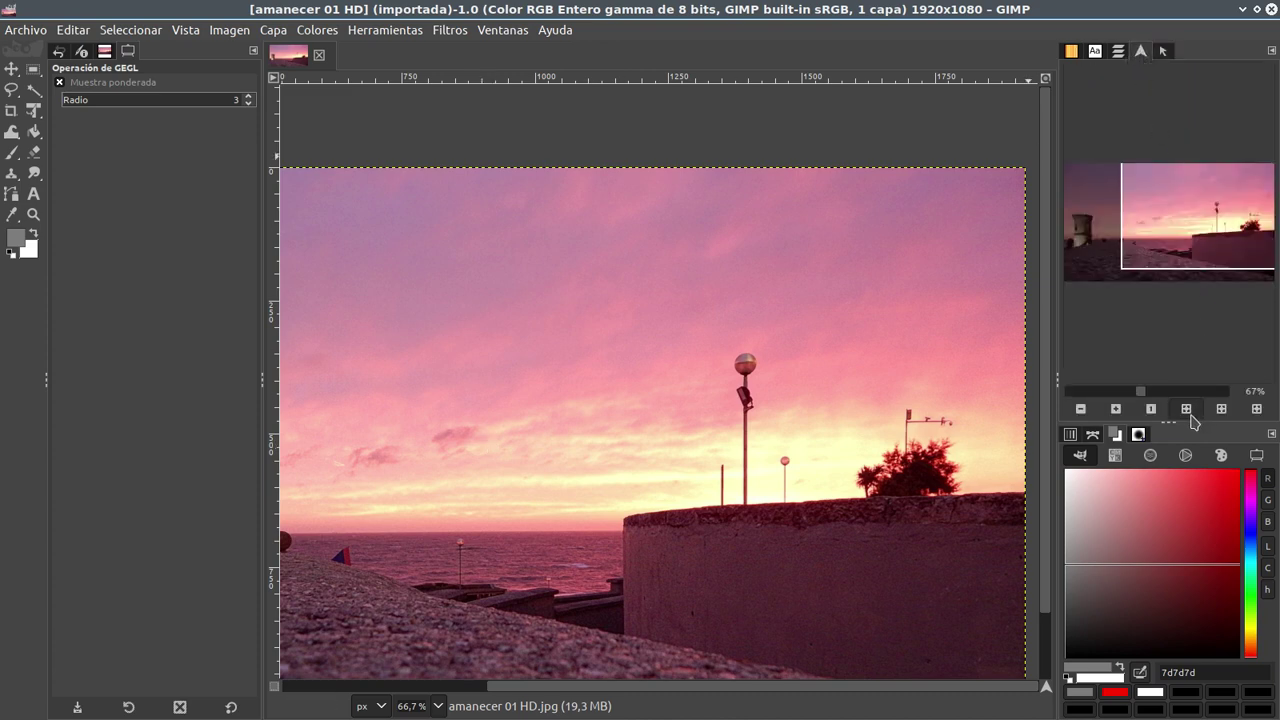
left_click(1116, 408)
left_click(1116, 408)
mouse_move(1184, 209)
left_mouse_down()
mouse_move(1190, 249)
mouse_move(1134, 229)
mouse_move(1200, 216)
mouse_move(1202, 183)
mouse_move(1083, 231)
mouse_move(1131, 213)
left_mouse_up()
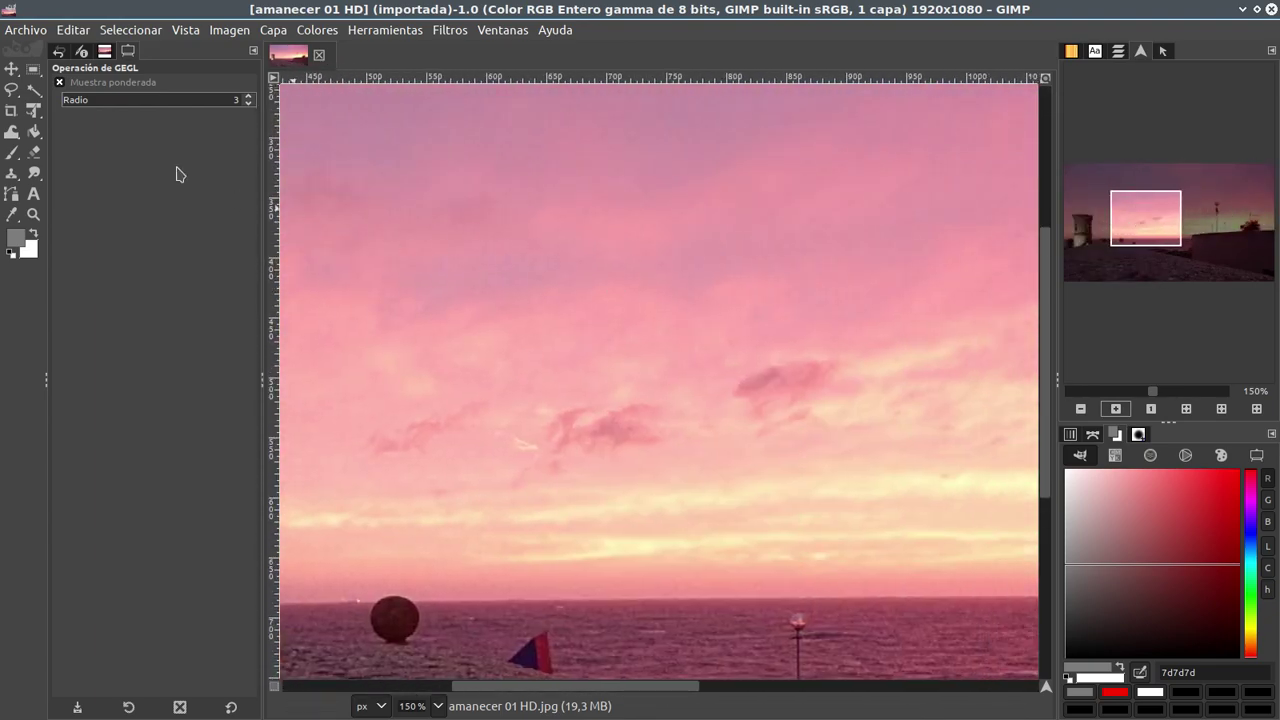
- Select the Paintbrush and pick a red foreground colour in the Colors dock's square selector
left_click(12, 152)
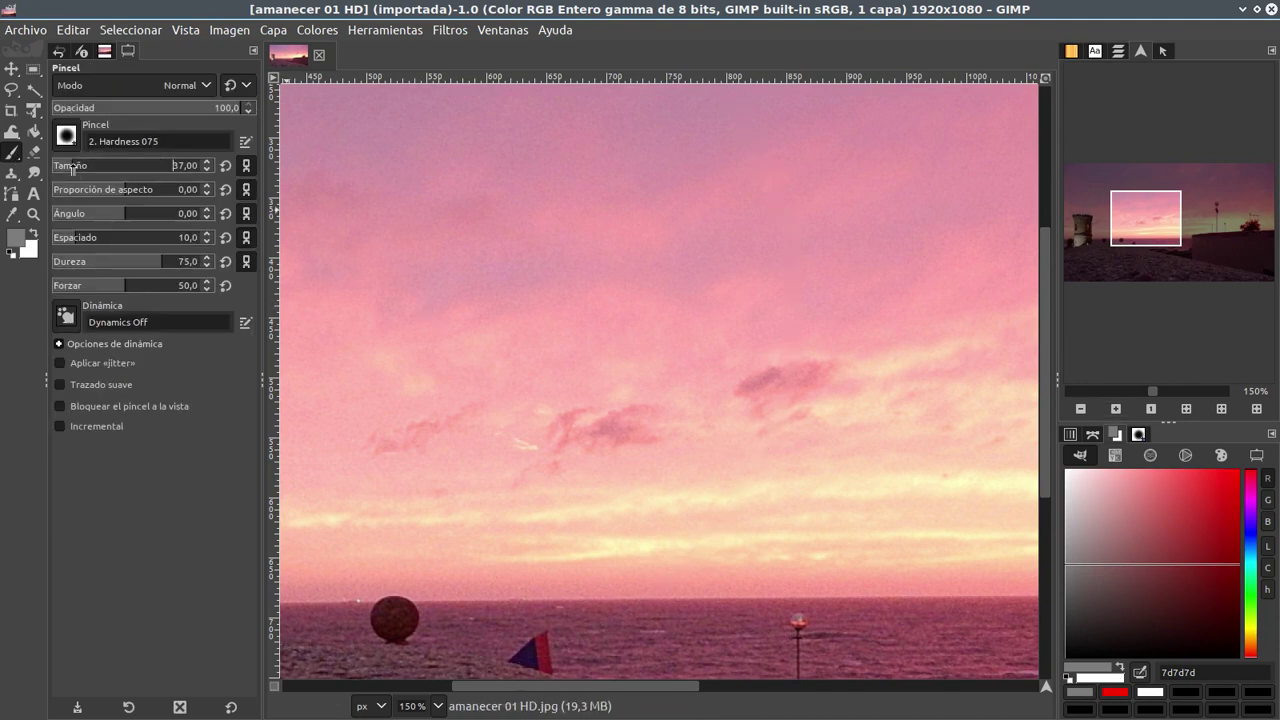
left_click(16, 240)
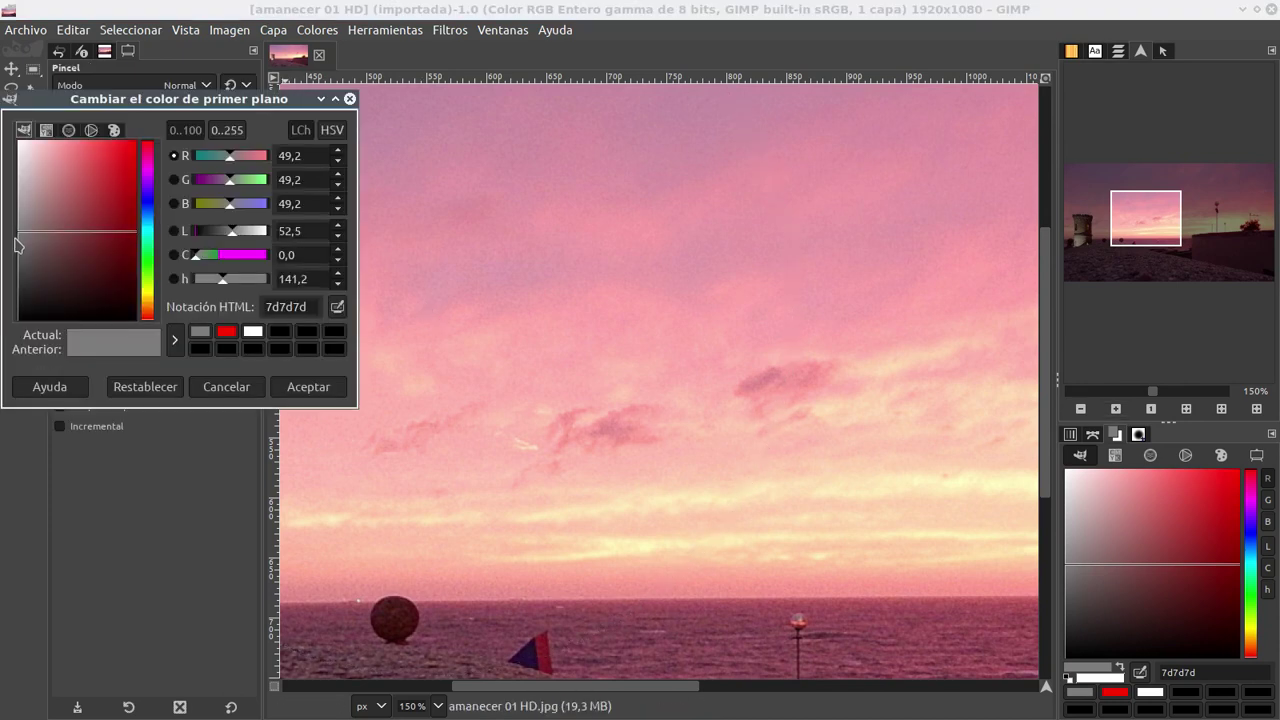
left_click(349, 99)
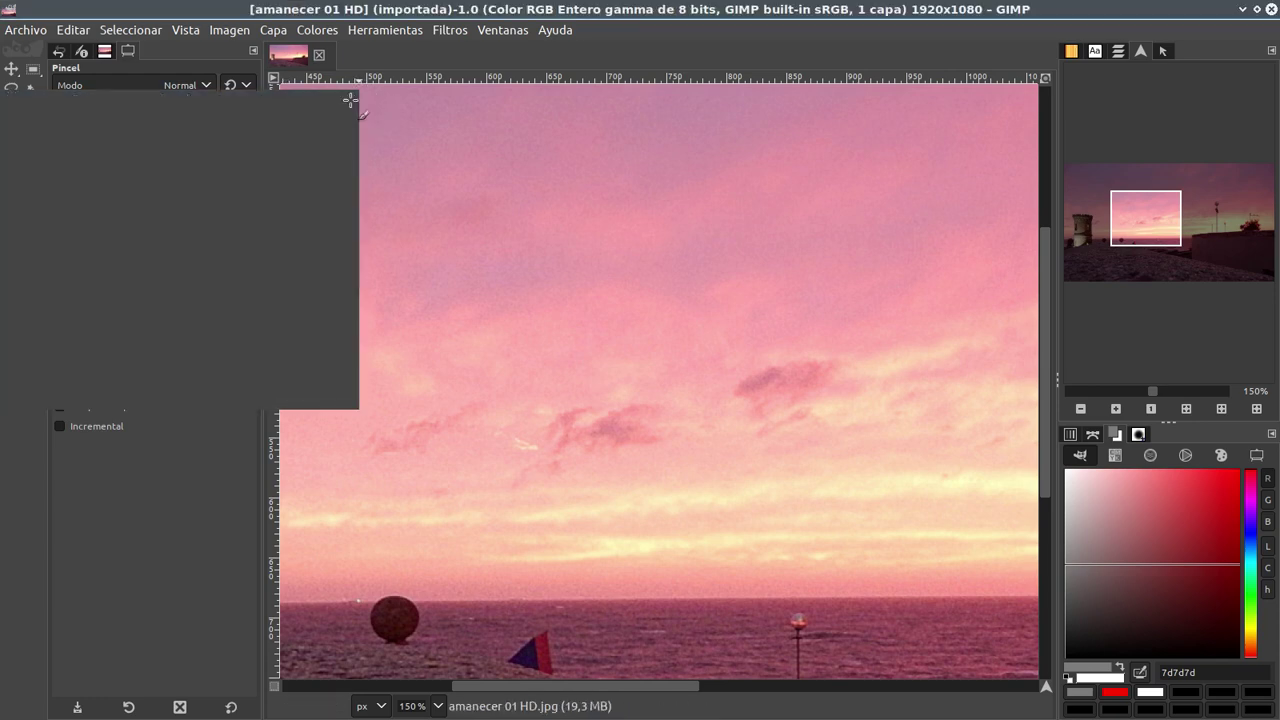
mouse_move(1202, 538)
left_mouse_down()
mouse_move(1157, 540)
mouse_move(1166, 514)
mouse_move(1223, 491)
mouse_move(1209, 512)
left_mouse_up()
scroll(600, 360, "up", 5)
scroll(600, 360, "left", 4)
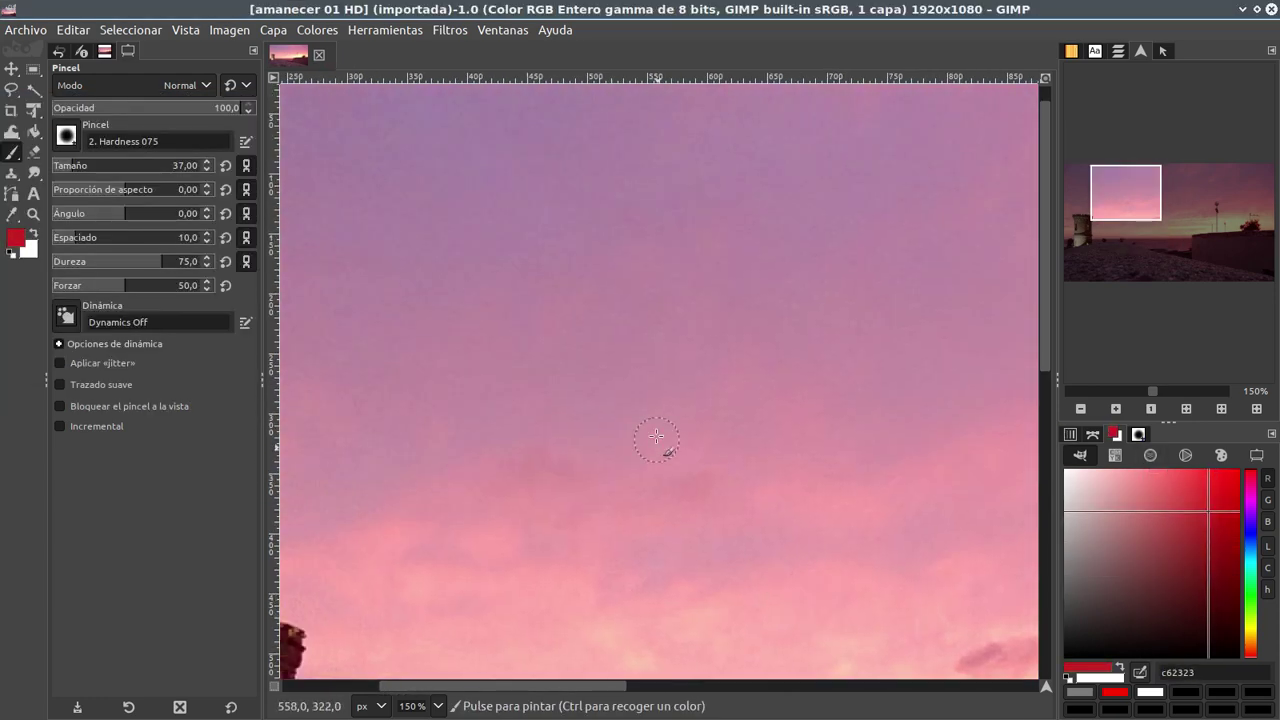
mouse_move(1207, 570)
left_mouse_down()
mouse_move(1208, 540)
mouse_move(1226, 557)
left_mouse_up()
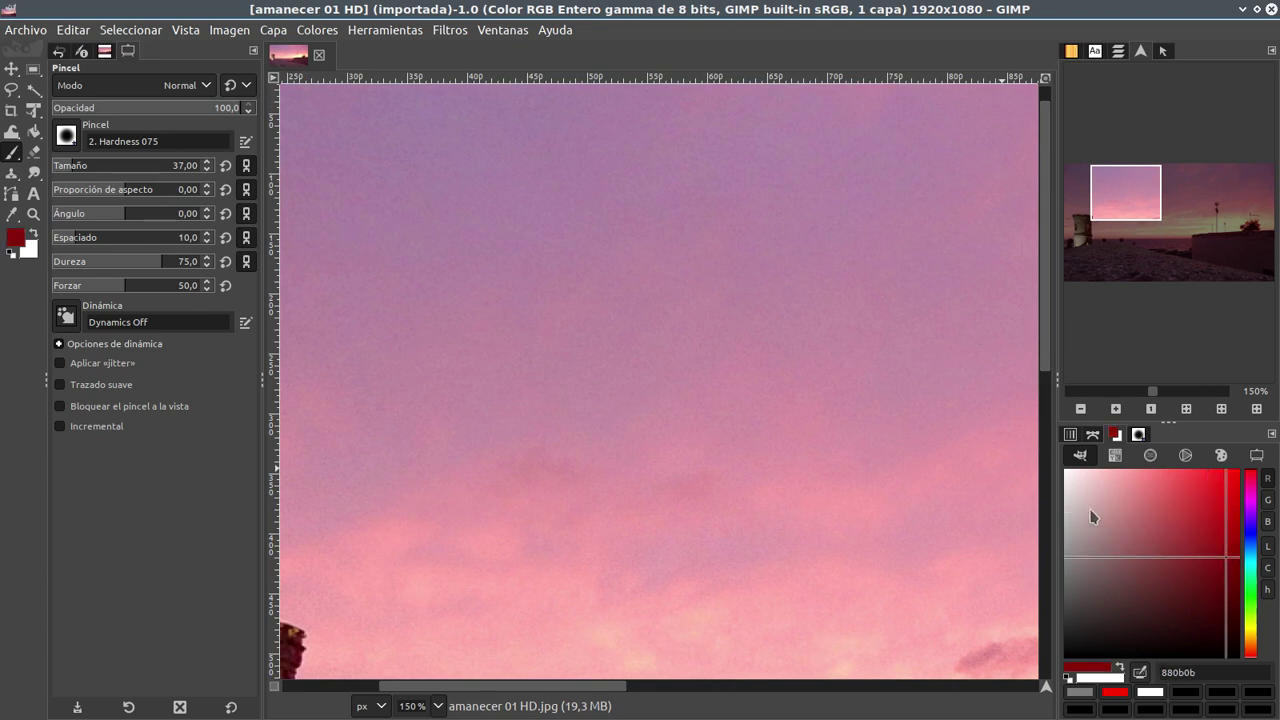
left_click_drag(1160, 506, 1167, 494)
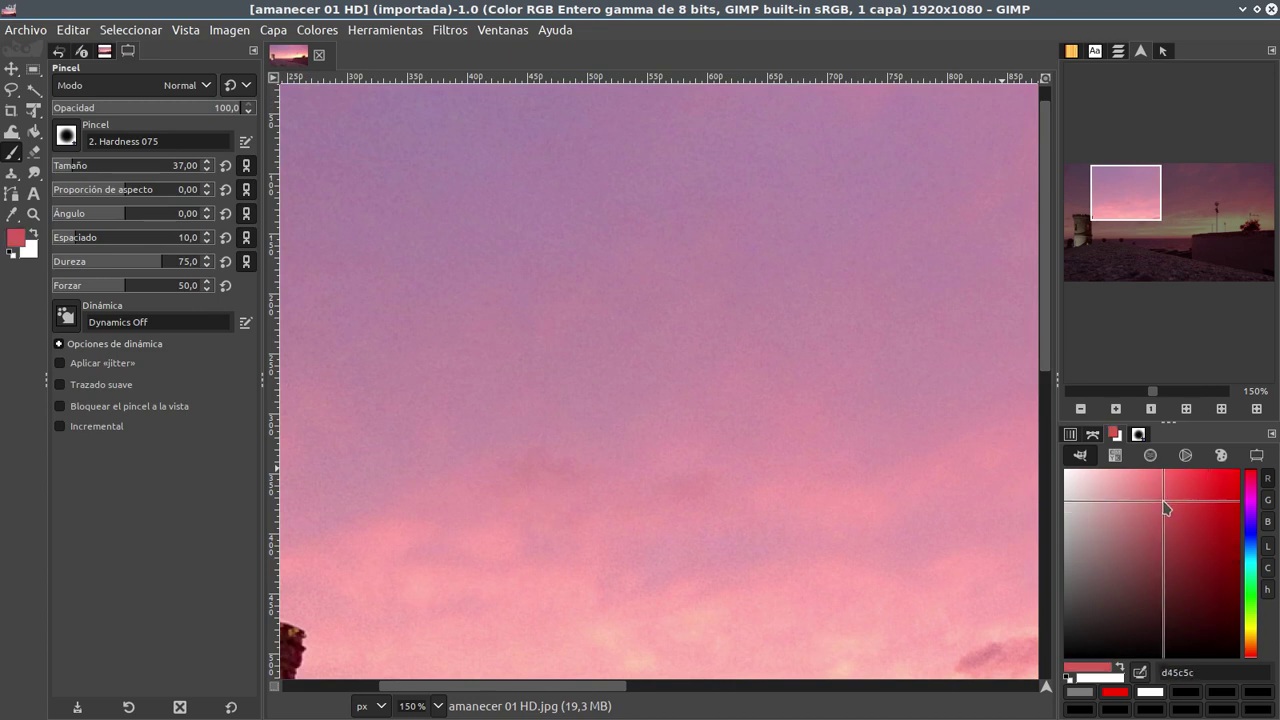
left_click(1206, 540)
mouse_move(1207, 541)
left_mouse_down()
mouse_move(1219, 538)
mouse_move(1200, 523)
mouse_move(1177, 584)
mouse_move(1164, 568)
left_mouse_up()
scroll(486, 274, "up", 2)
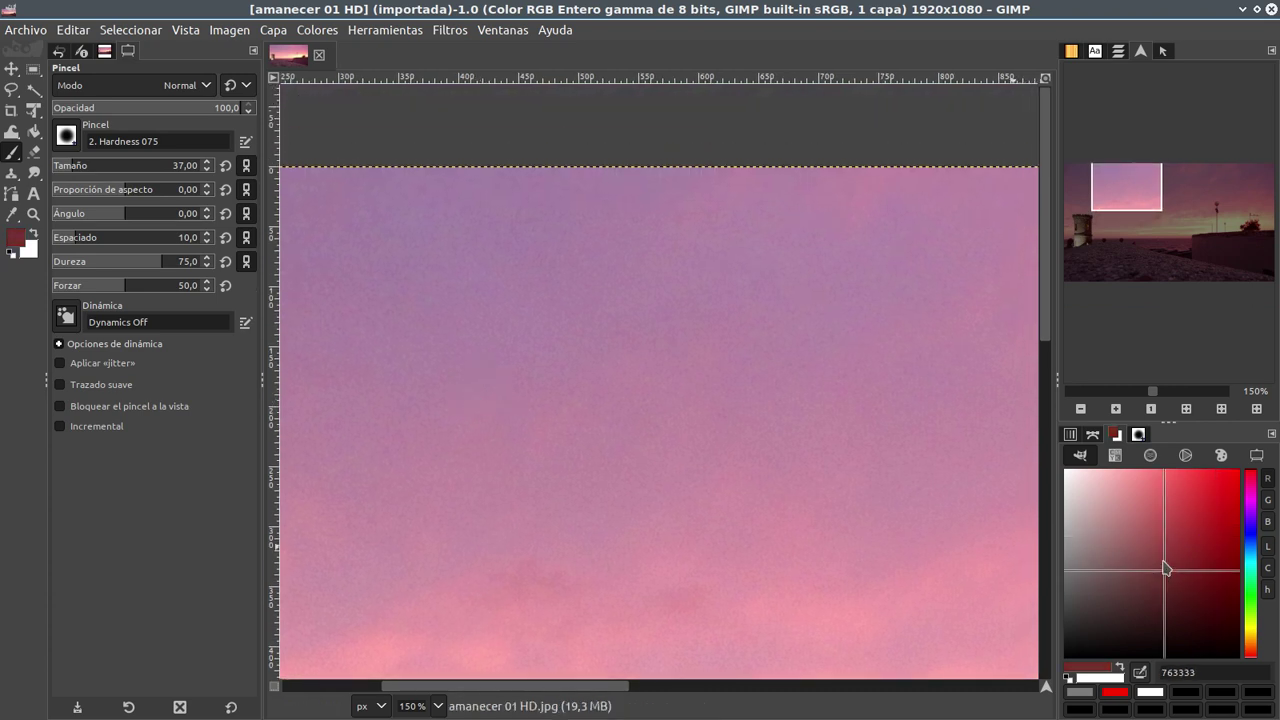
- Refine the foreground to bright red de3422 using the triangle wheel selector
left_click(1220, 455)
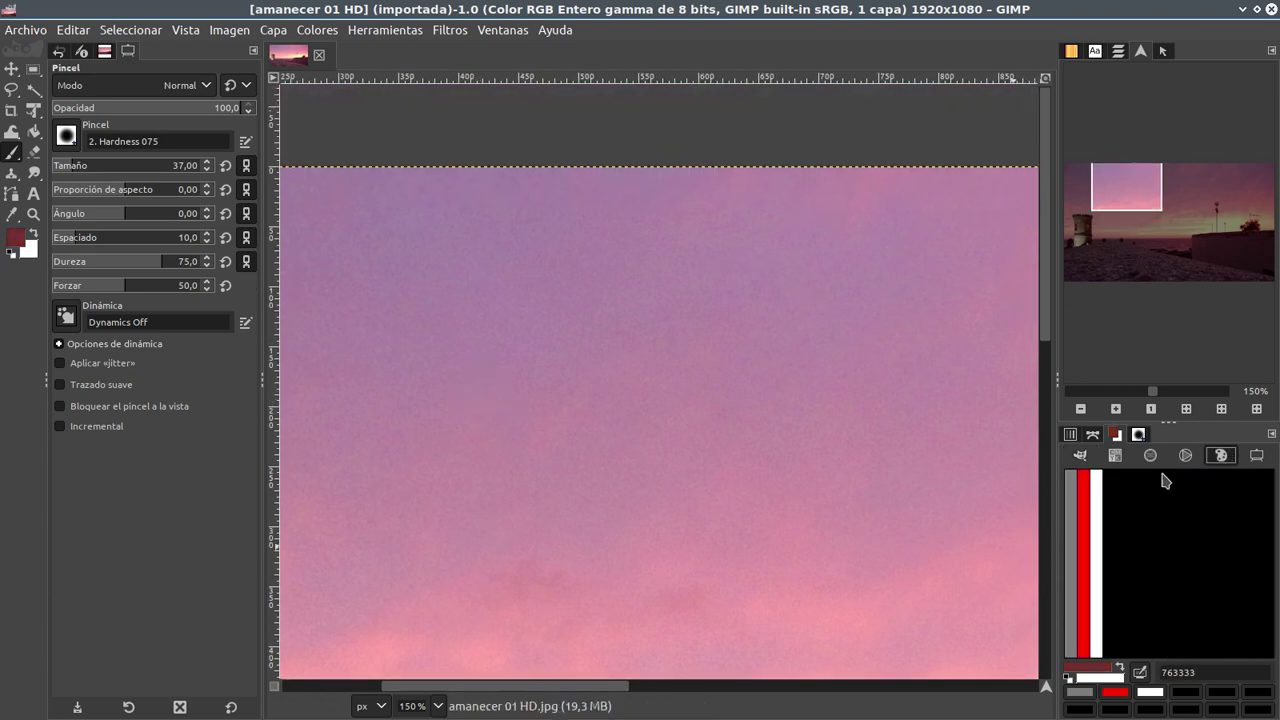
left_click(1182, 455)
left_click(1080, 455)
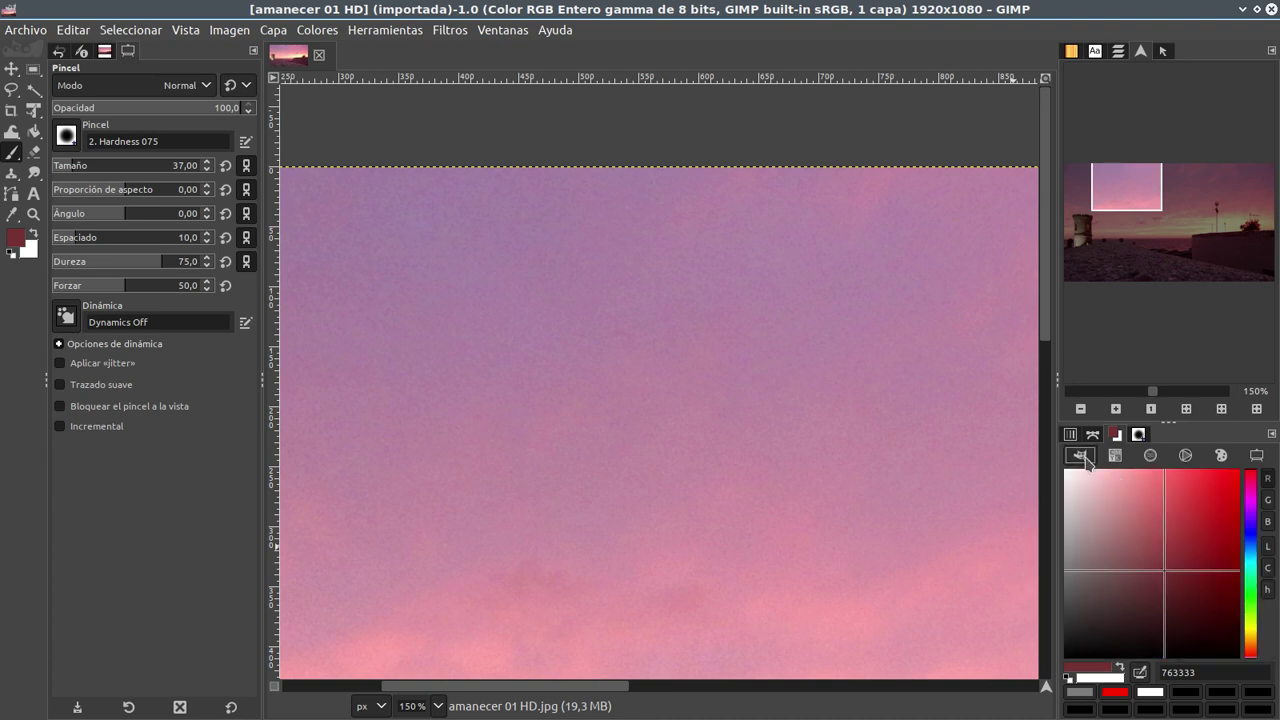
left_click(1185, 455)
left_click_drag(1223, 499, 1197, 573)
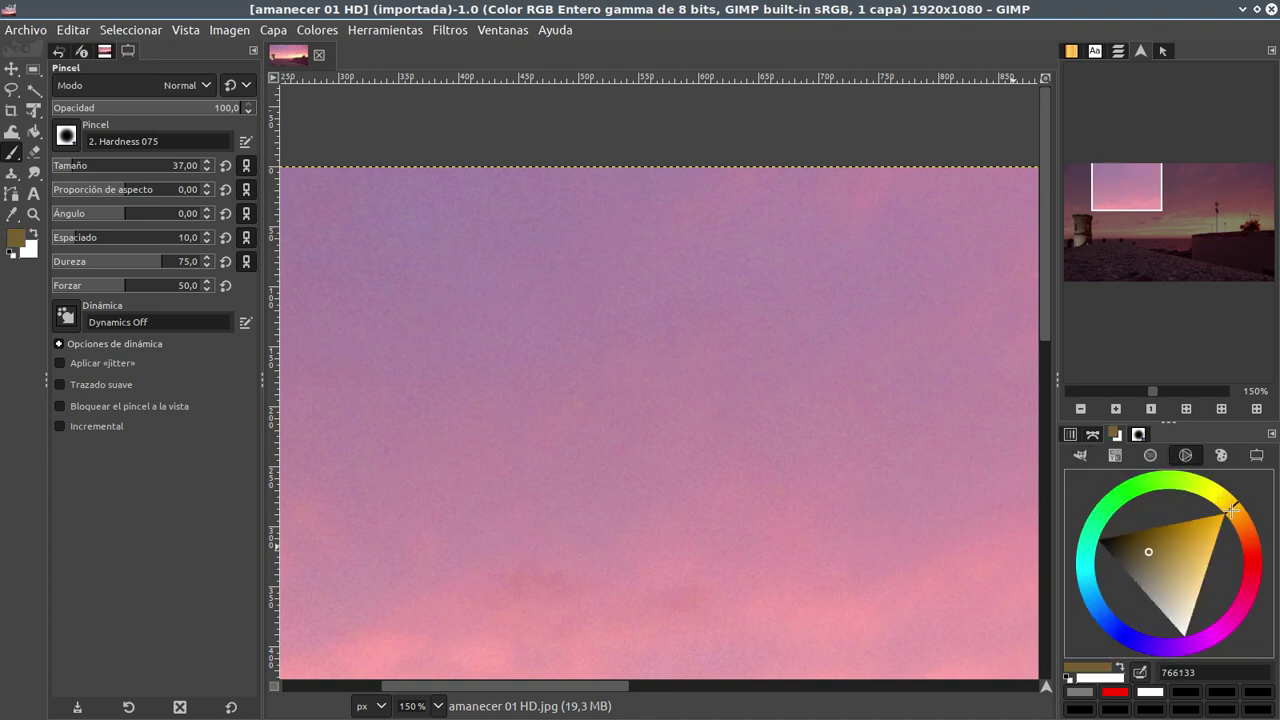
left_click(1214, 557)
left_click(1080, 455)
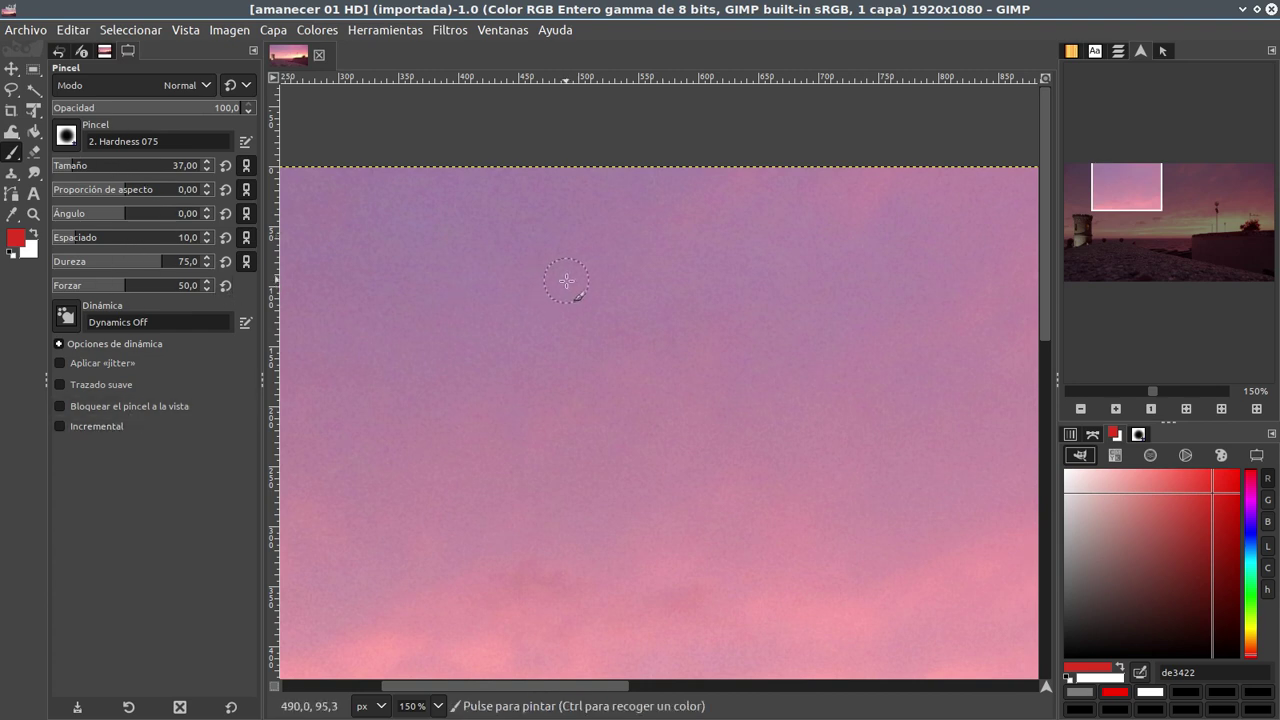
scroll(571, 300, "up", 3)
scroll(560, 300, "down", 1)
scroll(555, 250, "down", 4)
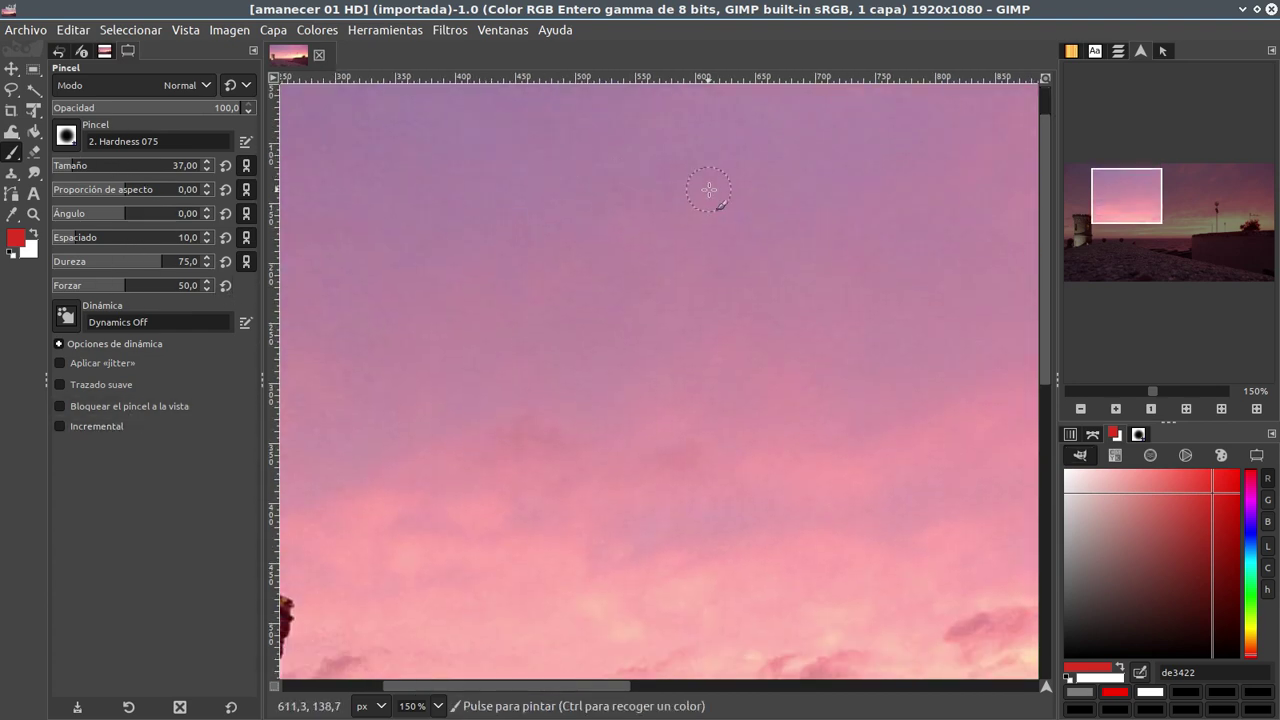
- Hide the Verde and Azul channels in the Channels tab so only red shows
left_click(1071, 435)
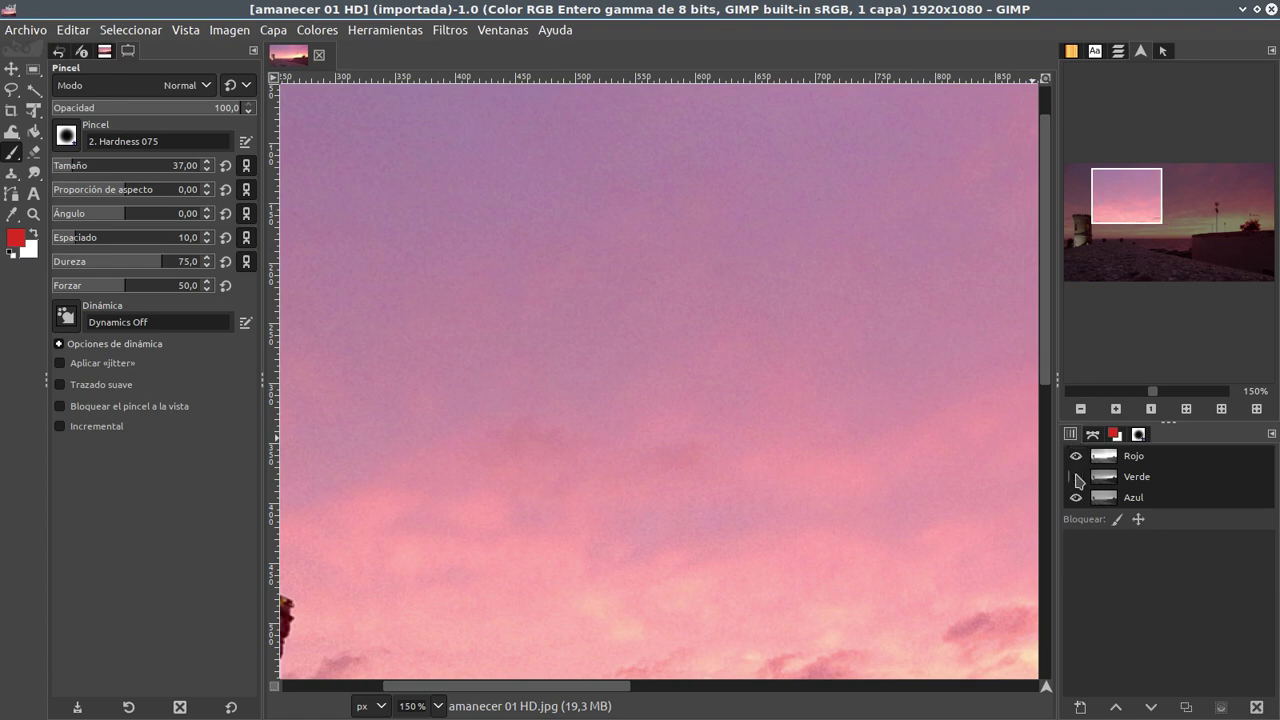
left_click(1076, 476)
left_click(1076, 497)
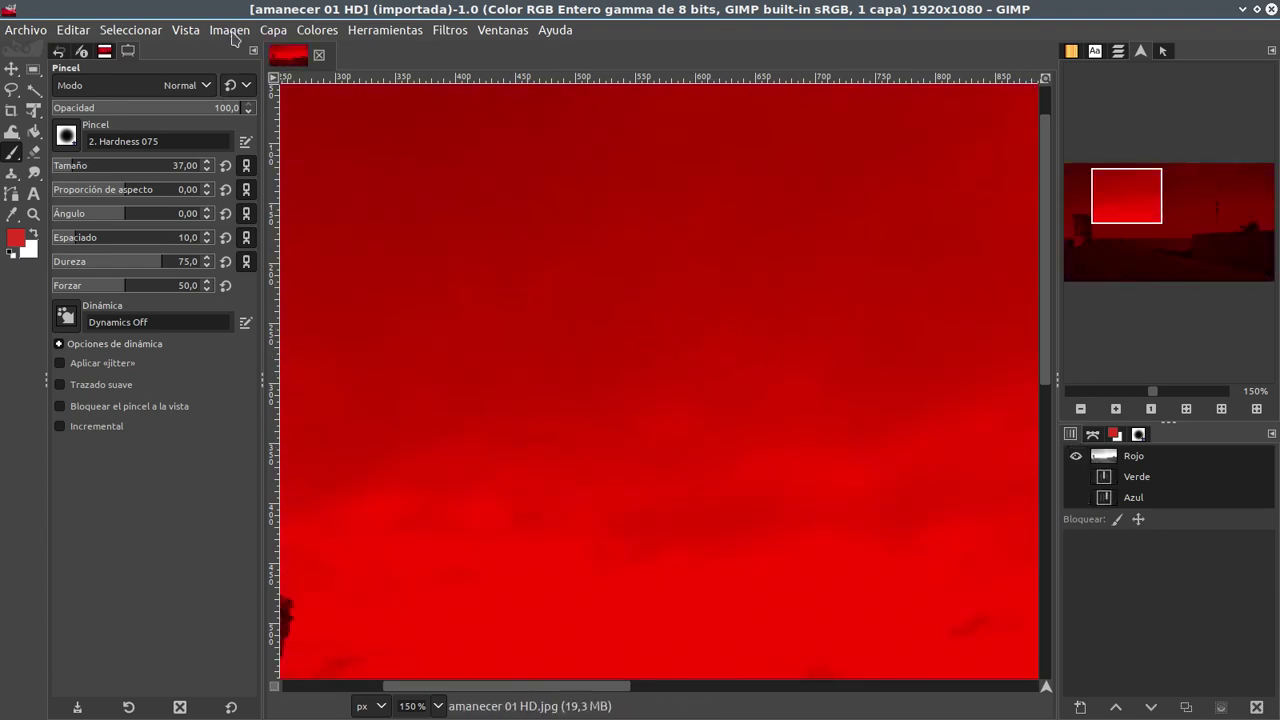
left_click(229, 33)
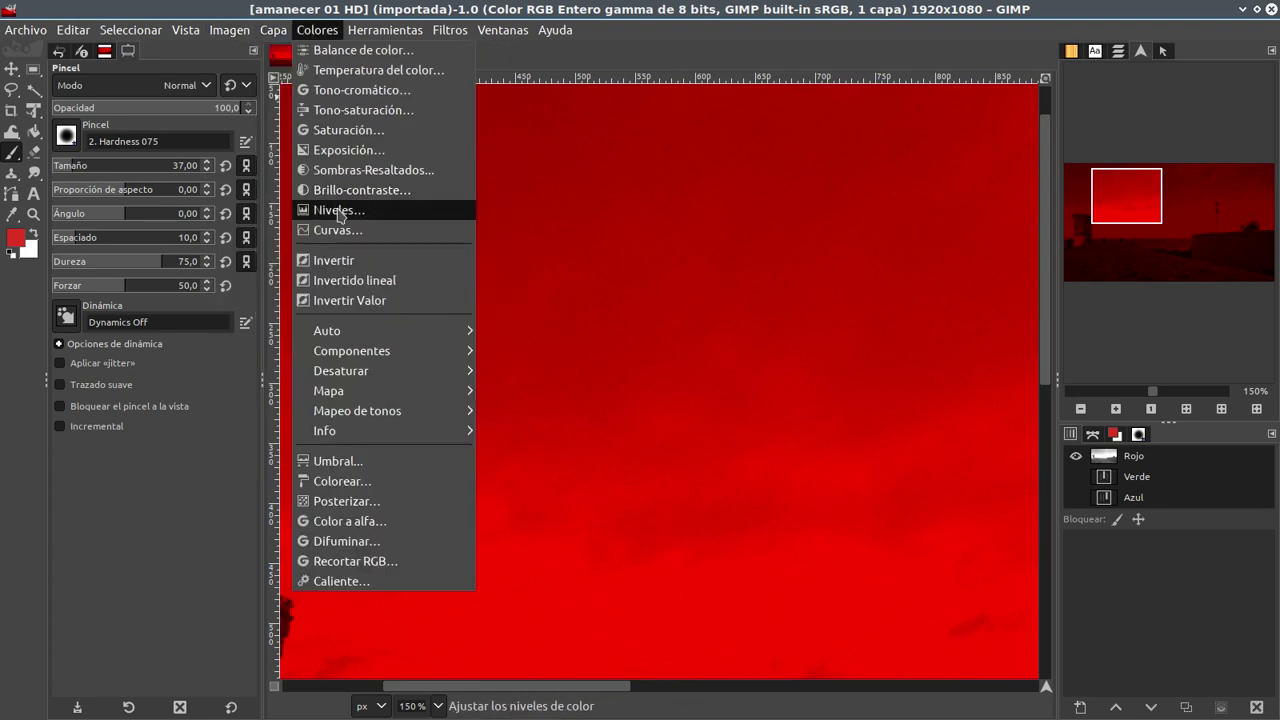
- Open Curves and raise the Rojo channel's black point to 29
left_click(340, 236)
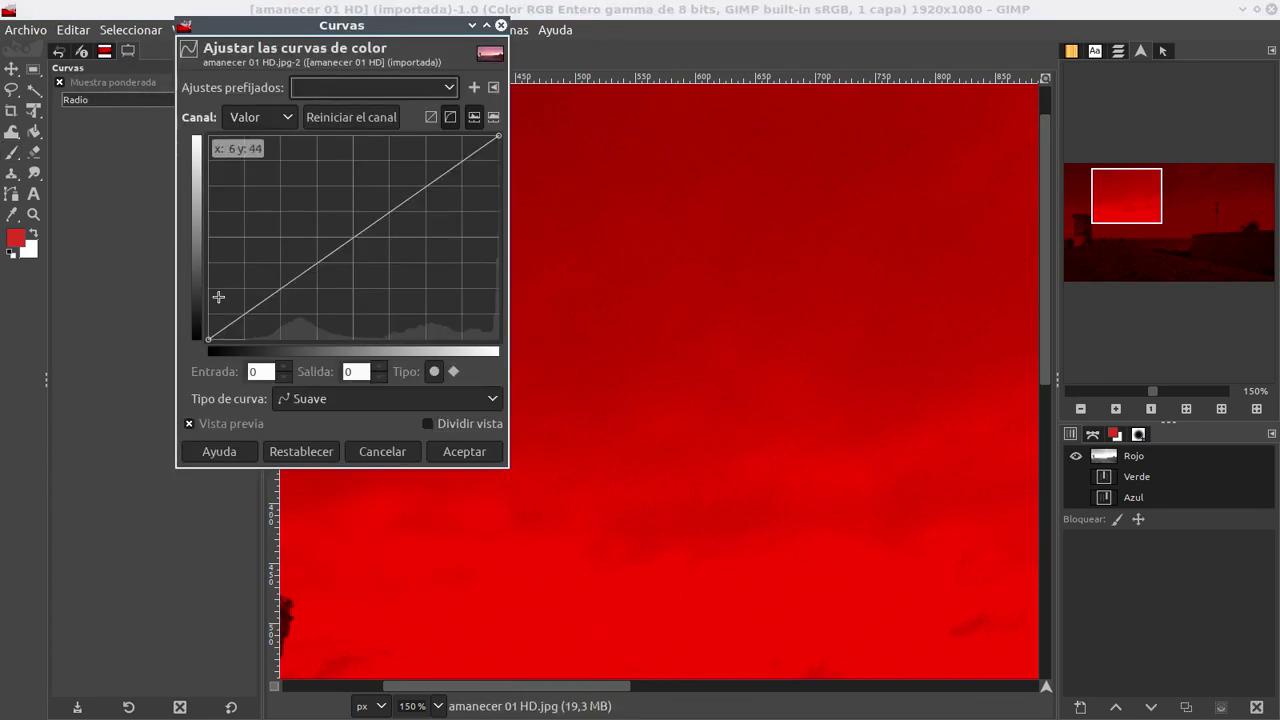
left_click(275, 118)
left_click(255, 137)
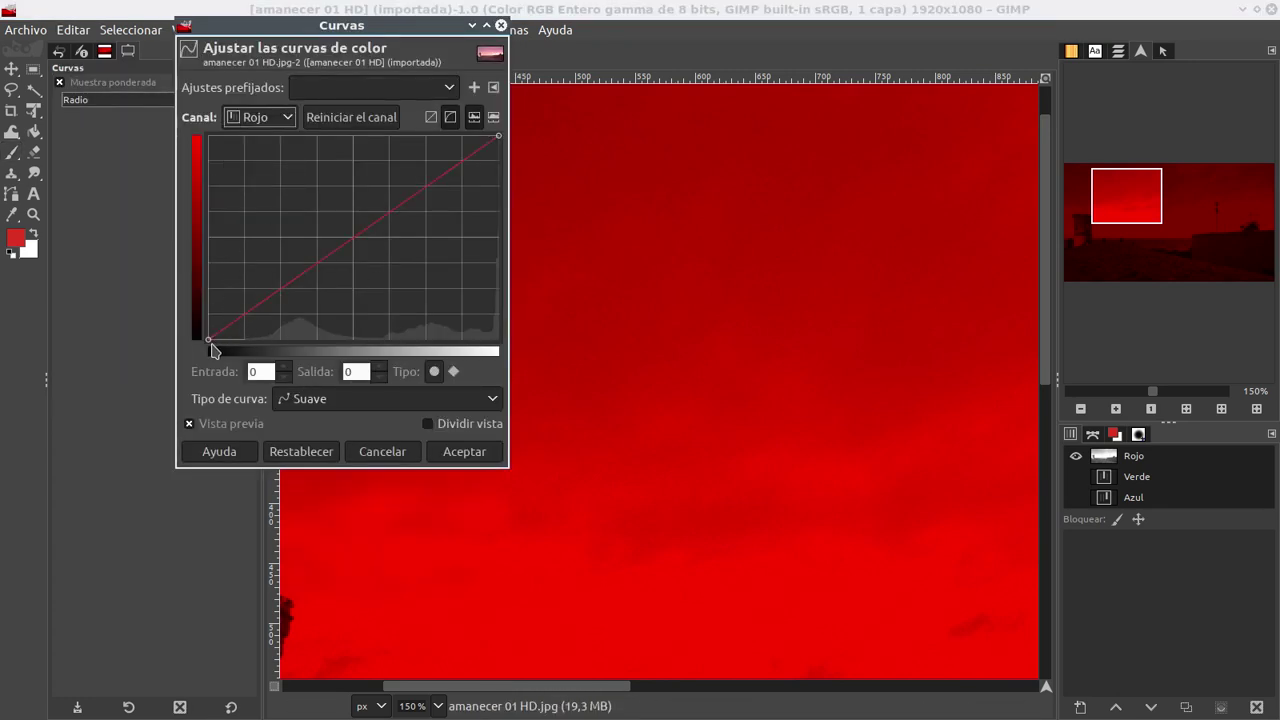
left_click_drag(214, 338, 241, 340)
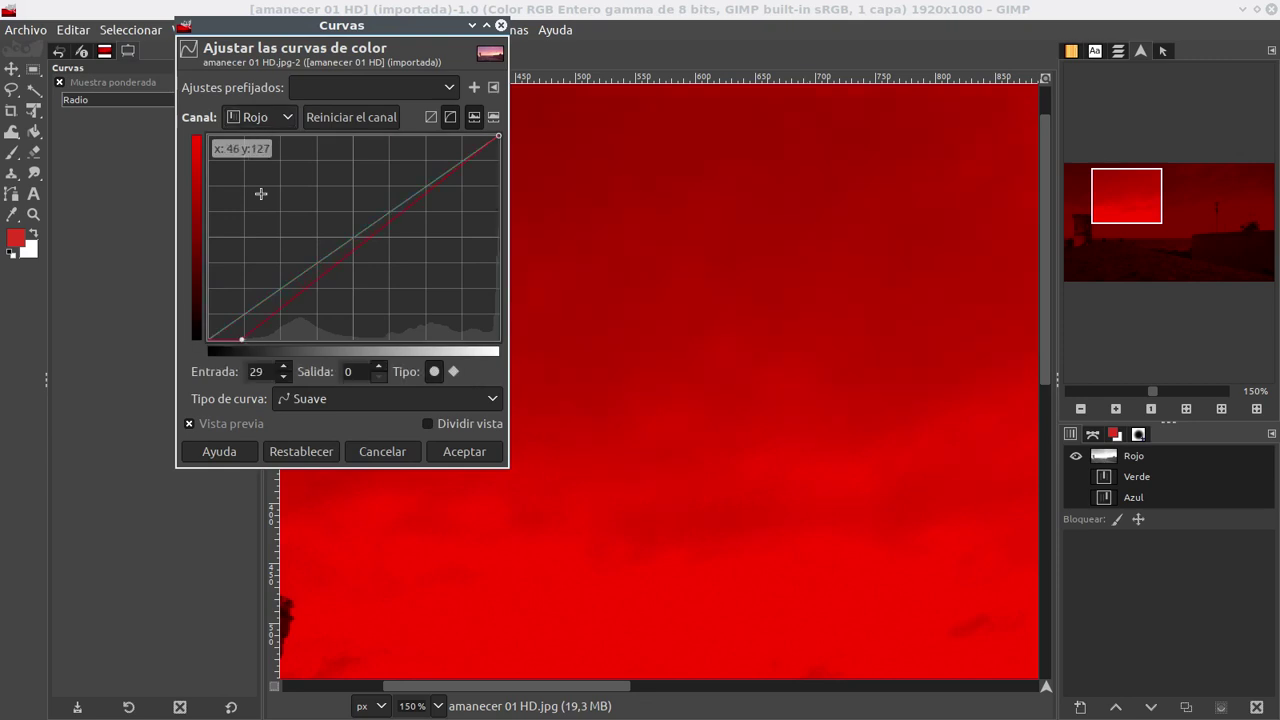
left_click(1076, 456)
- Raise the green curve's black point to 22 and nudge the blue curve's black point right
left_click(260, 117)
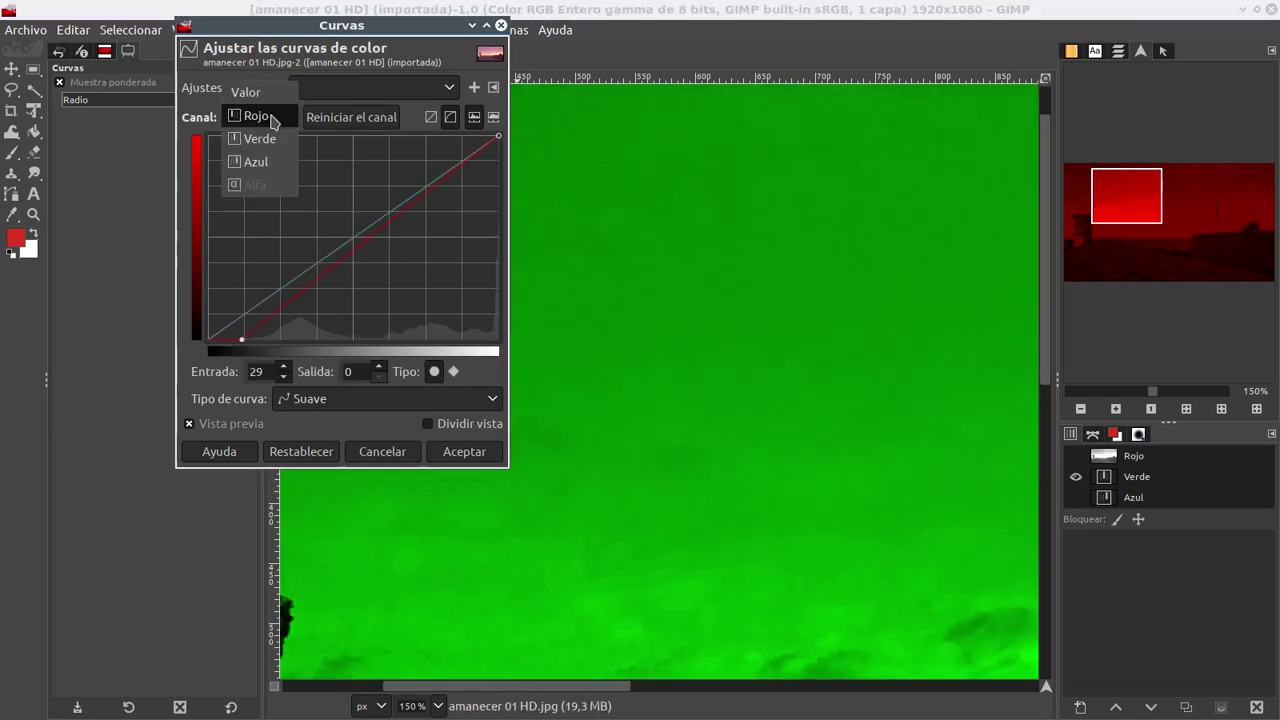
left_click(255, 137)
scroll(561, 378, "down", 2, "ctrl")
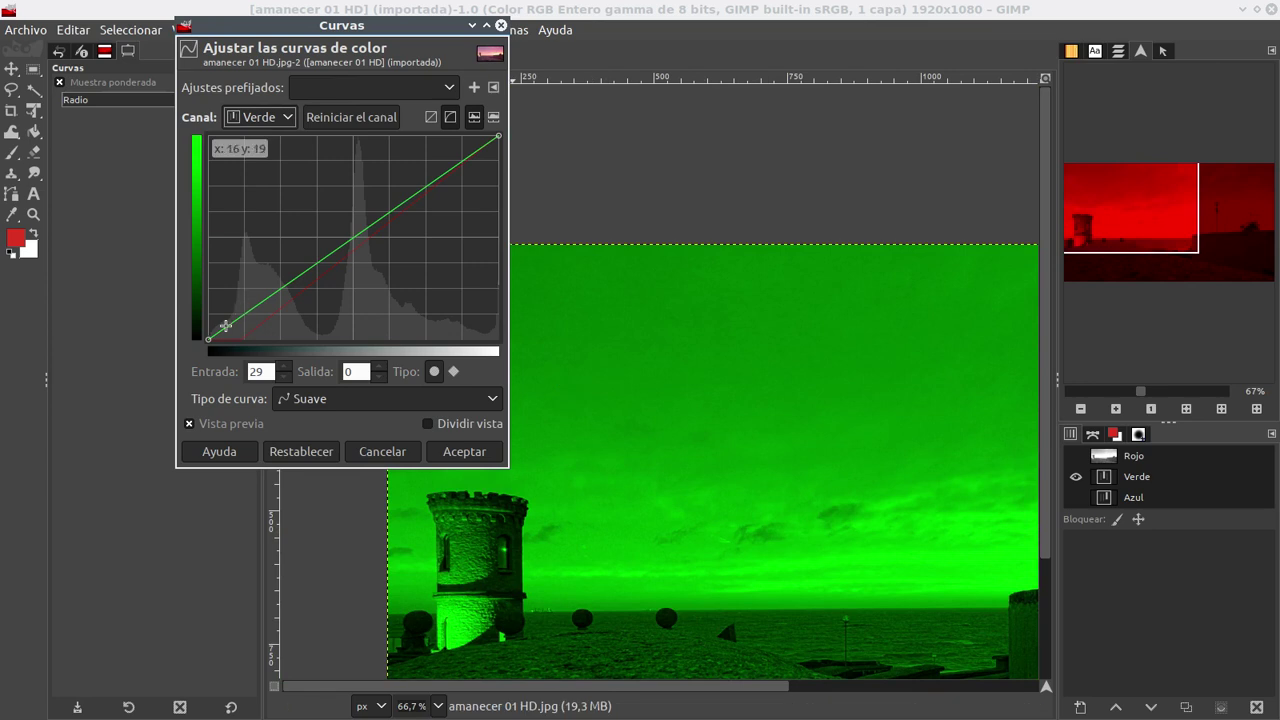
left_click_drag(208, 340, 233, 340)
left_click(262, 117)
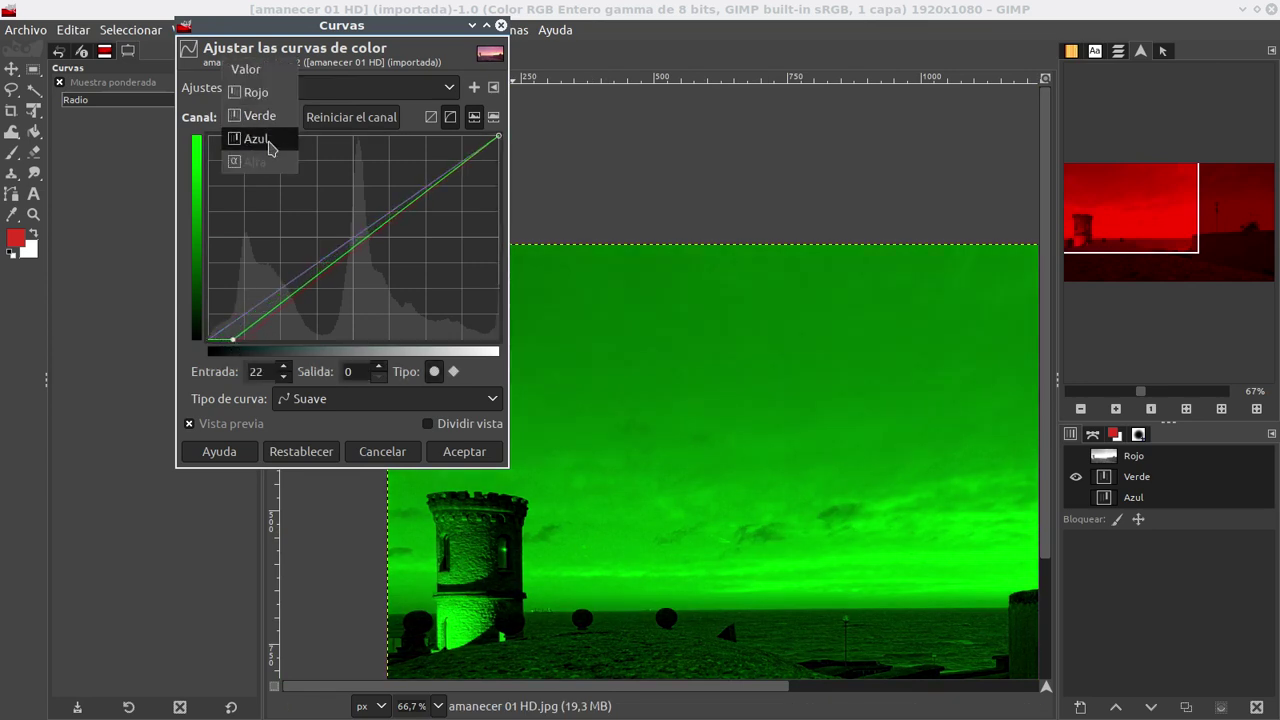
left_click(256, 138)
left_click(1076, 478)
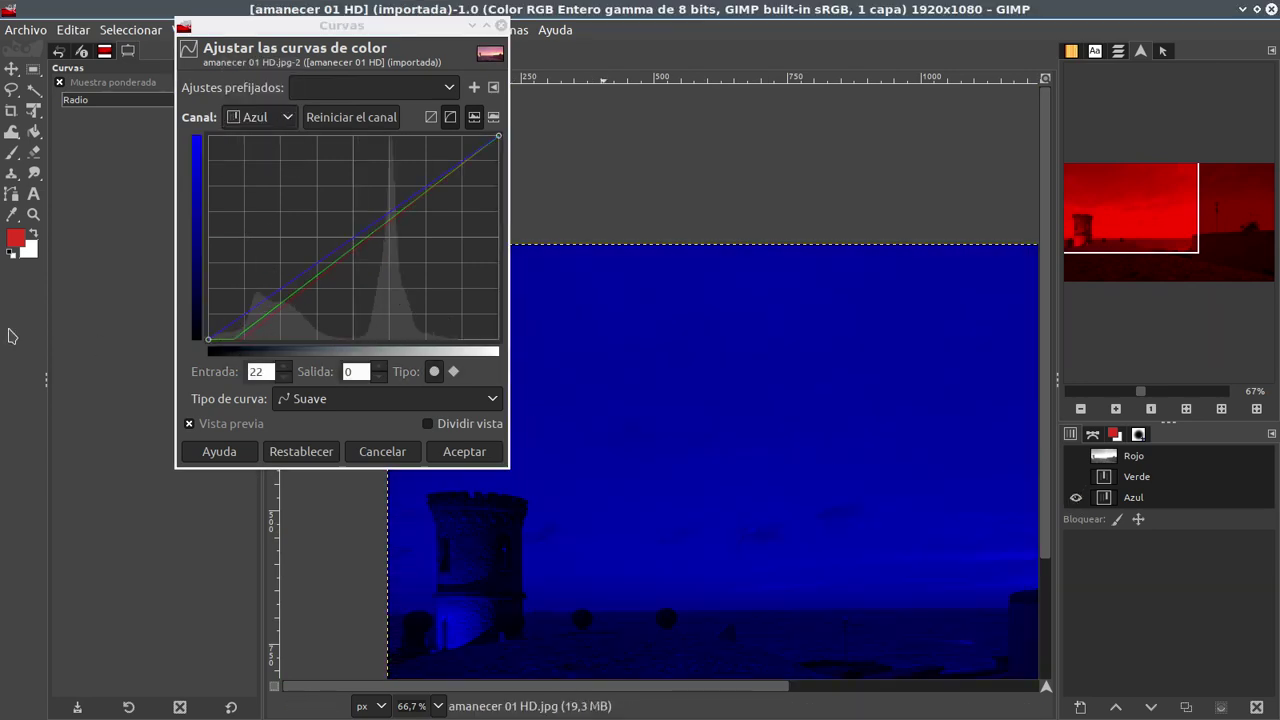
left_click_drag(209, 341, 217, 341)
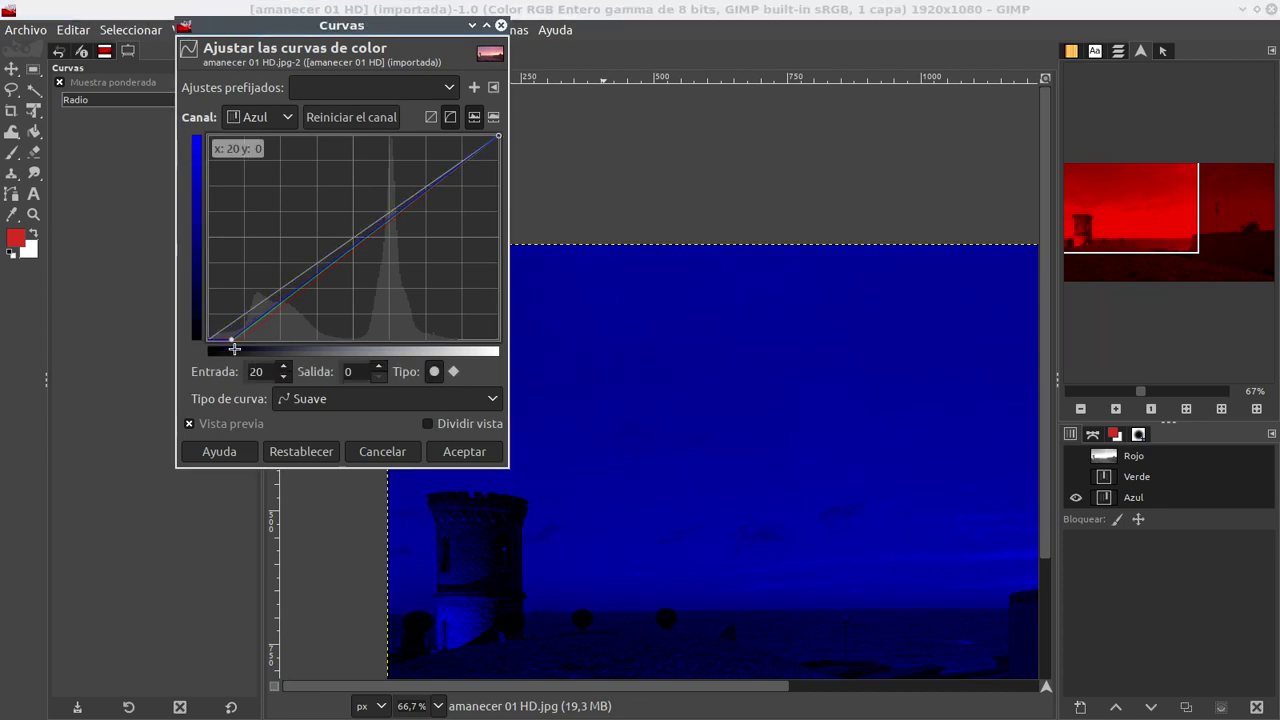
- Re-enable all three colour channels and apply the Curves adjustment
left_click(1076, 476)
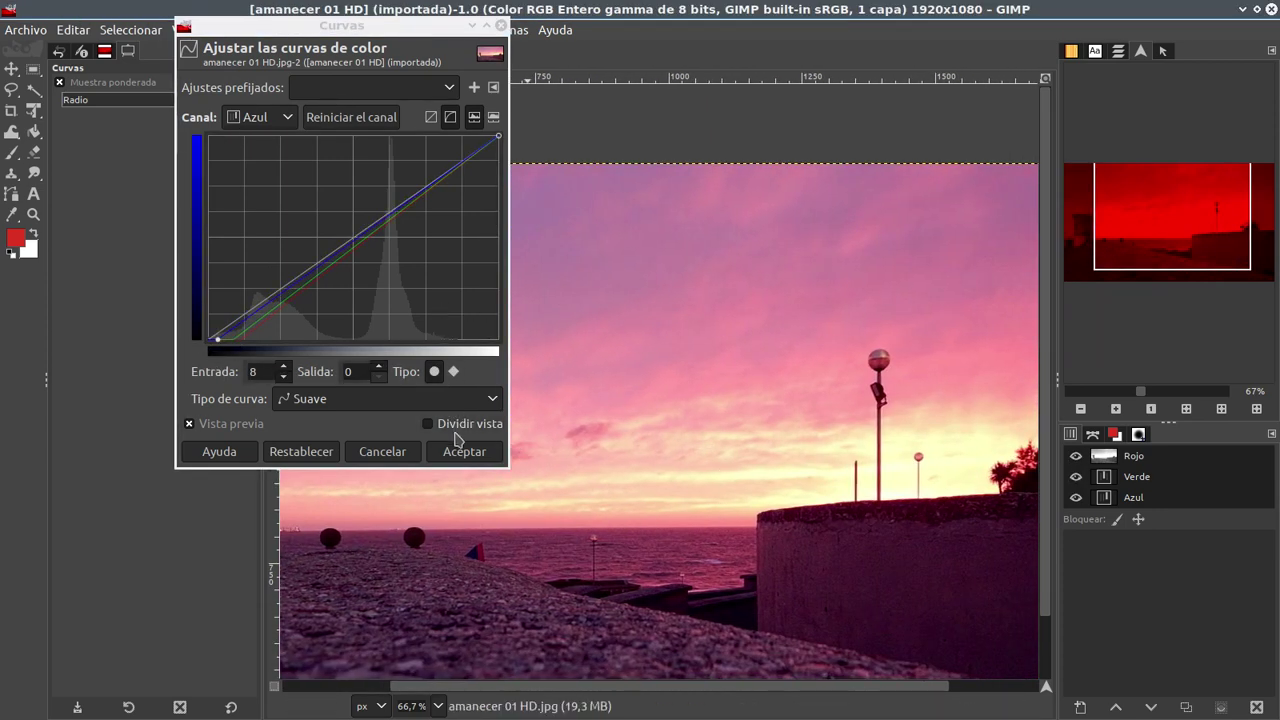
left_click(464, 451)
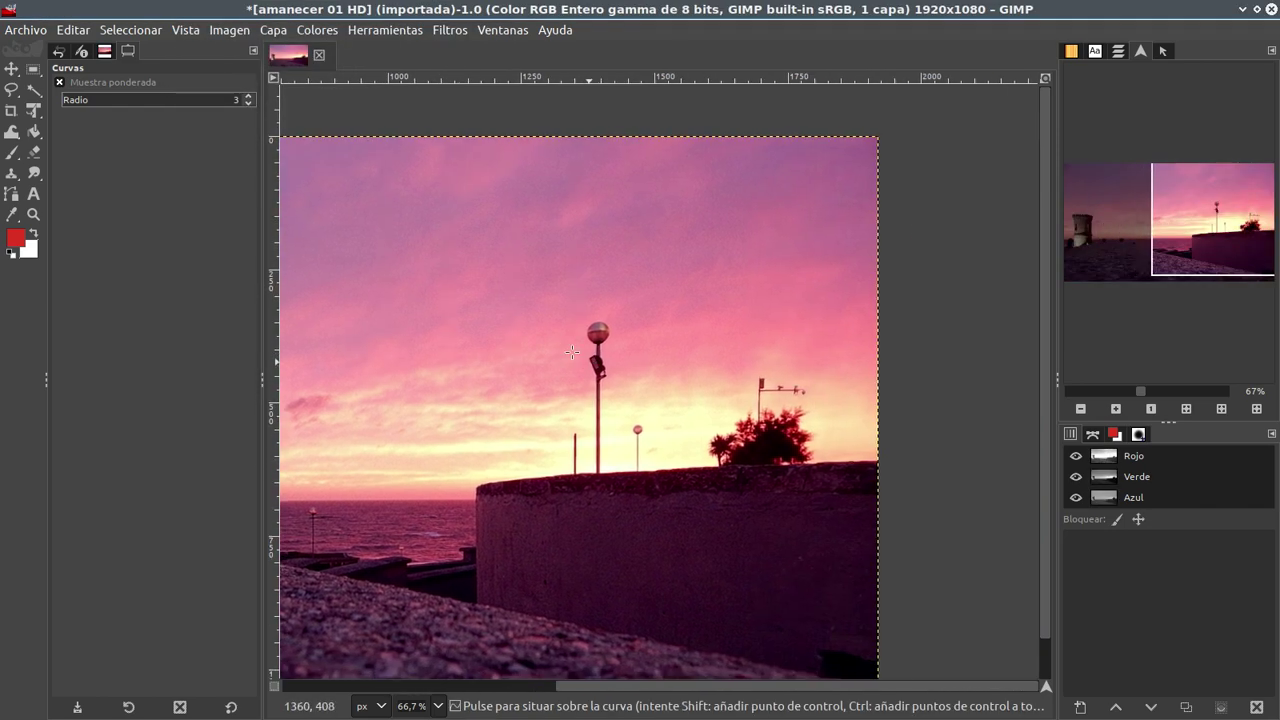
left_click_drag(571, 352, 728, 291)
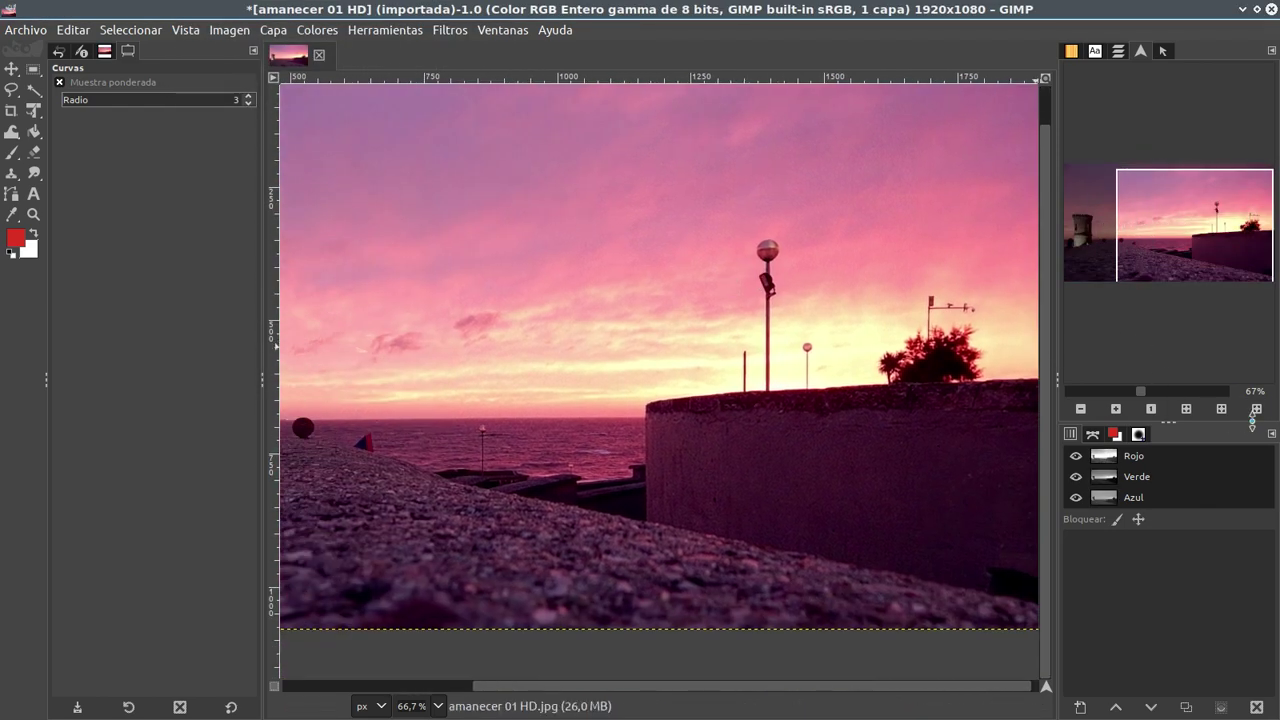
left_click(1271, 434)
mouse_move(1097, 455)
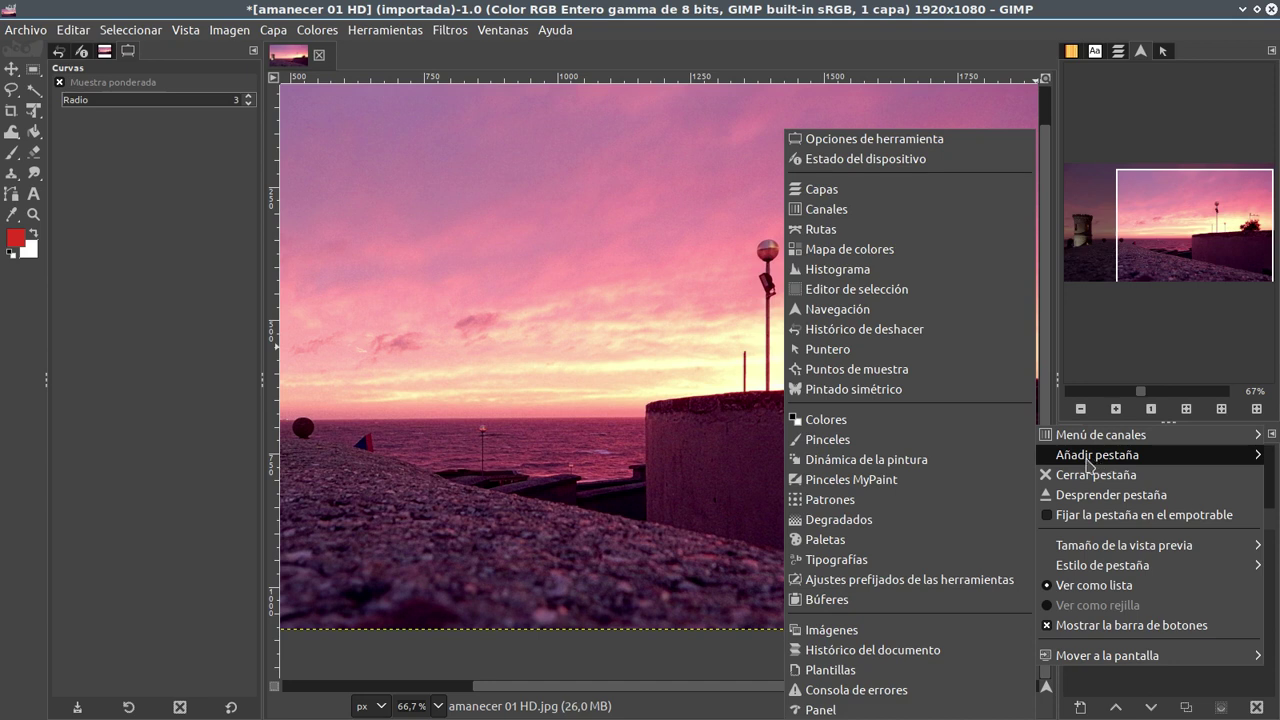
- Add a Histograma tab to the Channels dock to show the sunset photo's statistics
left_click(880, 272)
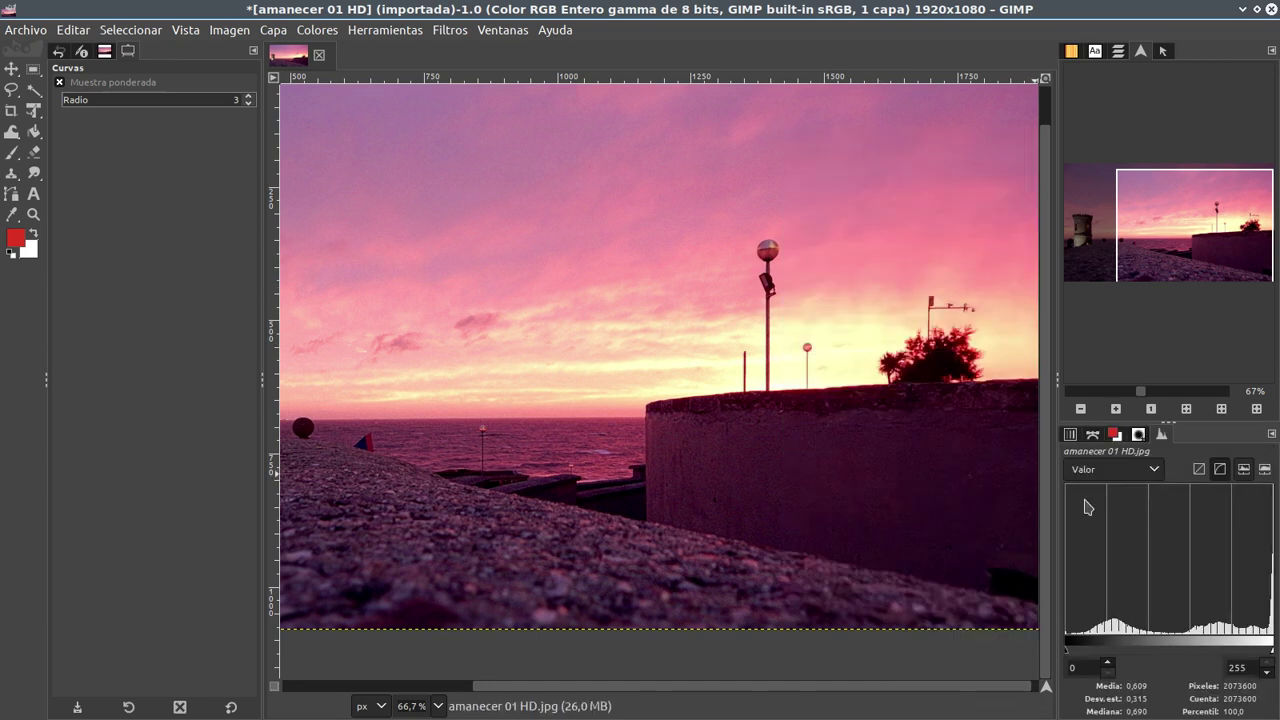
left_click(1271, 433)
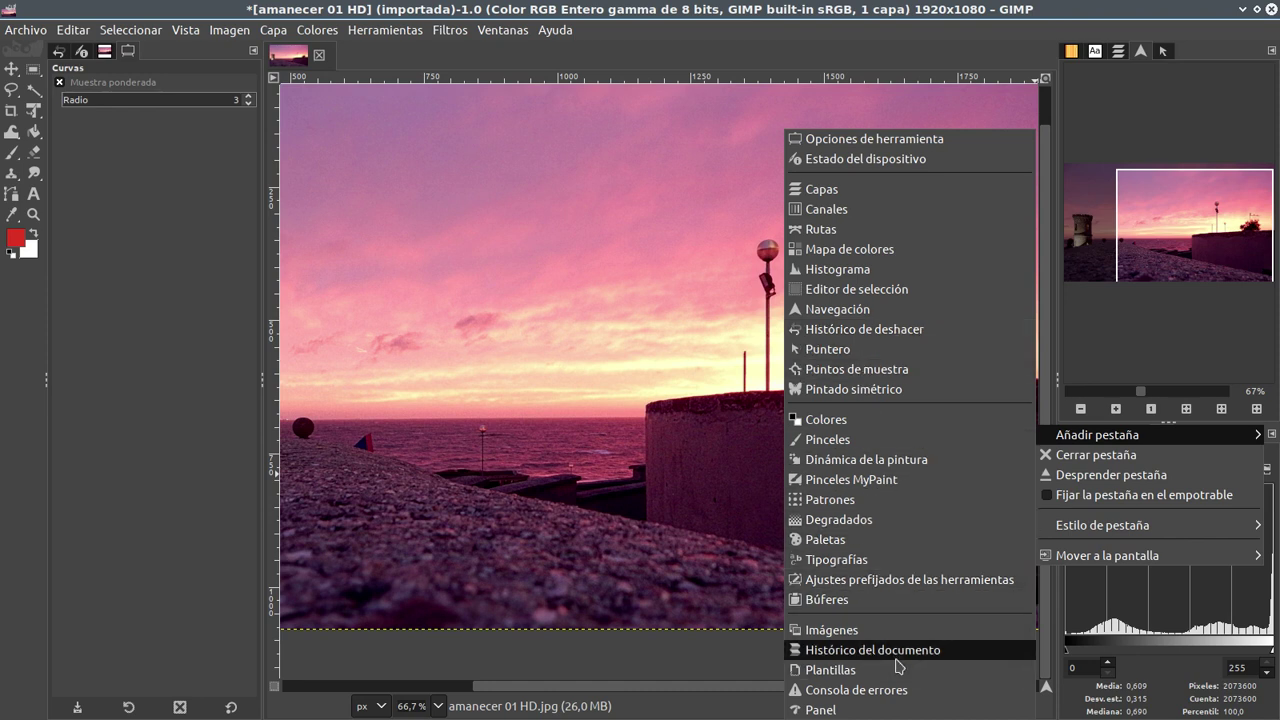
left_click(887, 710)
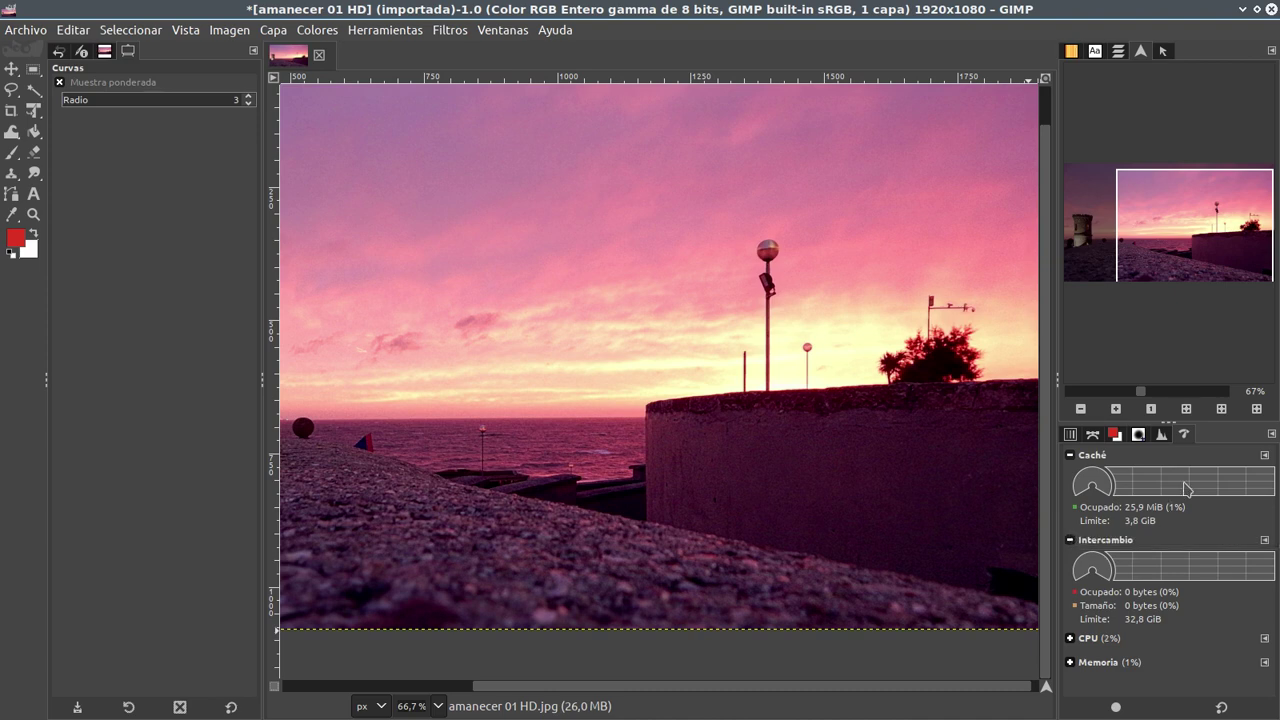
left_click_drag(1184, 434, 500, 210)
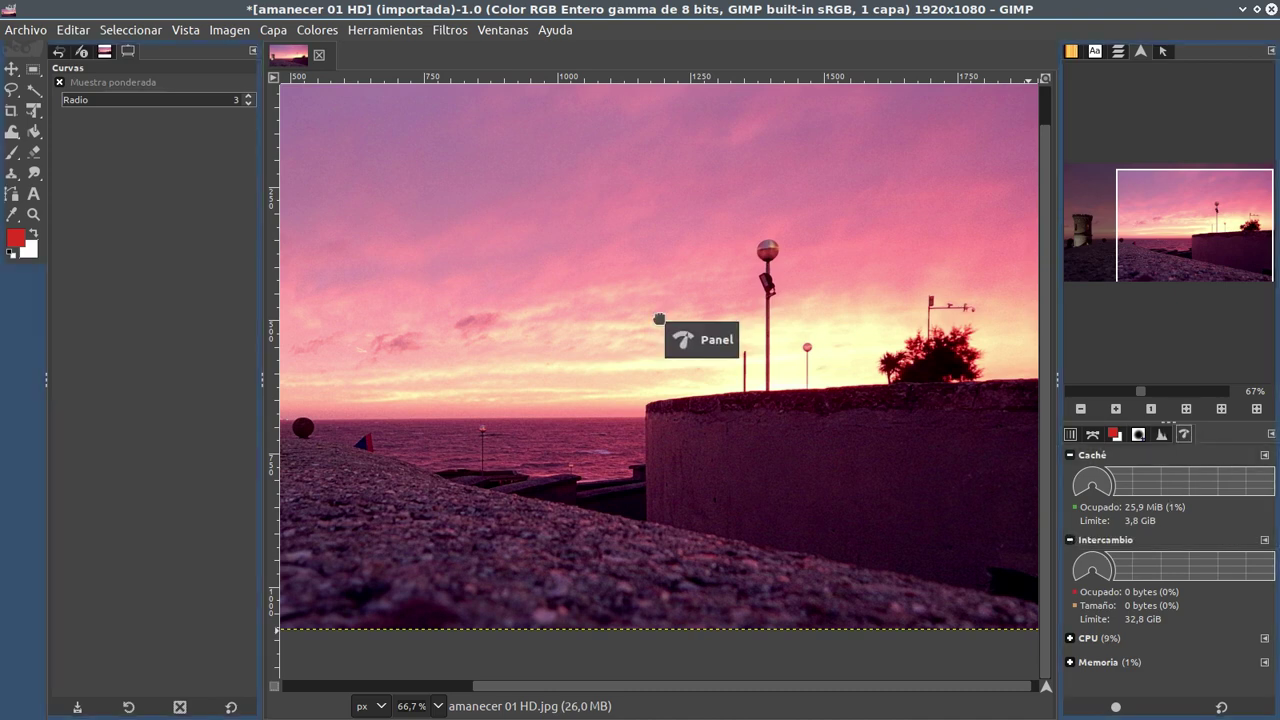
left_click(645, 205)
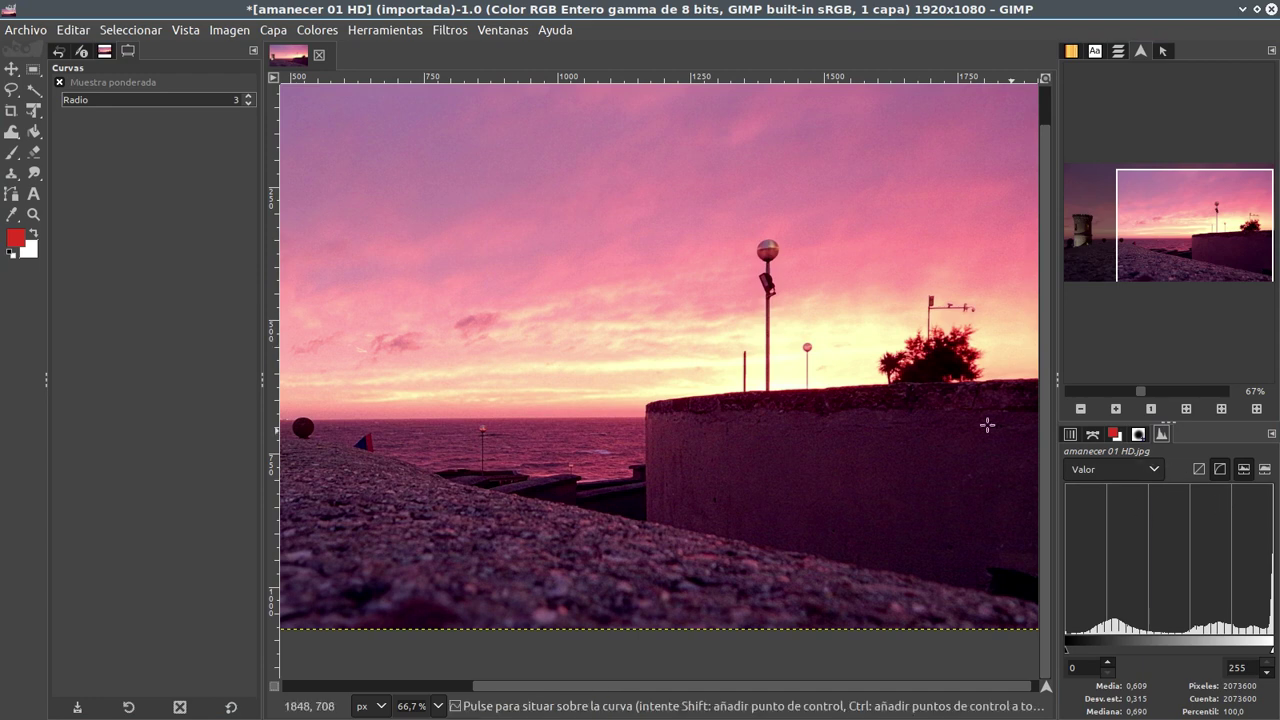
- Show the Layers tab in the upper-right dock and the FG/BG colour tab in the lower-right dock
left_click(1273, 436)
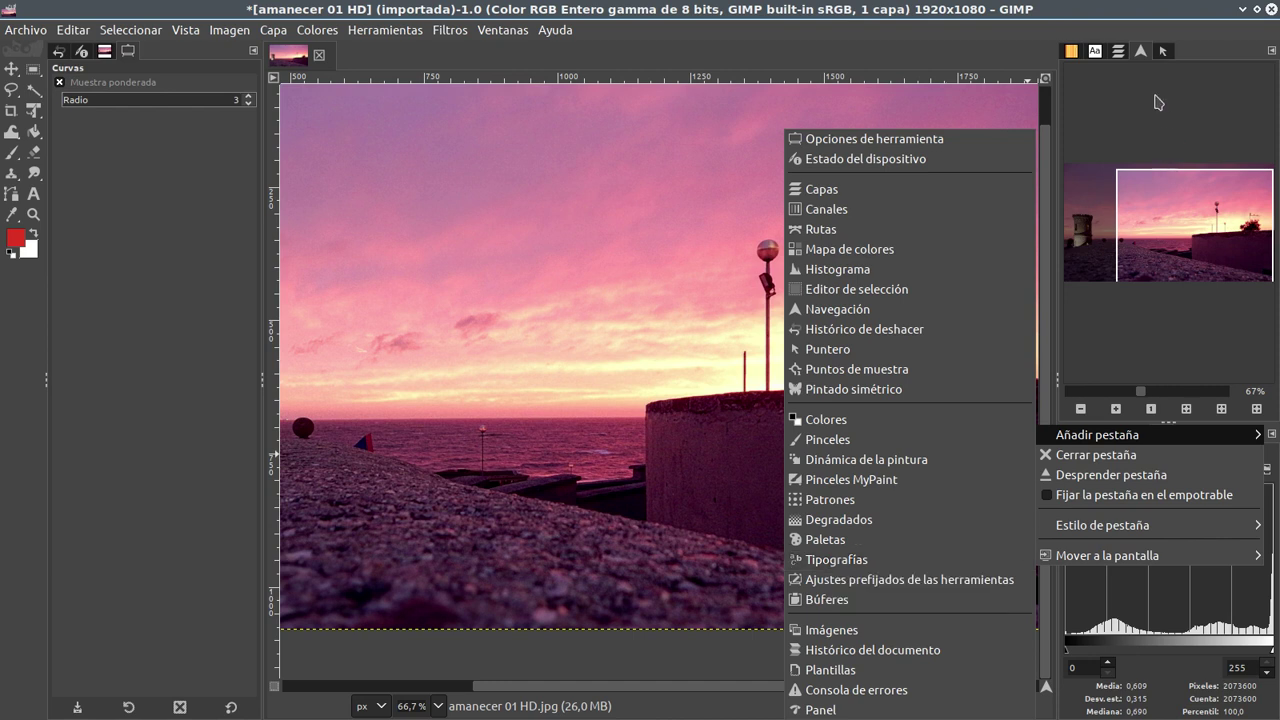
left_click(1130, 63)
left_click(1124, 53)
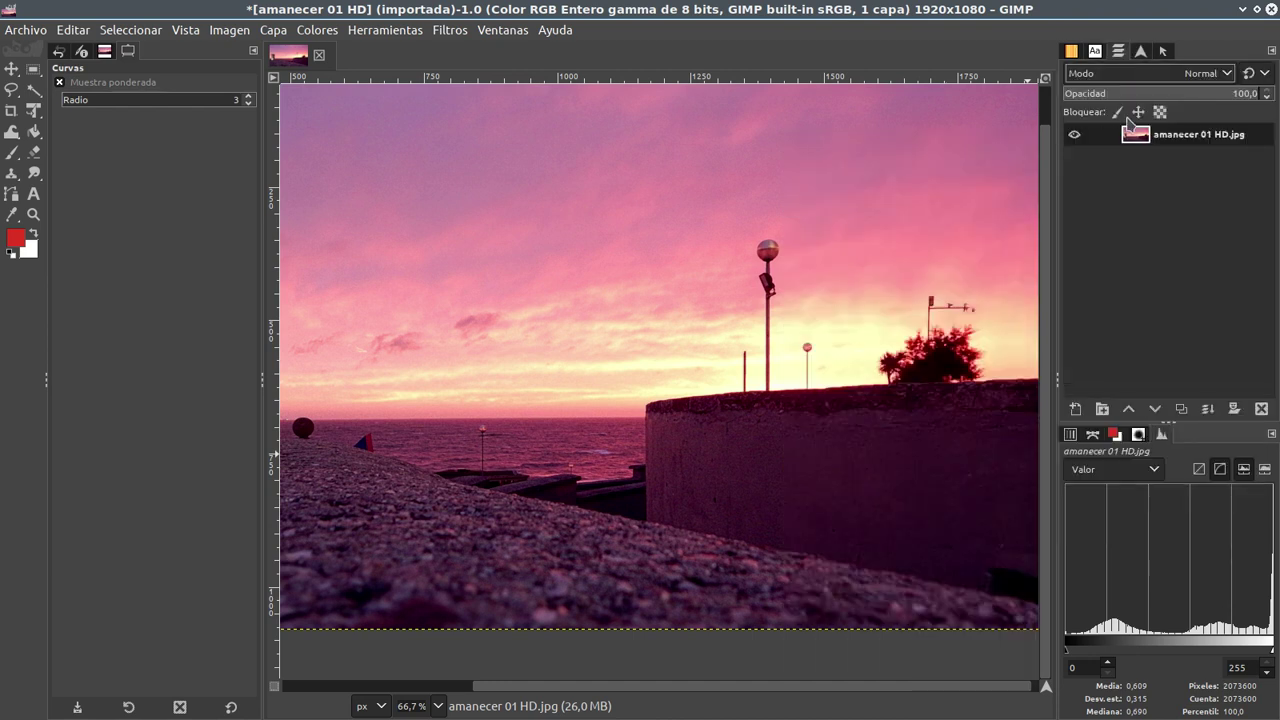
left_click(1116, 434)
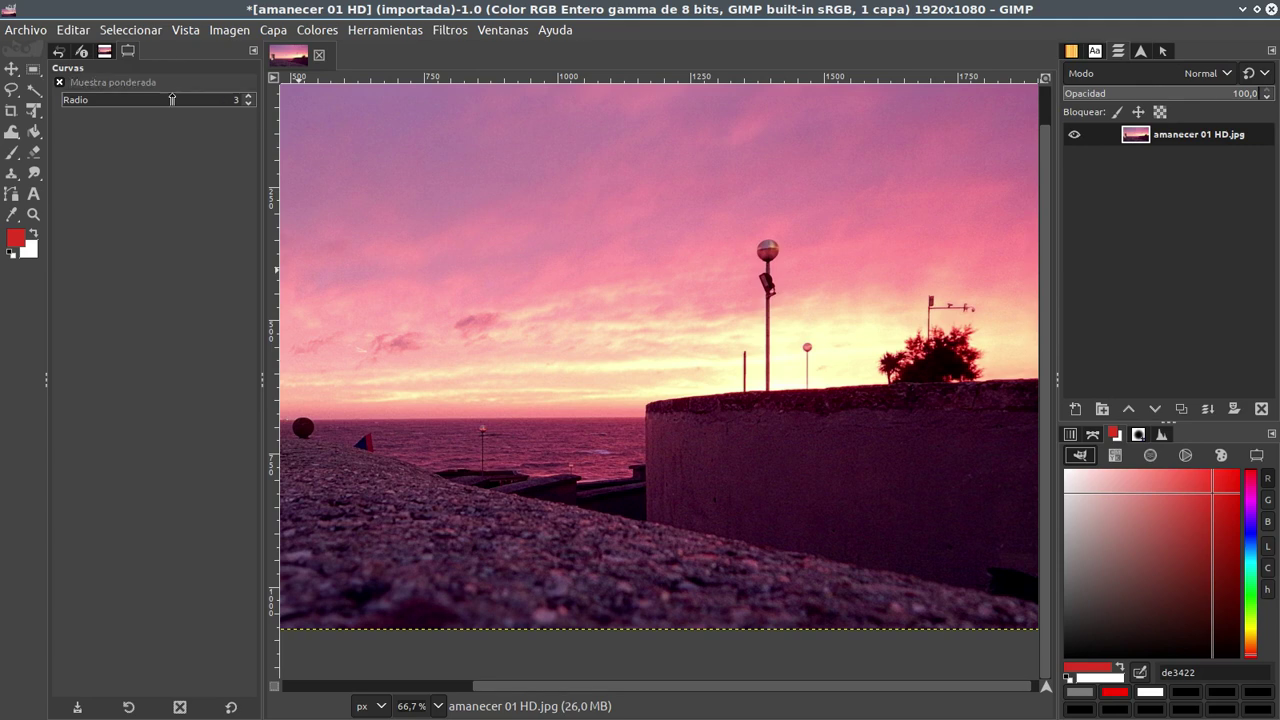
- Add an Imágenes tab to the left dock listing amanecer 01 HD (importada)-1
left_click(253, 50)
mouse_move(325, 71)
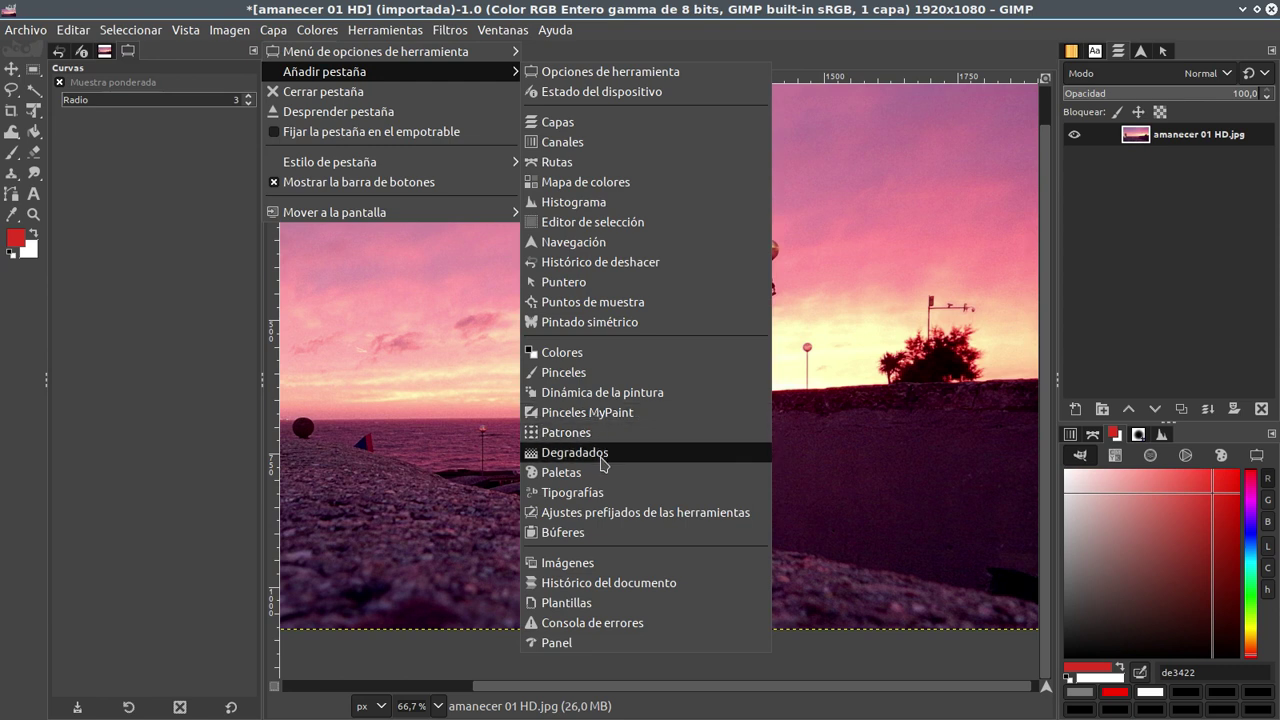
left_click(587, 563)
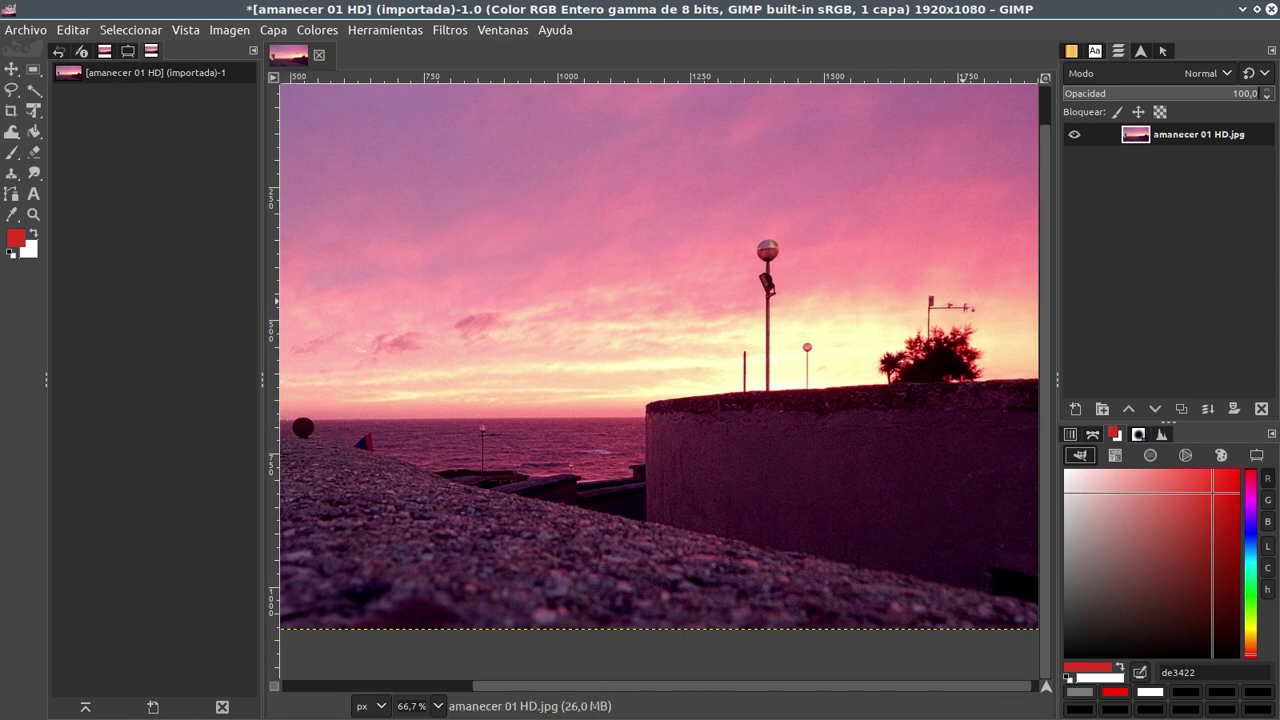
mouse_move(571, 227)
left_mouse_down()
mouse_move(422, 52)
mouse_move(441, 107)
left_mouse_up()
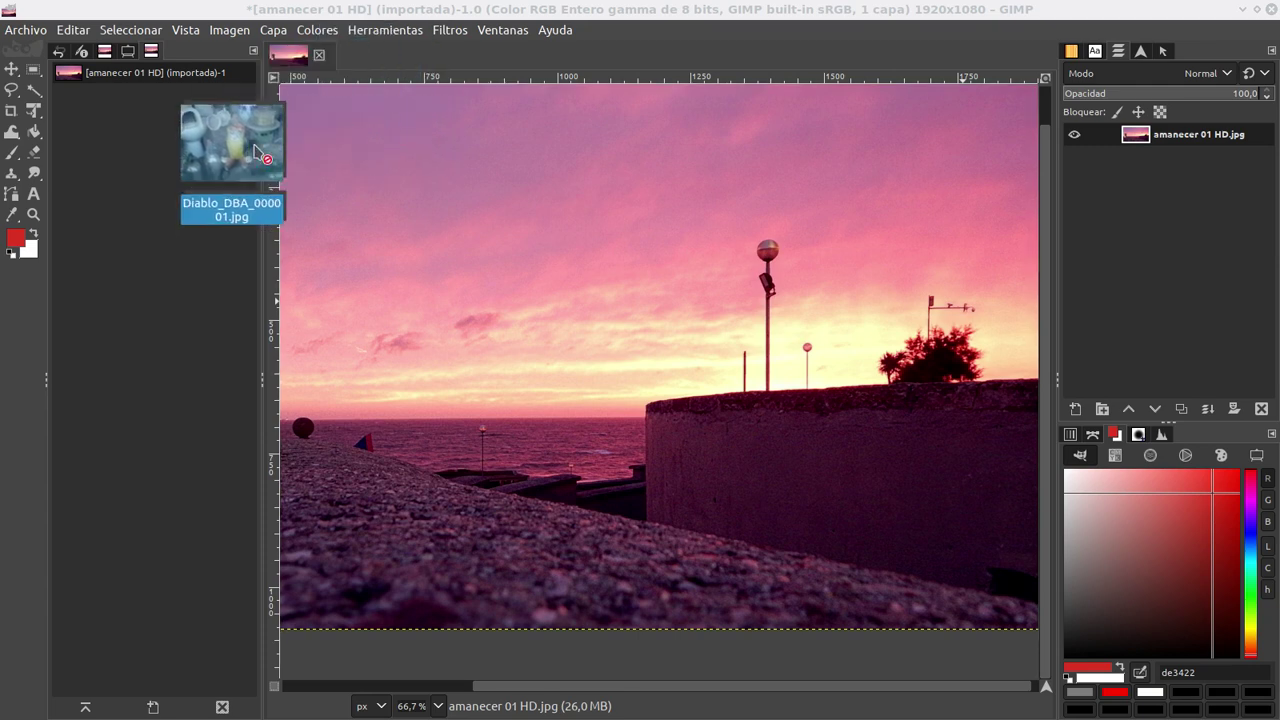
left_click_drag(424, 105, 147, 347)
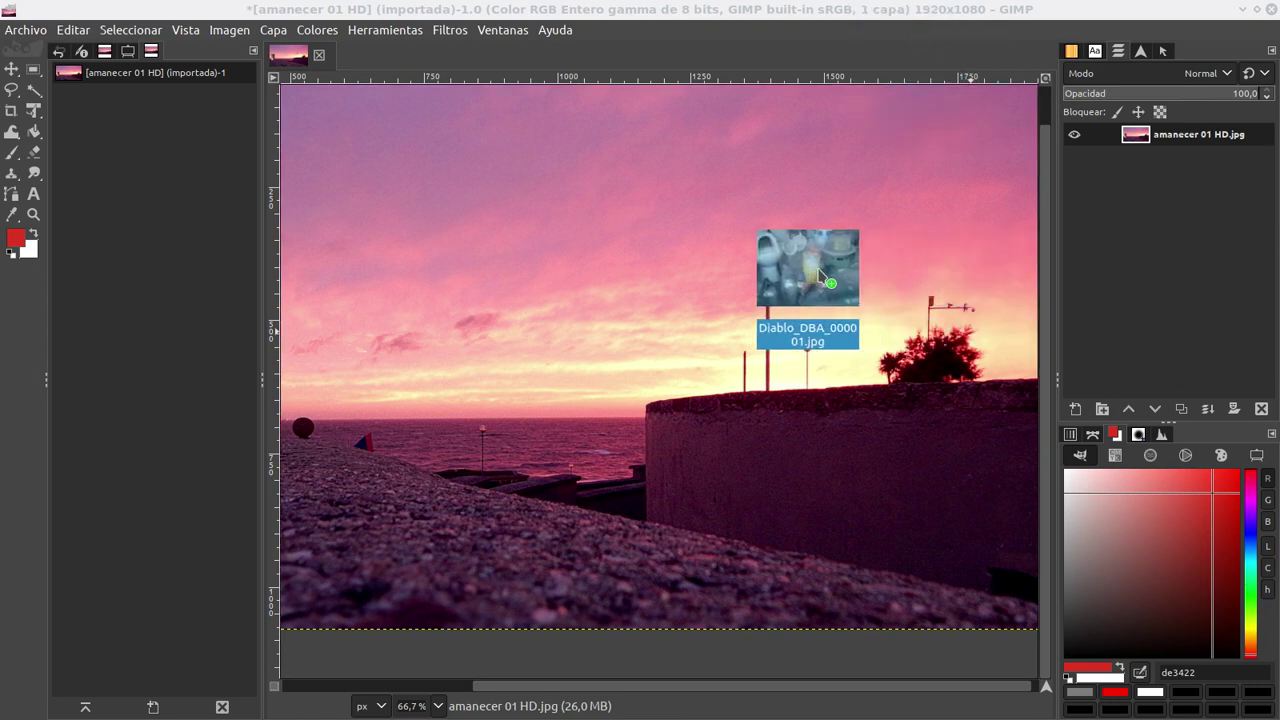
mouse_move(819, 272)
left_mouse_down()
mouse_move(970, 245)
mouse_move(884, 214)
left_mouse_up()
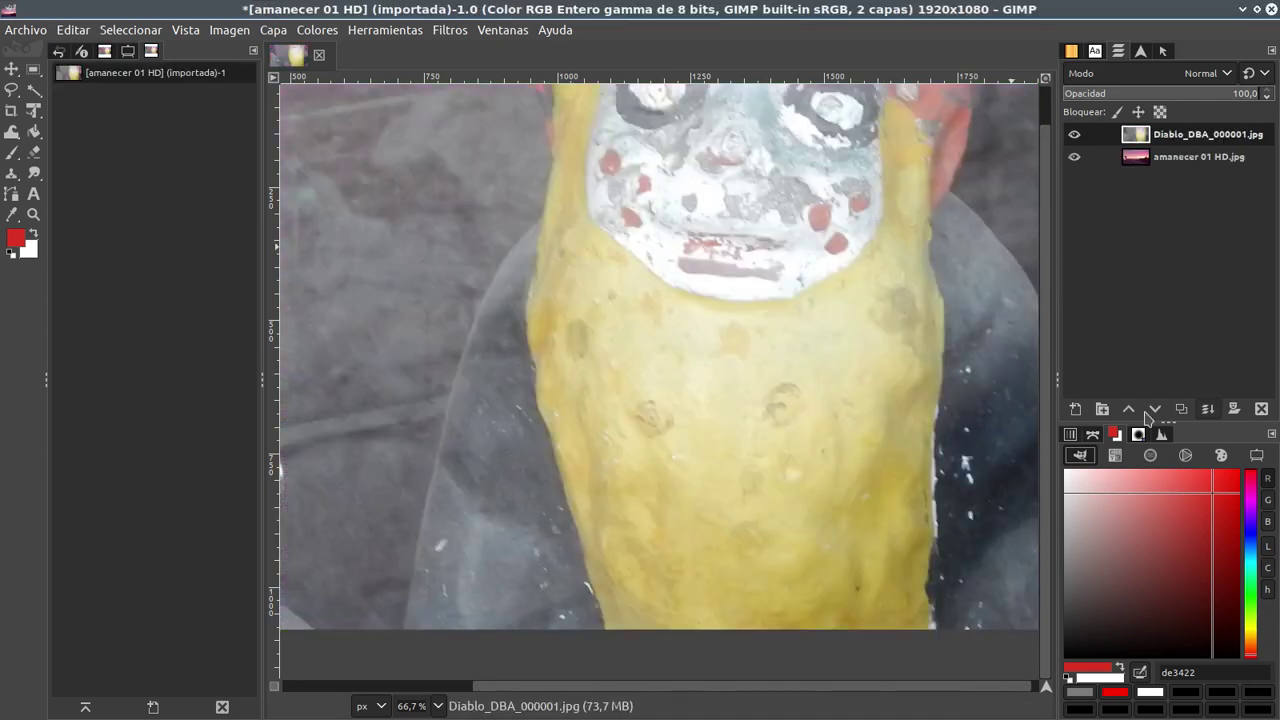
key("Delete")
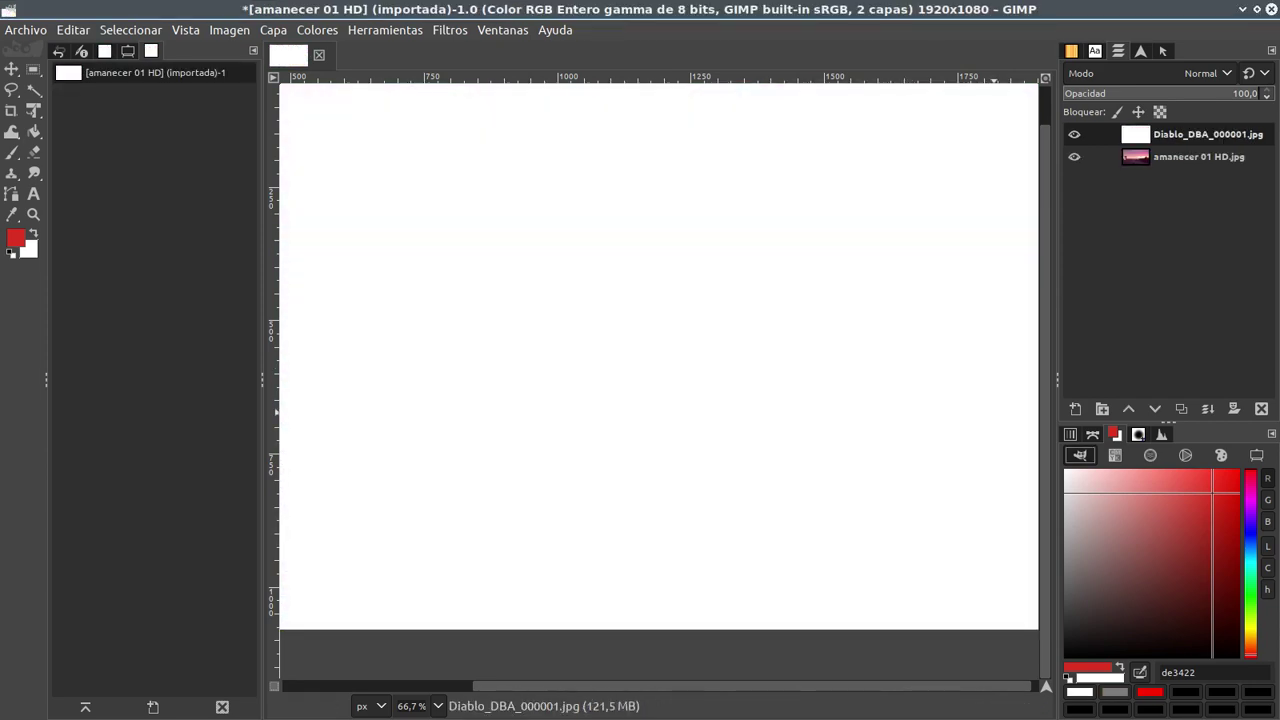
left_click(1261, 409)
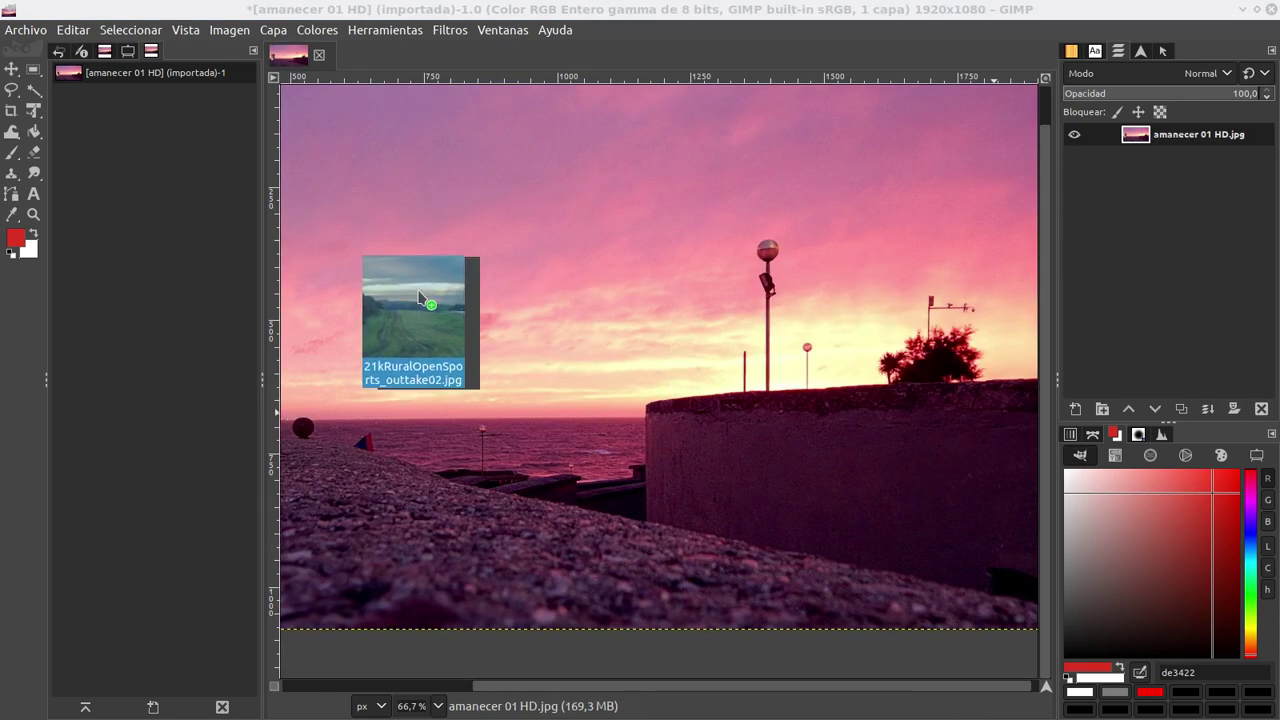
mouse_move(420, 300)
left_mouse_down()
mouse_move(350, 66)
mouse_move(273, 27)
mouse_move(238, 40)
left_mouse_up()
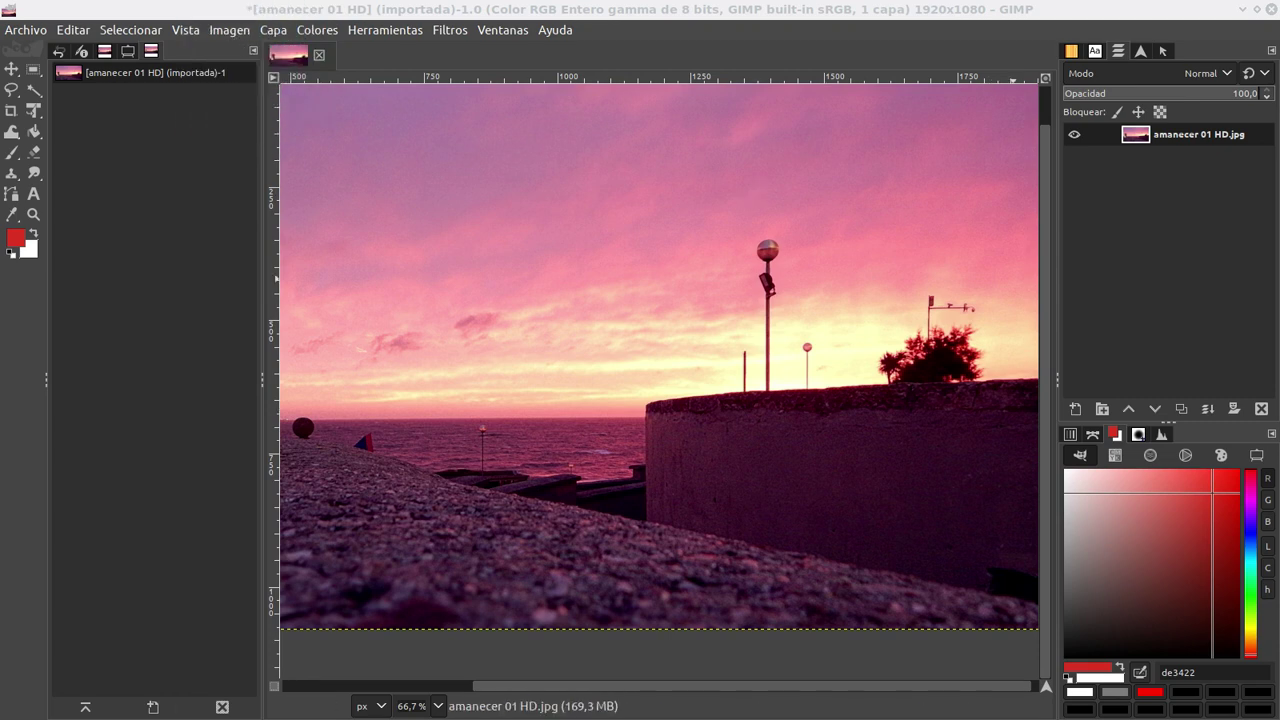
left_click_drag(827, 383, 117, 251)
- Bring up the Open Image dialog and browse the Imágenes folder
left_click(25, 29)
left_click(40, 89)
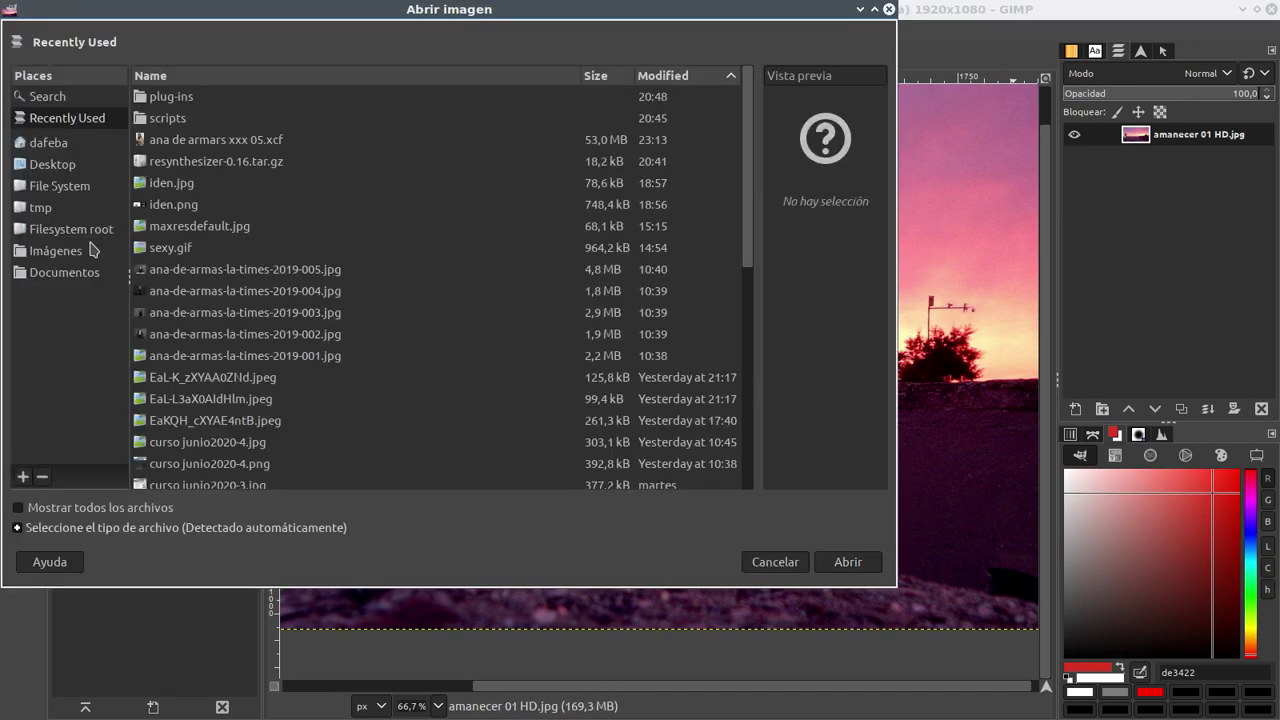
left_click(68, 251)
scroll(213, 352, "down", 5)
scroll(213, 352, "down", 3)
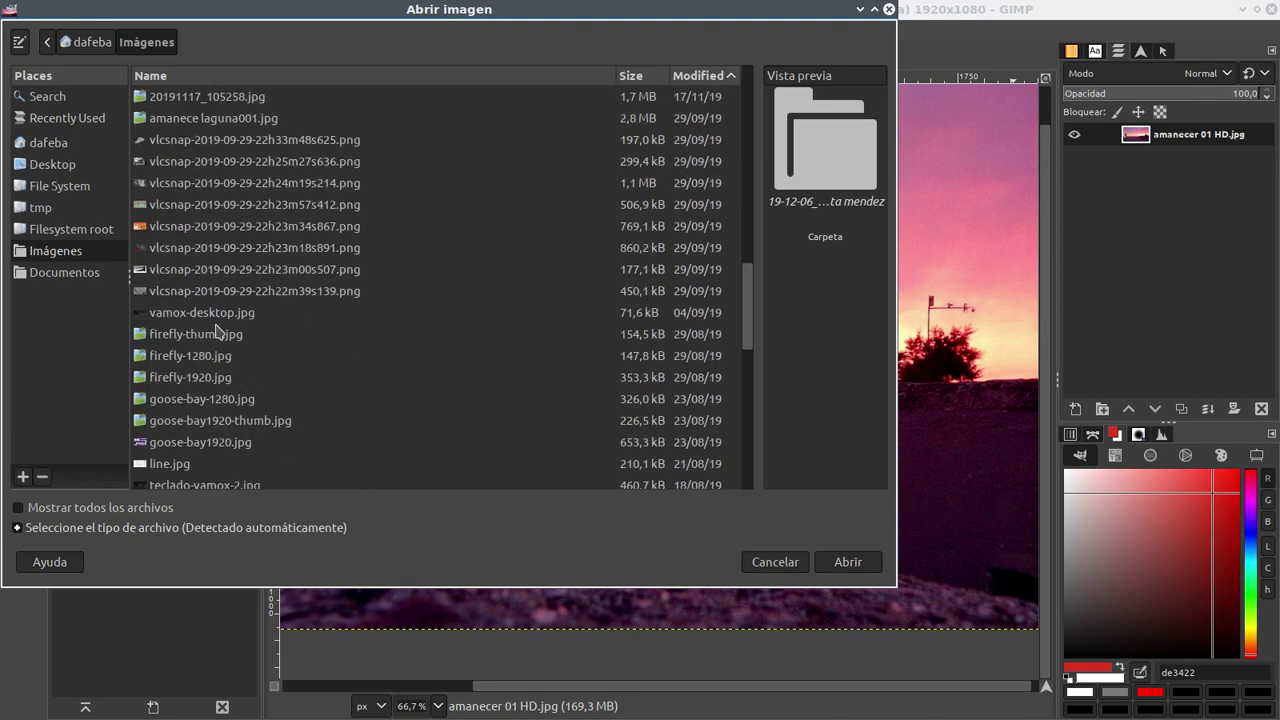
scroll(205, 207, "up", 1)
- Open 20191120_153235.jpg rotated upright, then close it from the Images dock
left_click(197, 236)
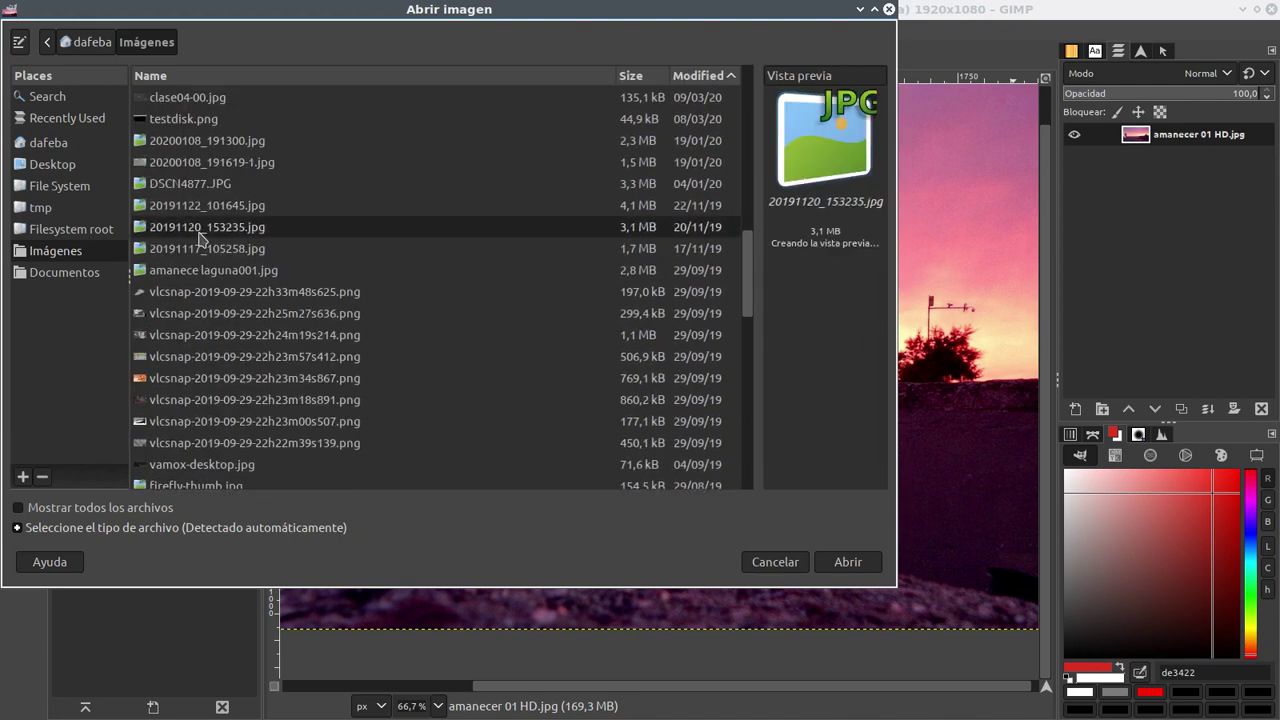
left_click(845, 562)
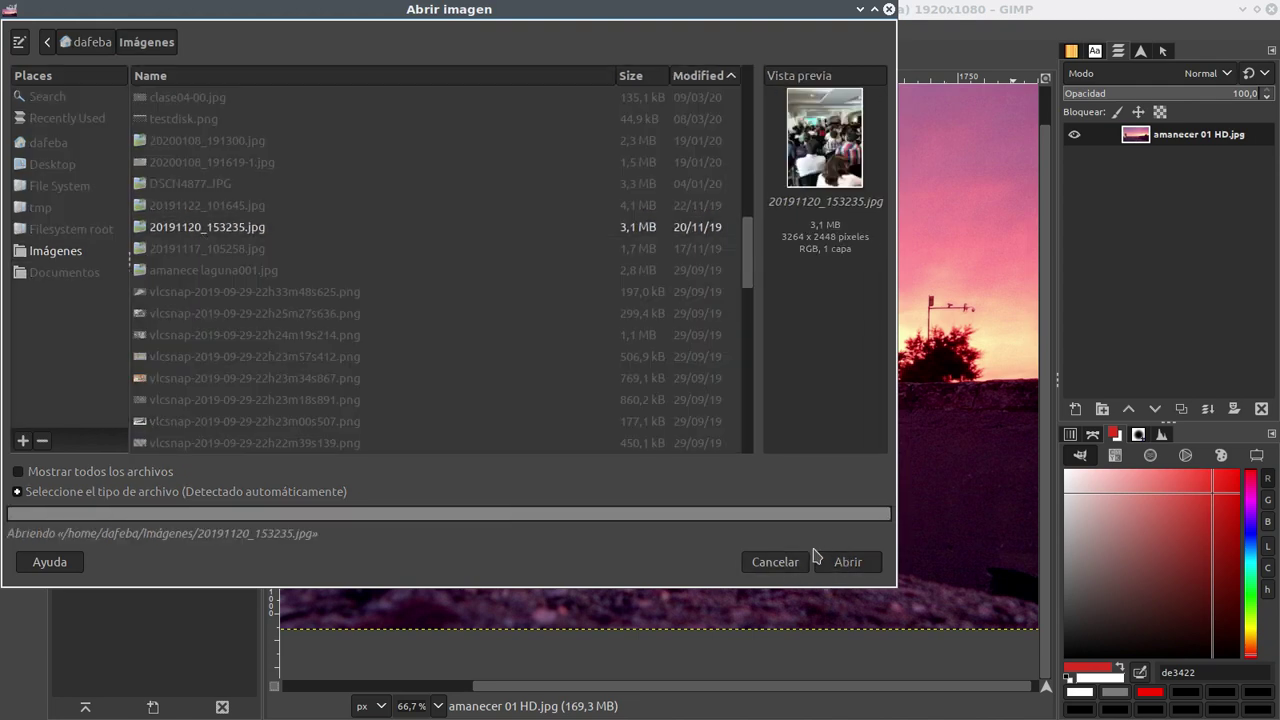
left_click(497, 420)
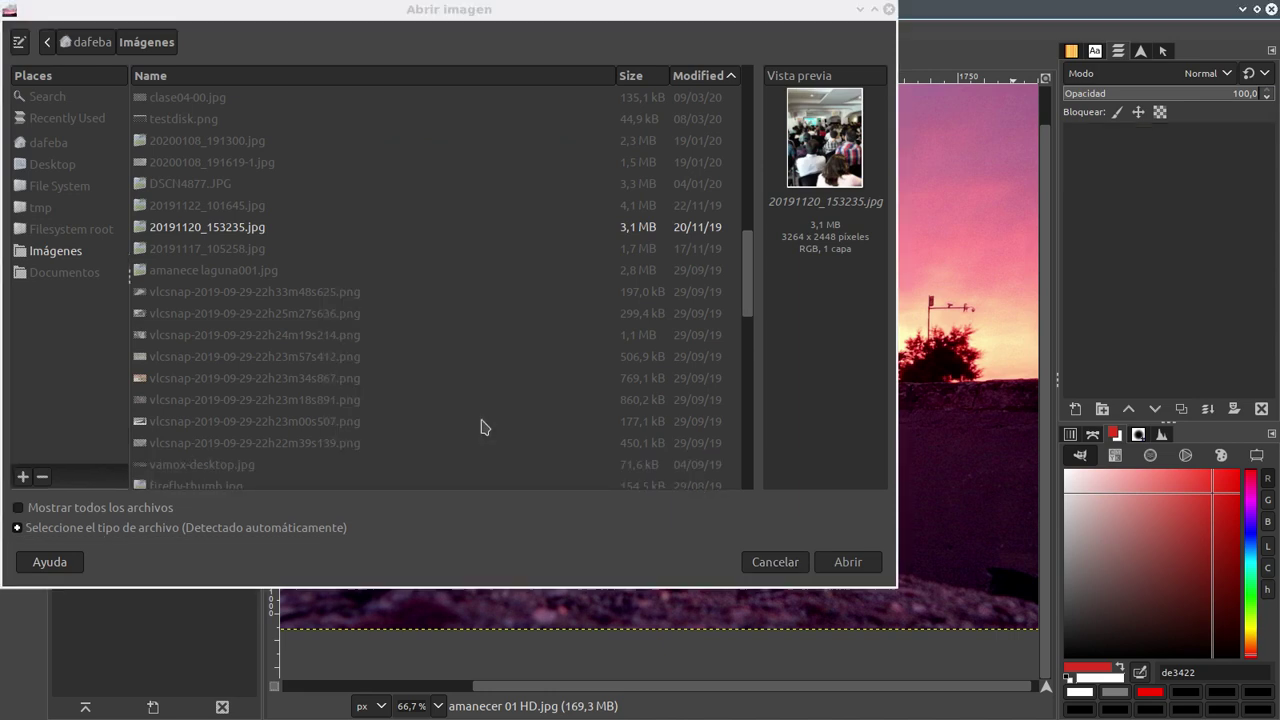
left_click(124, 72)
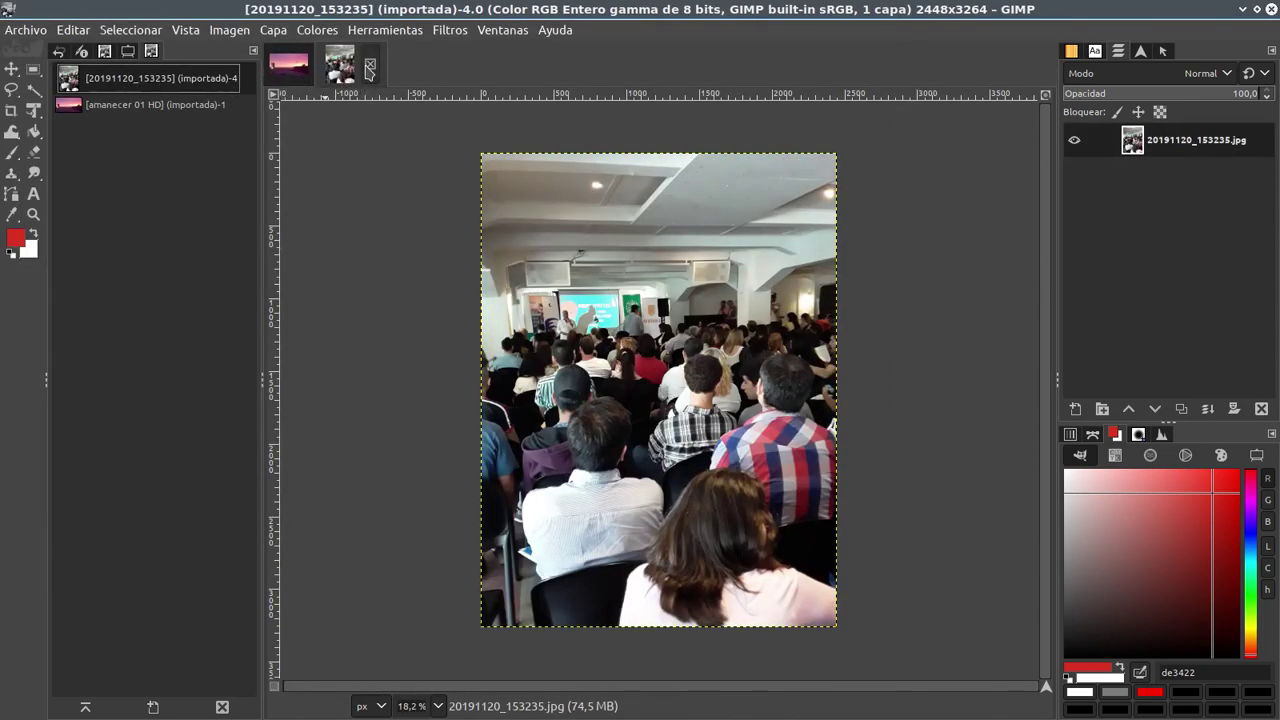
left_click(368, 65)
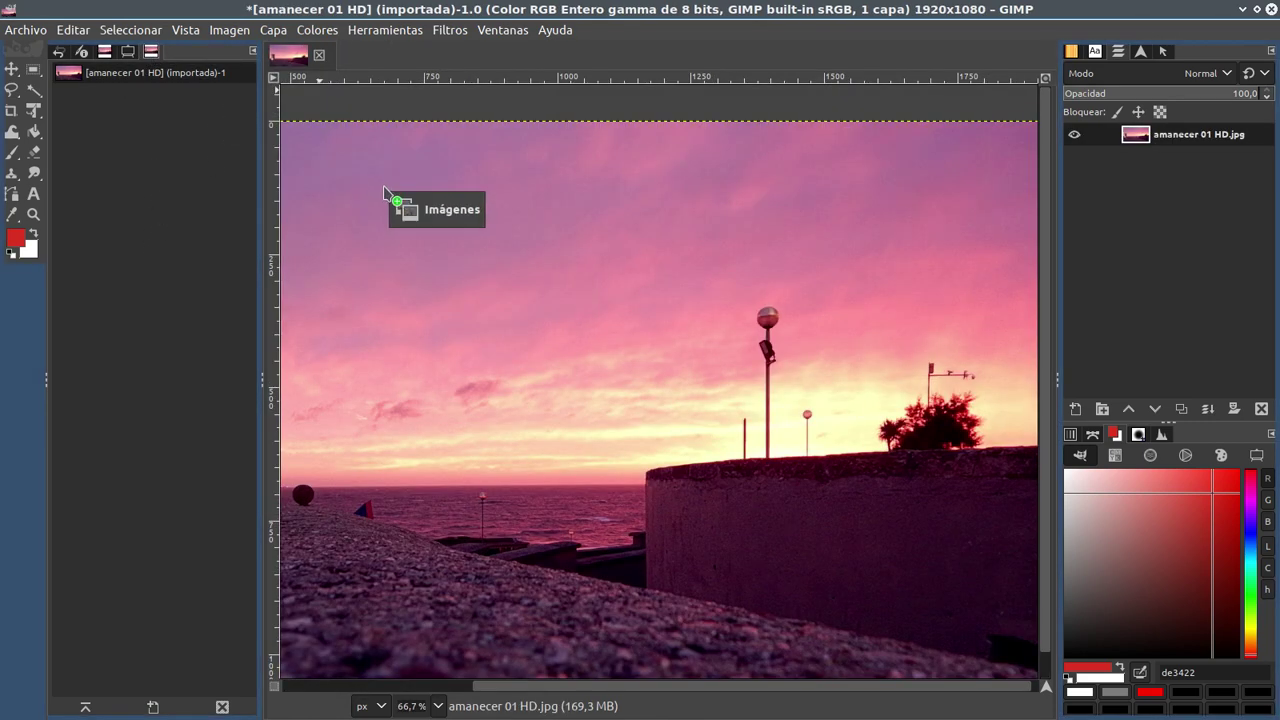
- Drop the sunset thumbnail onto the canvas as a new layer, then detach and close the Images tab
left_click_drag(150, 55, 470, 198)
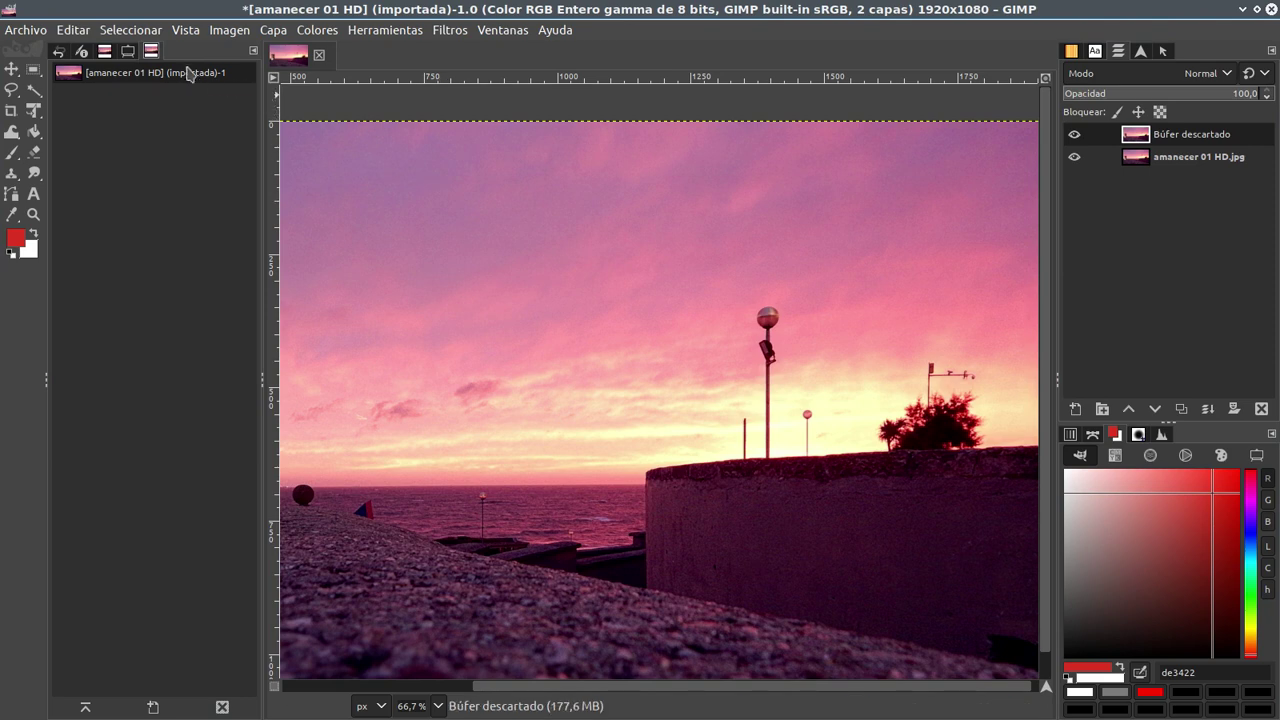
left_click_drag(153, 57, 510, 55)
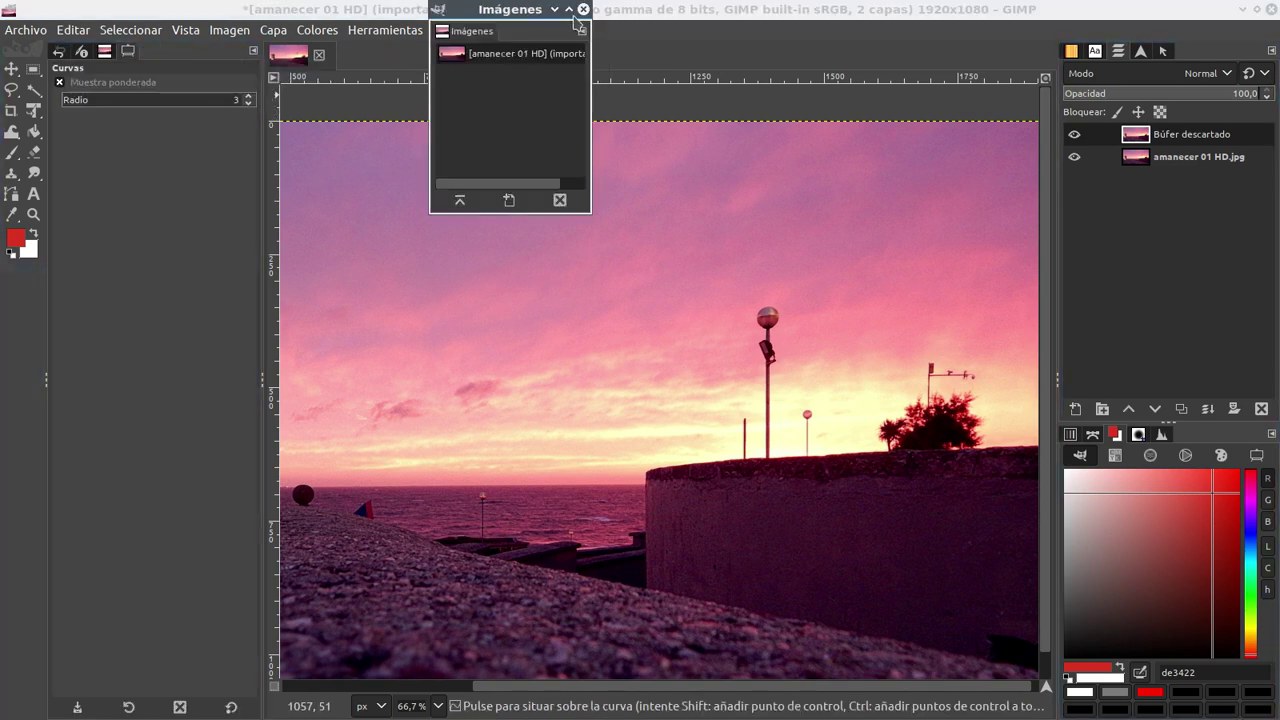
left_click(582, 10)
left_click(104, 52)
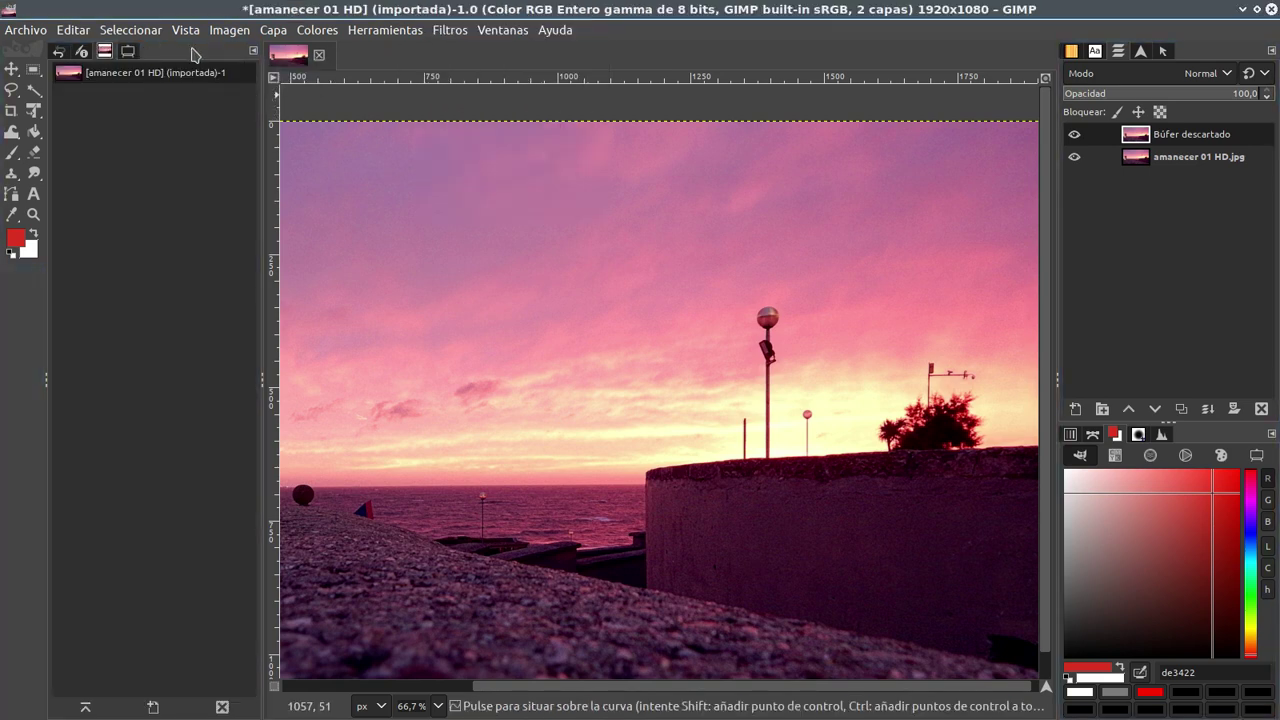
- Add a Rutas (paths) tab to the left dock, then detach and close it
left_click(252, 51)
mouse_move(79, 71)
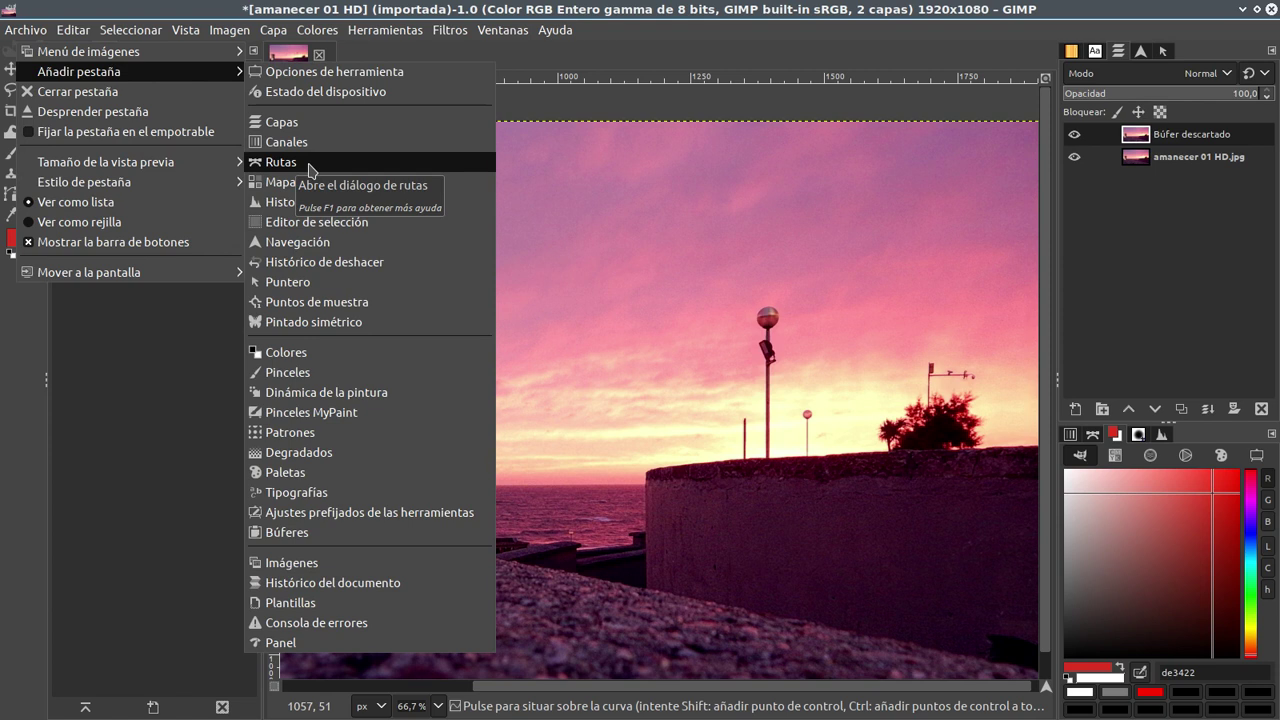
left_click(310, 165)
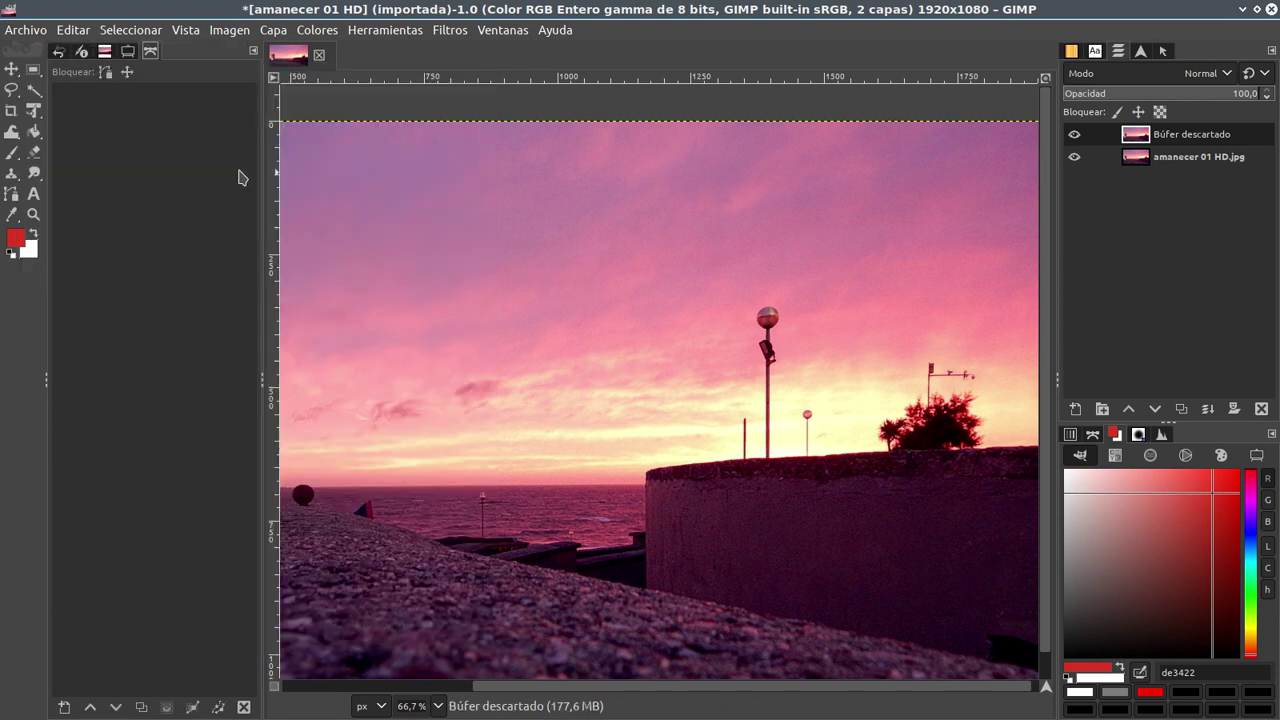
left_click(1094, 435)
left_click(149, 52)
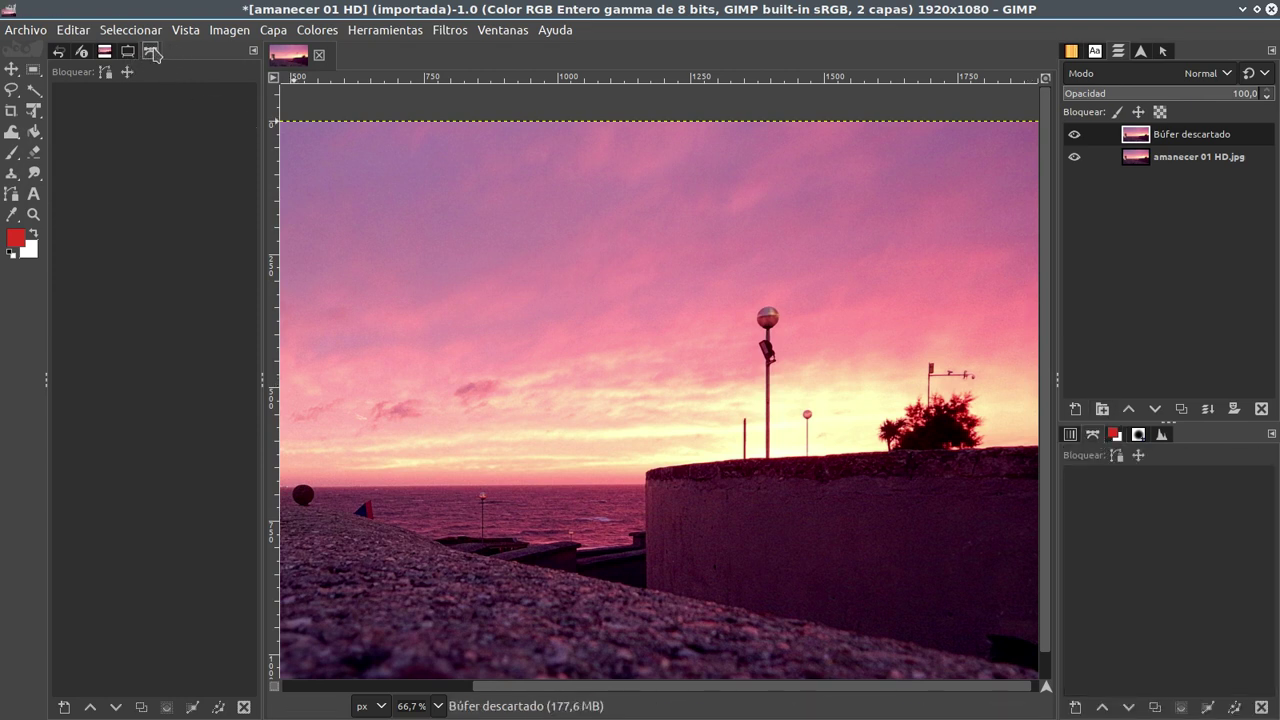
left_click_drag(153, 54, 592, 100)
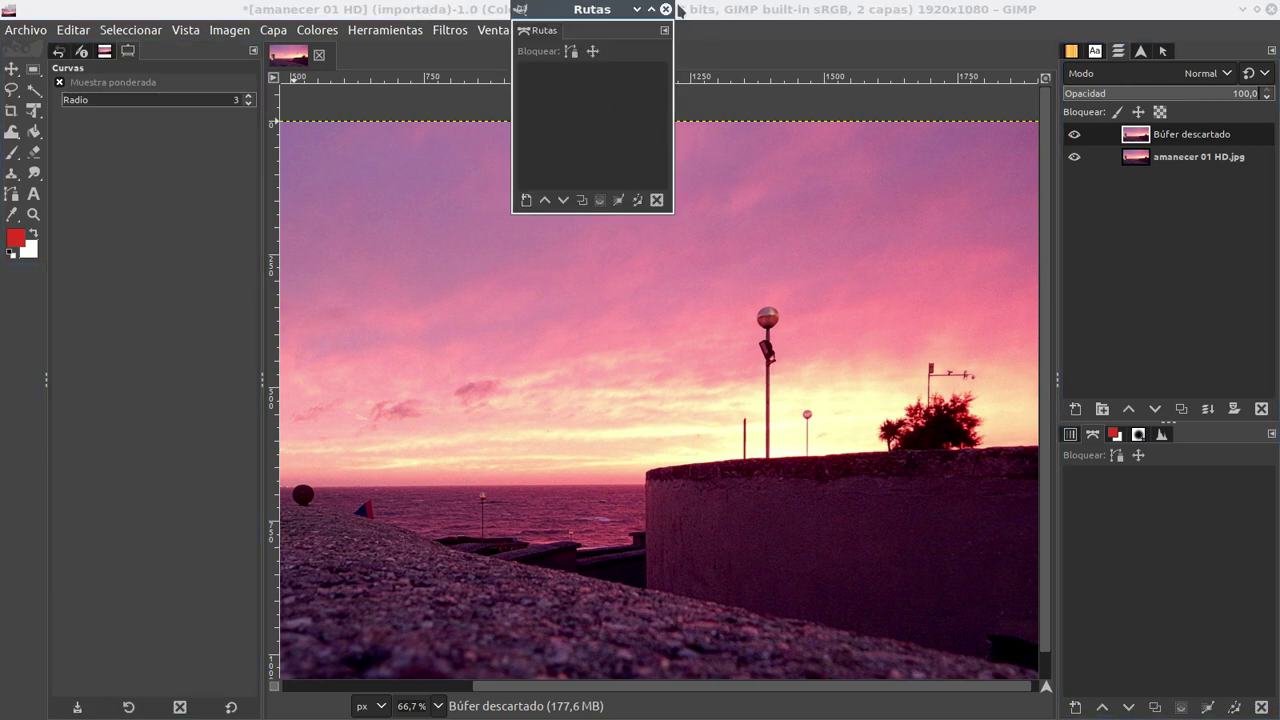
left_click(667, 10)
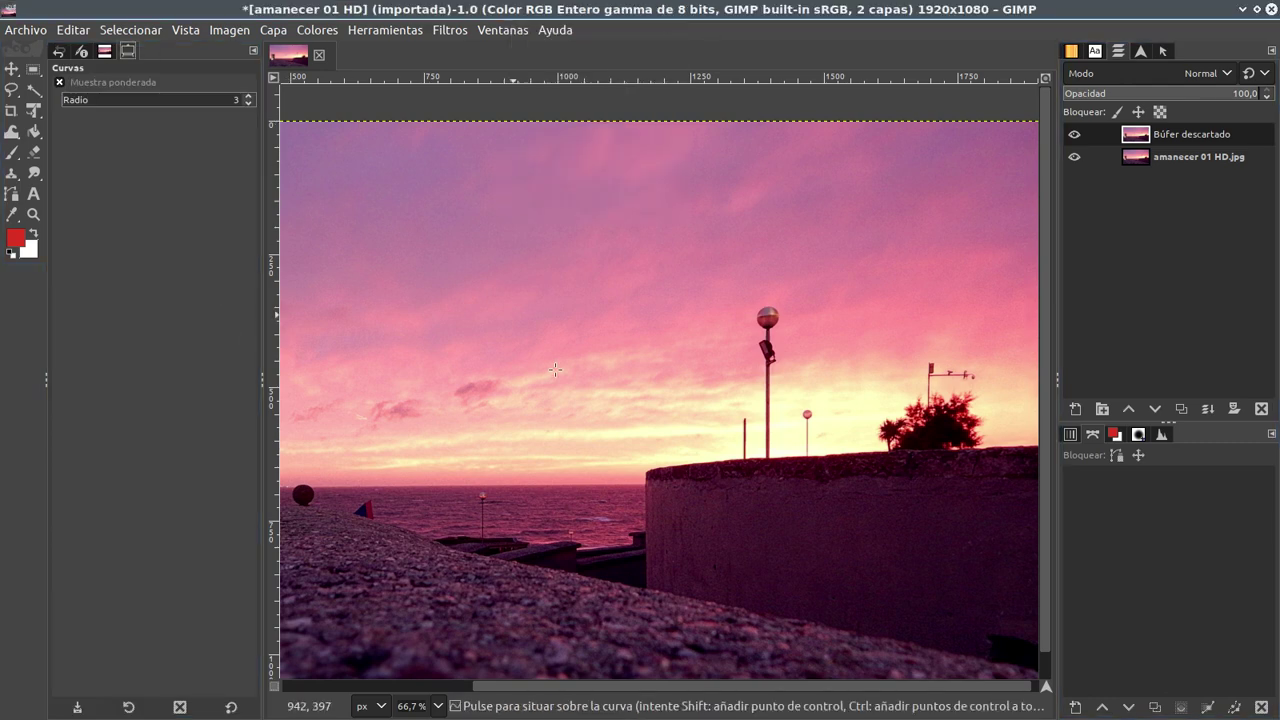
scroll(482, 441, "down", 2)
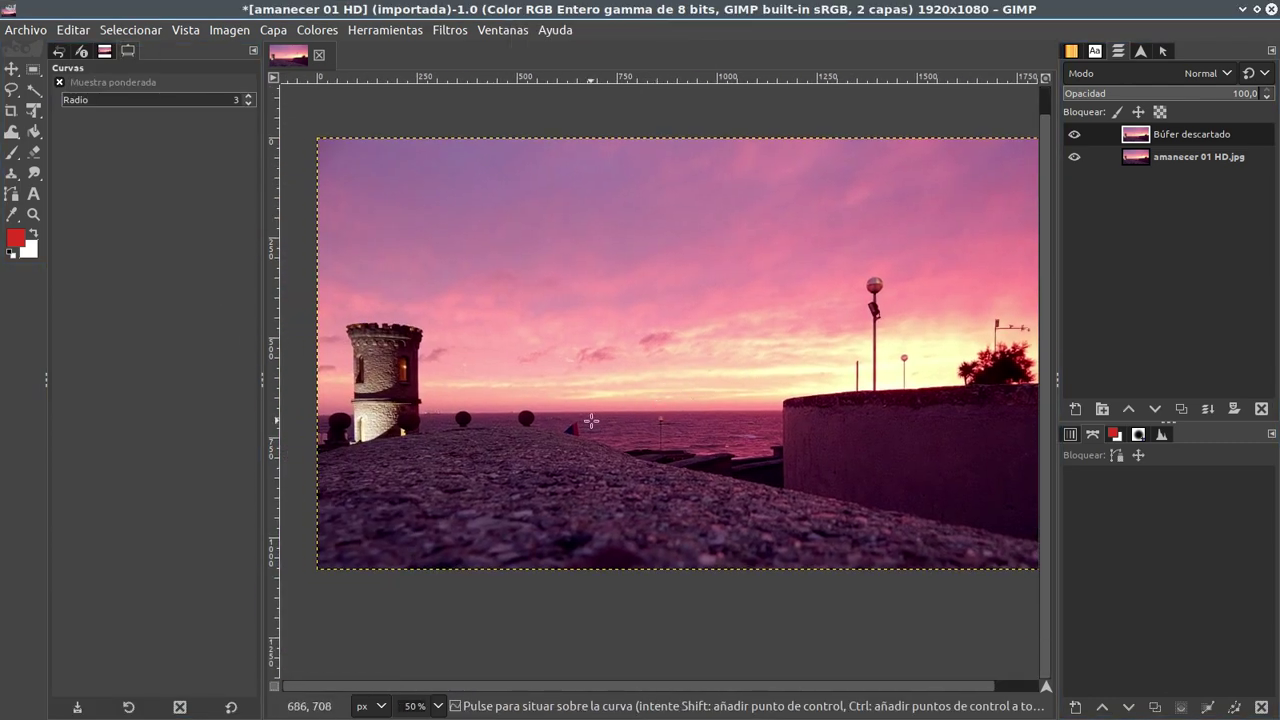
- Select the Paintbrush and hide the docks with Tab to pan across the sky
left_click(14, 152)
scroll(658, 305, "up", 3)
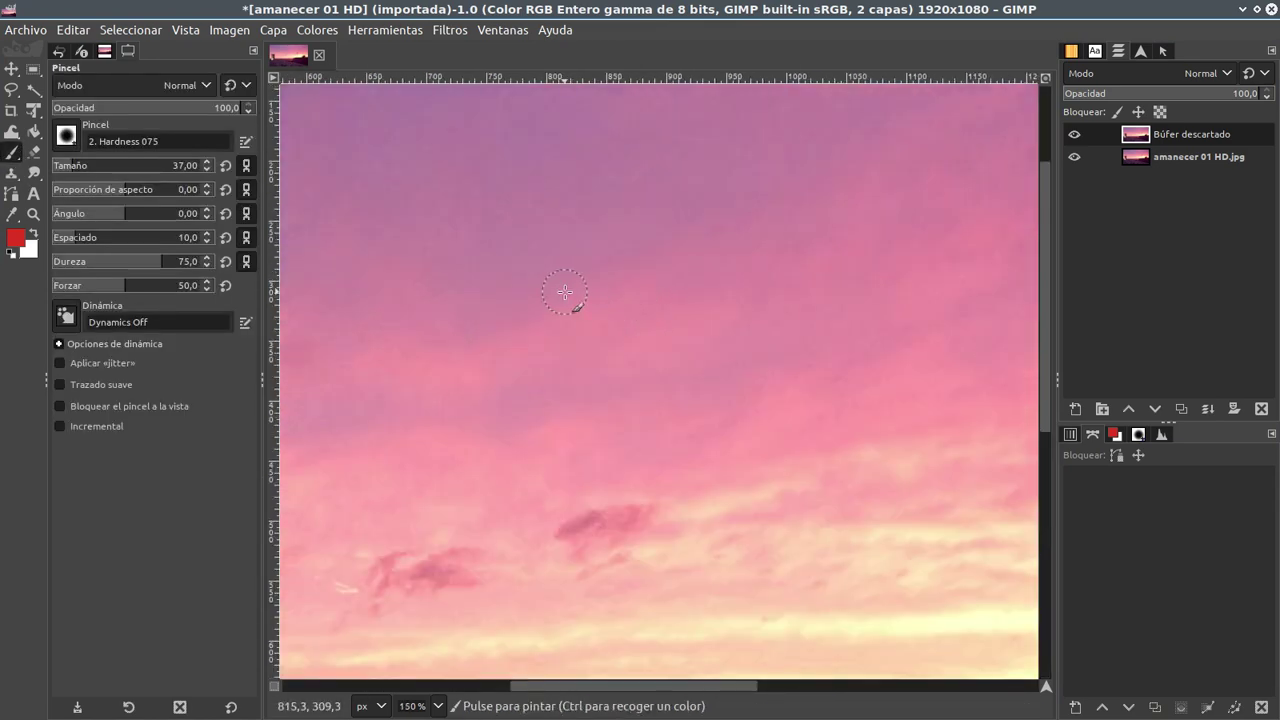
scroll(629, 323, "down", 1)
scroll(1025, 428, "right", 3)
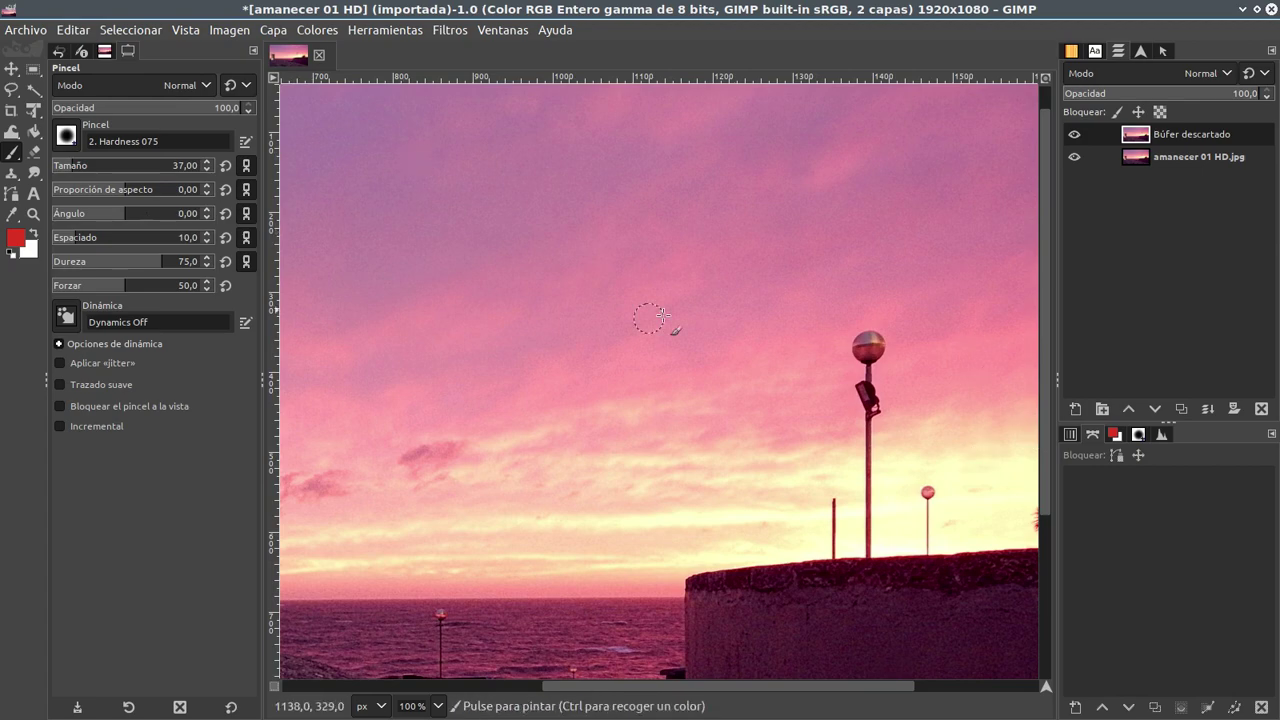
key("Tab")
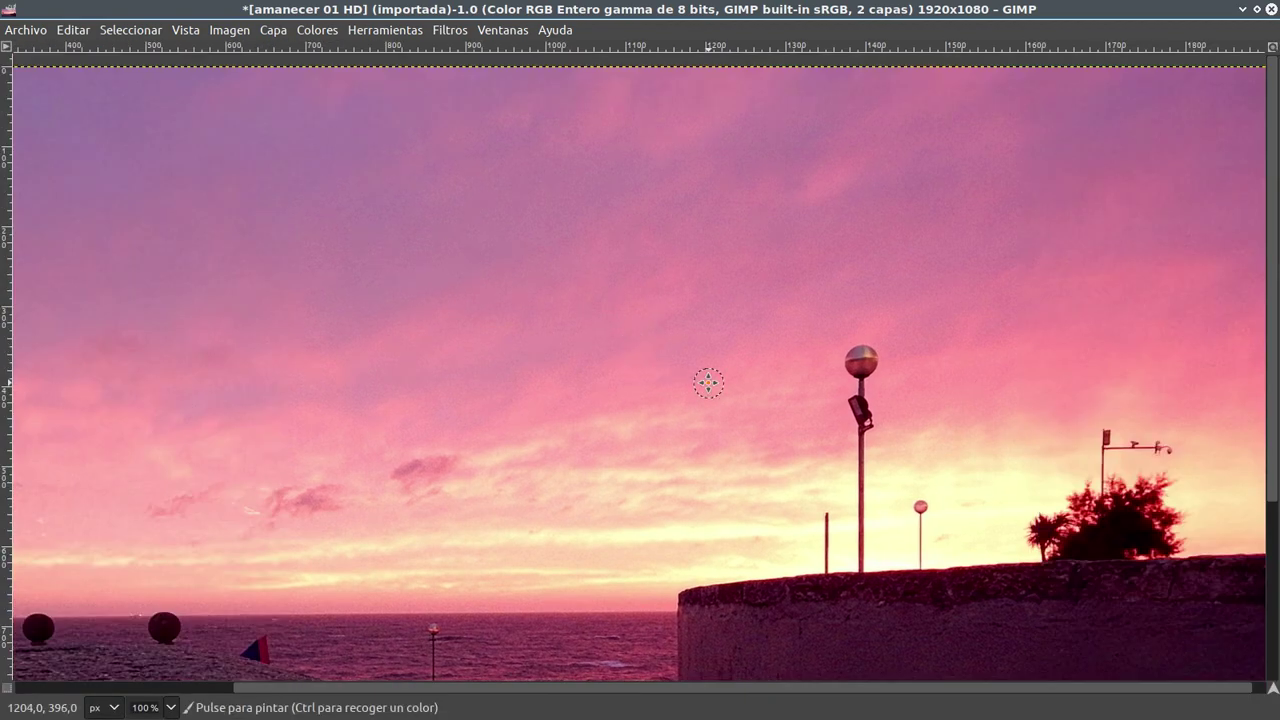
left_click_drag(705, 380, 517, 280)
scroll(936, 400, "down", 1)
scroll(764, 372, "up", 2)
scroll(523, 371, "down", 1)
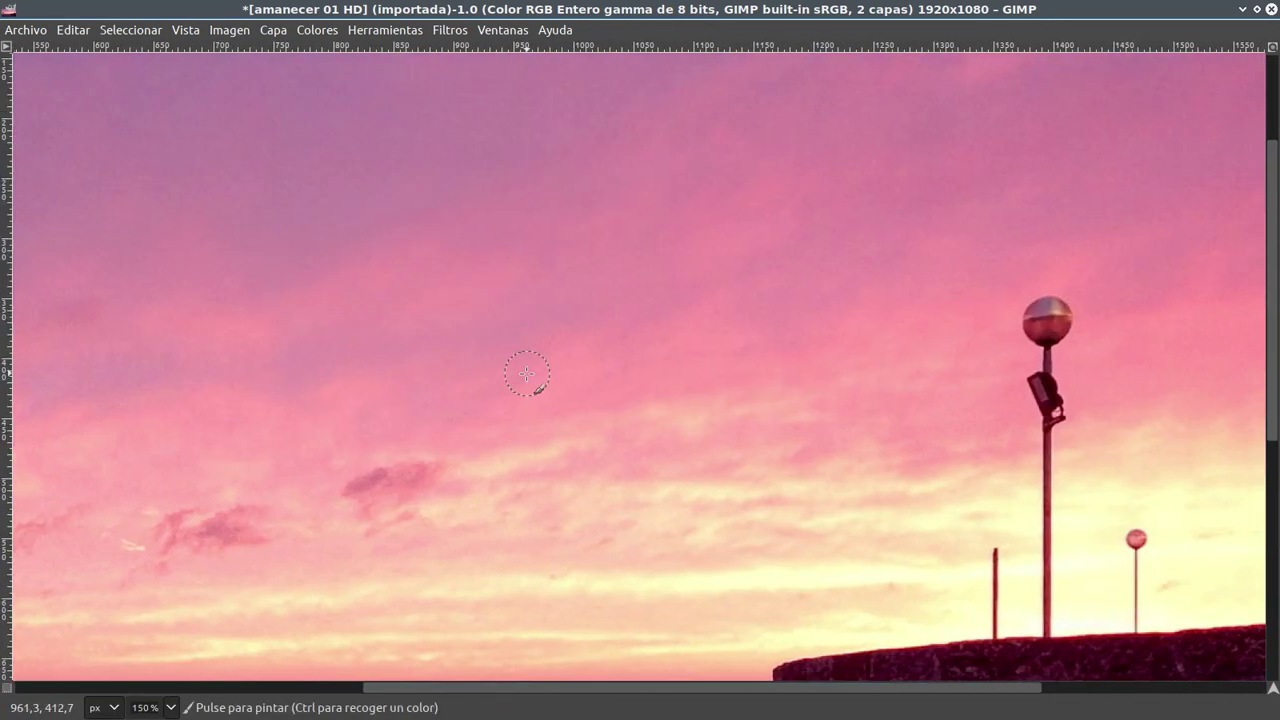
scroll(551, 363, "down", 1)
left_click_drag(551, 363, 694, 360)
- Restore the docks and pan toward the lamp posts and lower-left of the image
key("Tab")
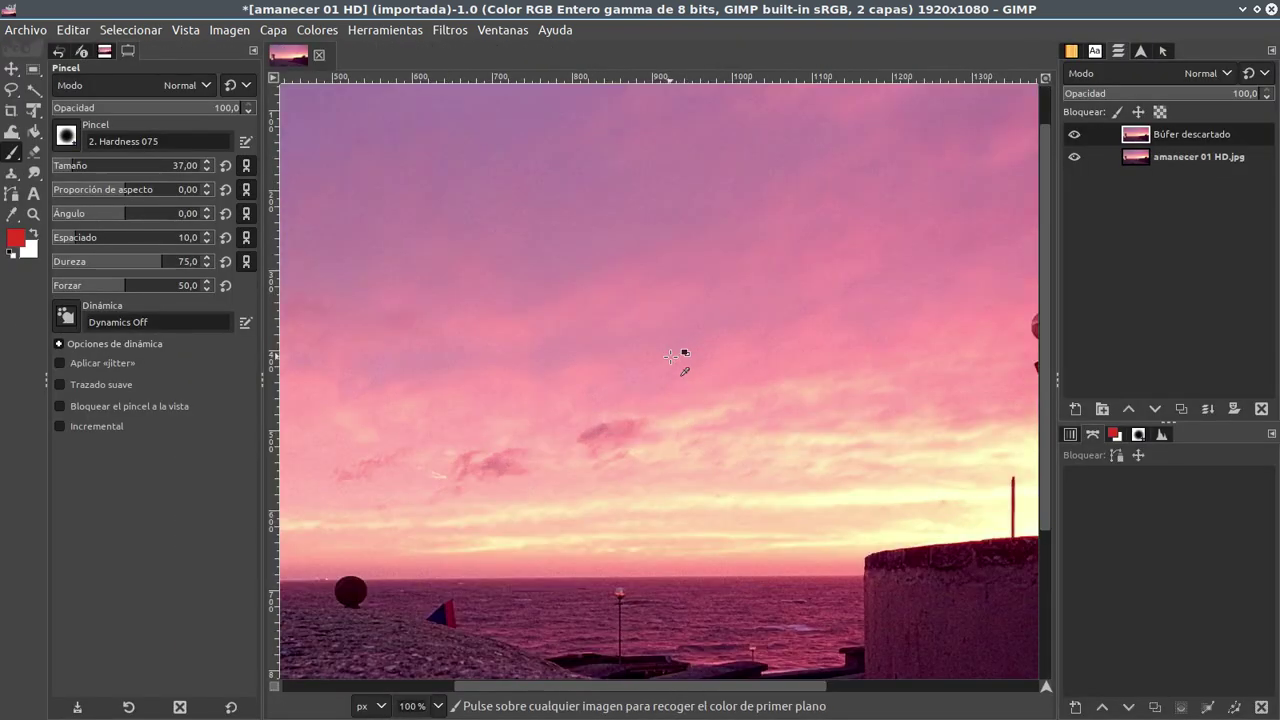
scroll(685, 355, "up", 1)
left_click_drag(708, 357, 628, 351)
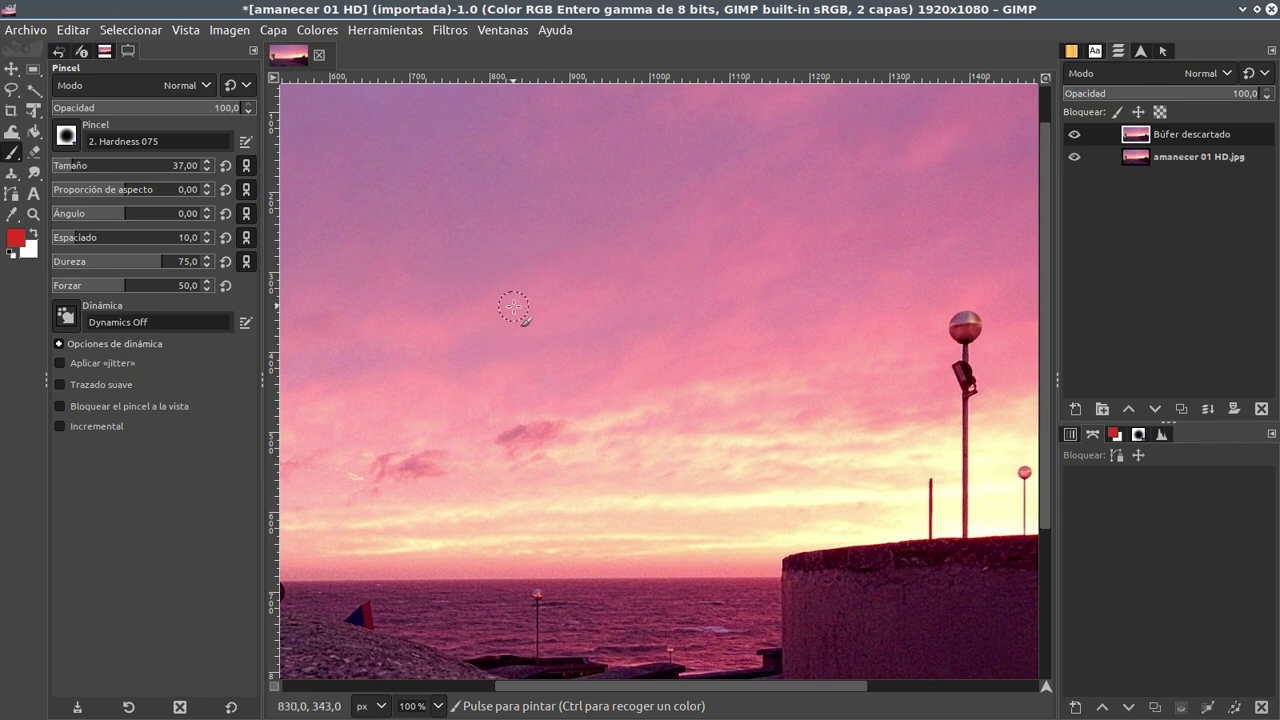
key("Tab")
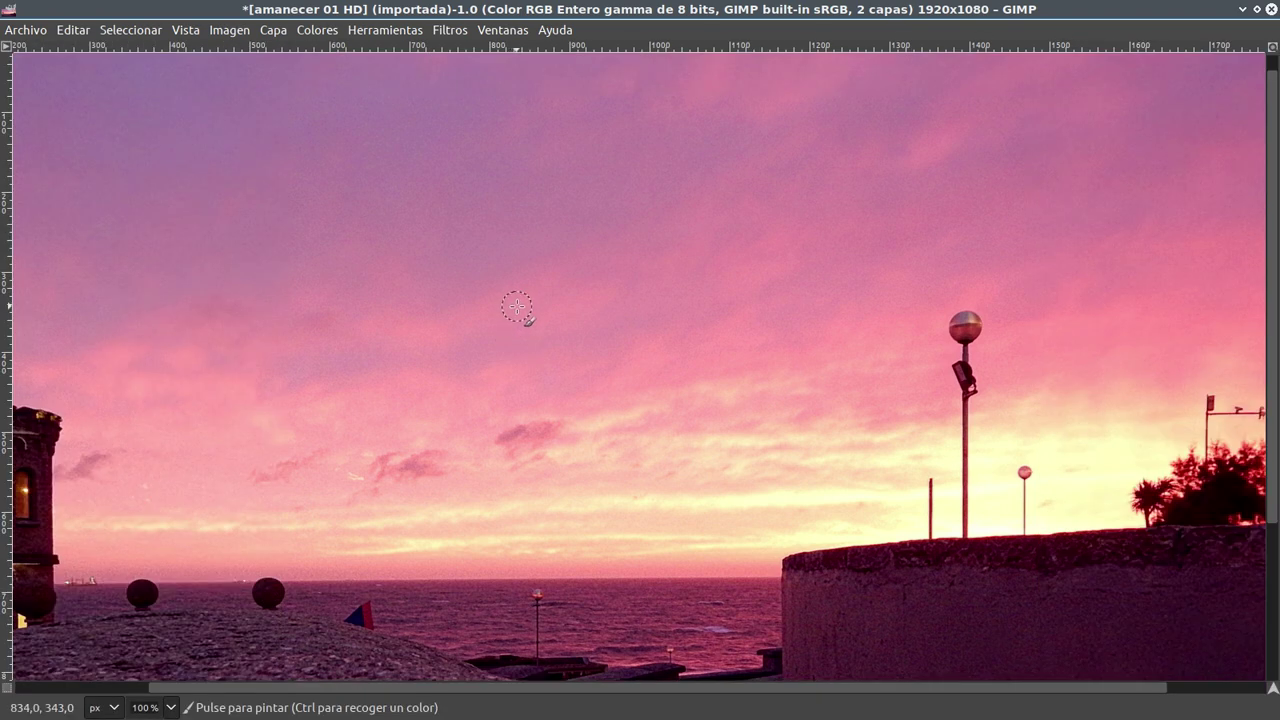
key("Tab")
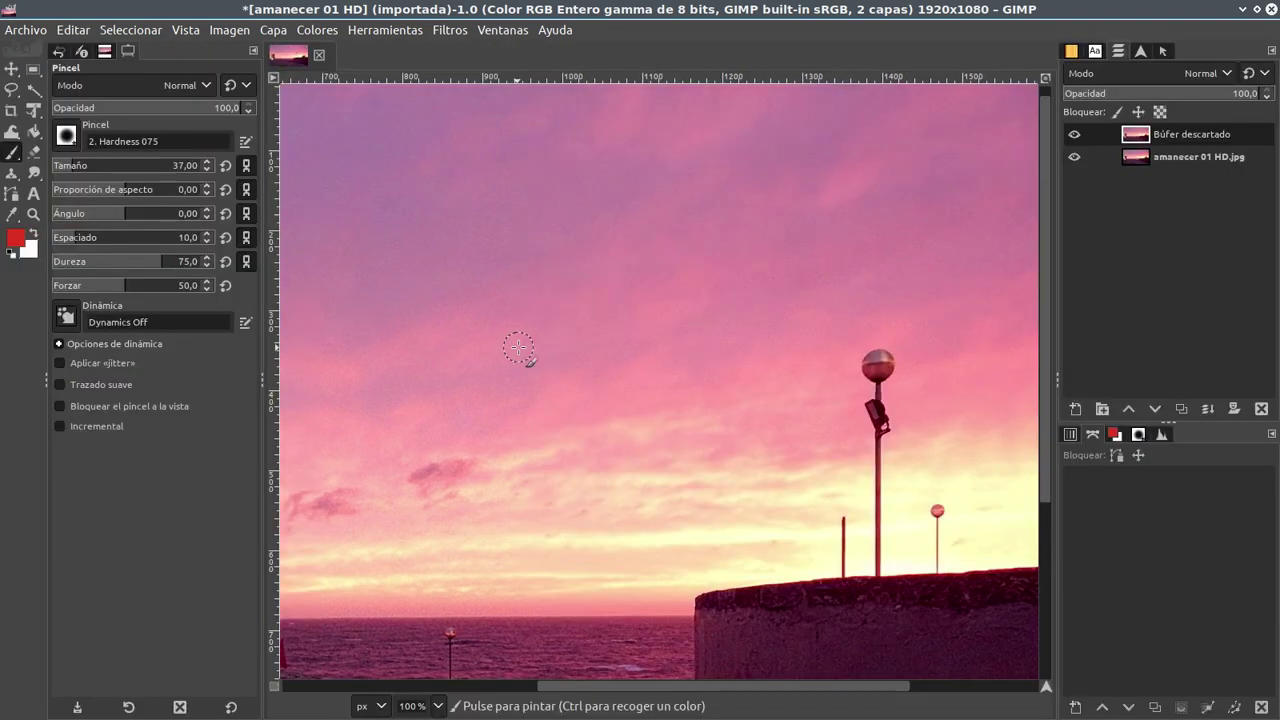
left_click_drag(1046, 686, 1030, 700)
scroll(528, 366, "up", 5)
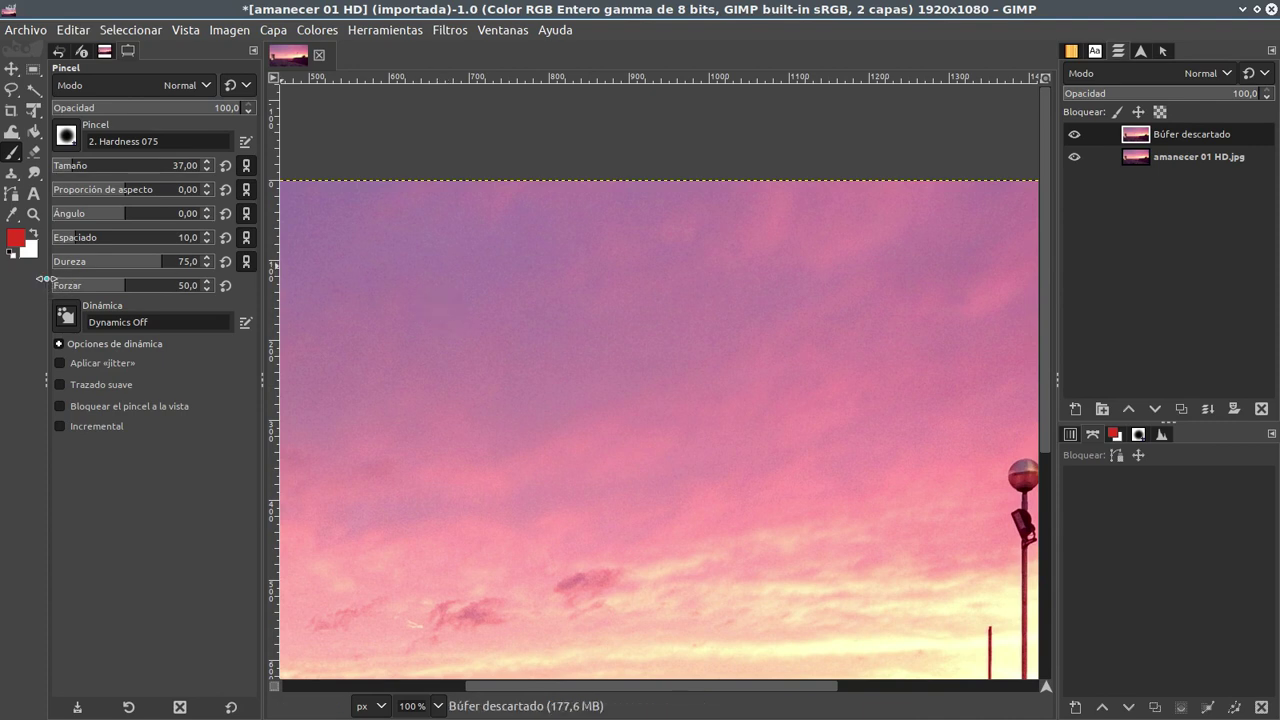
- Narrow the toolbox to a single column of tools
left_click_drag(44, 278, 34, 278)
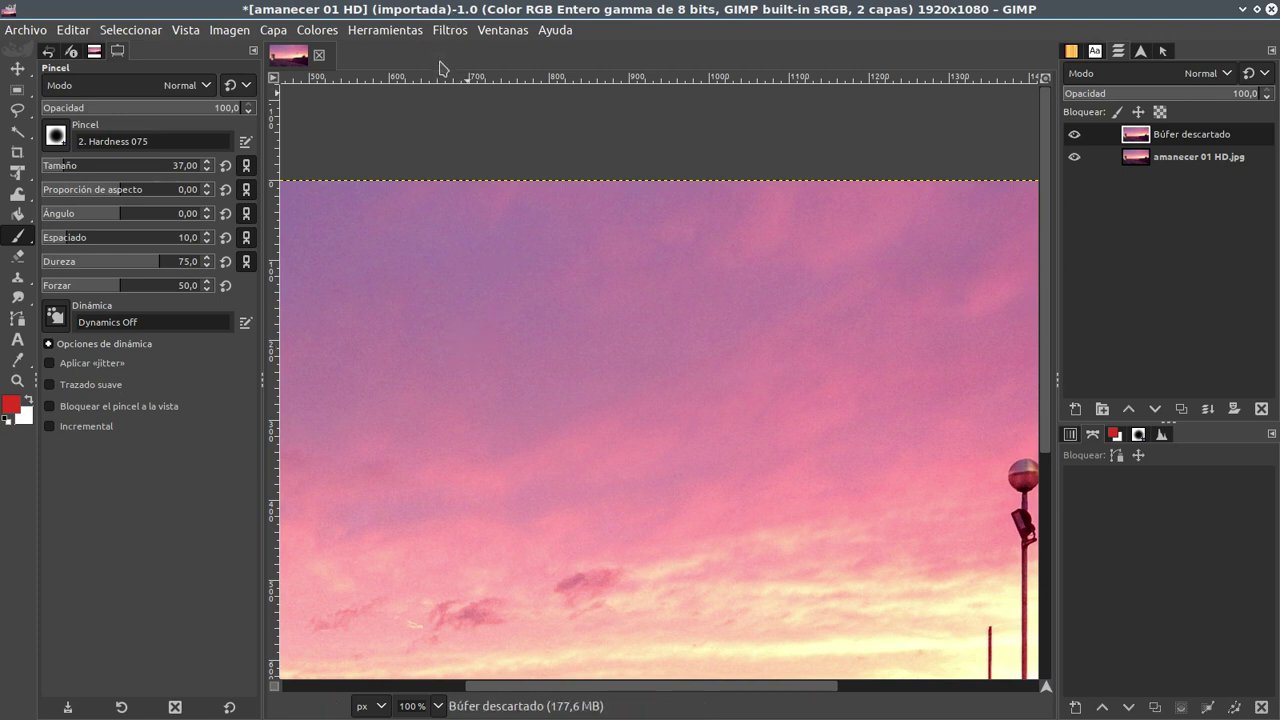
scroll(623, 349, "down", 3)
scroll(727, 333, "right", 2)
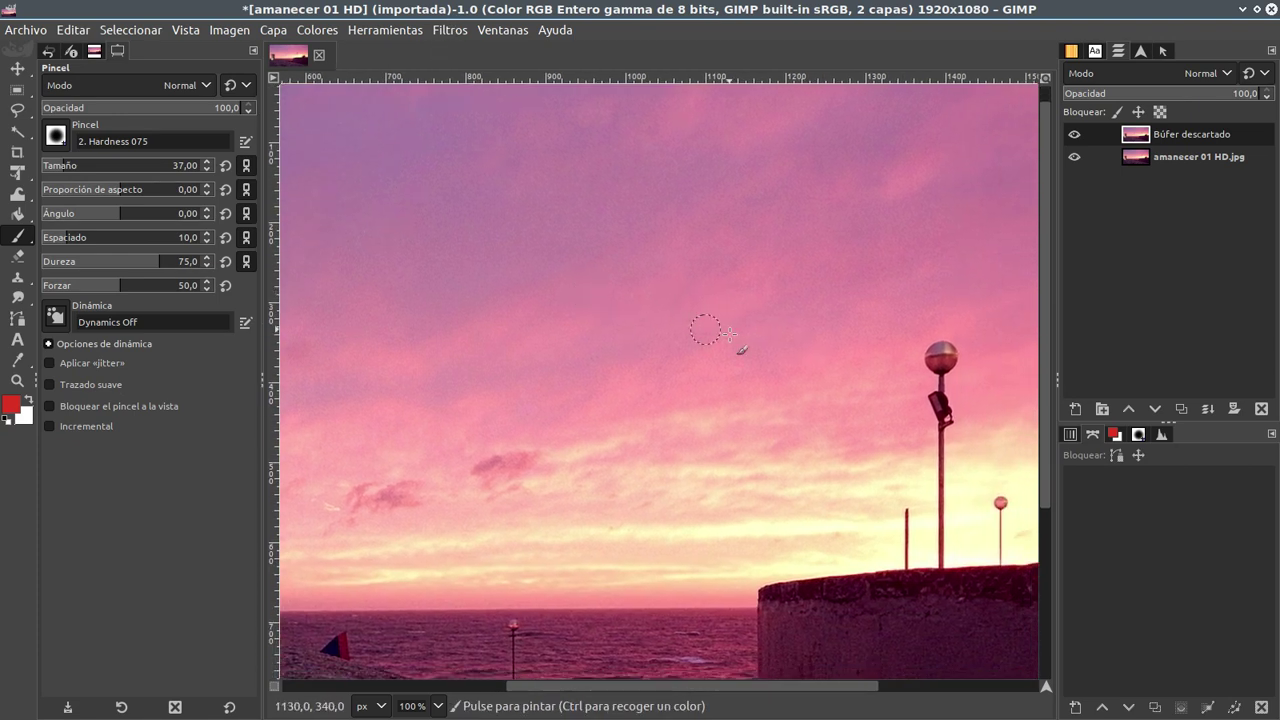